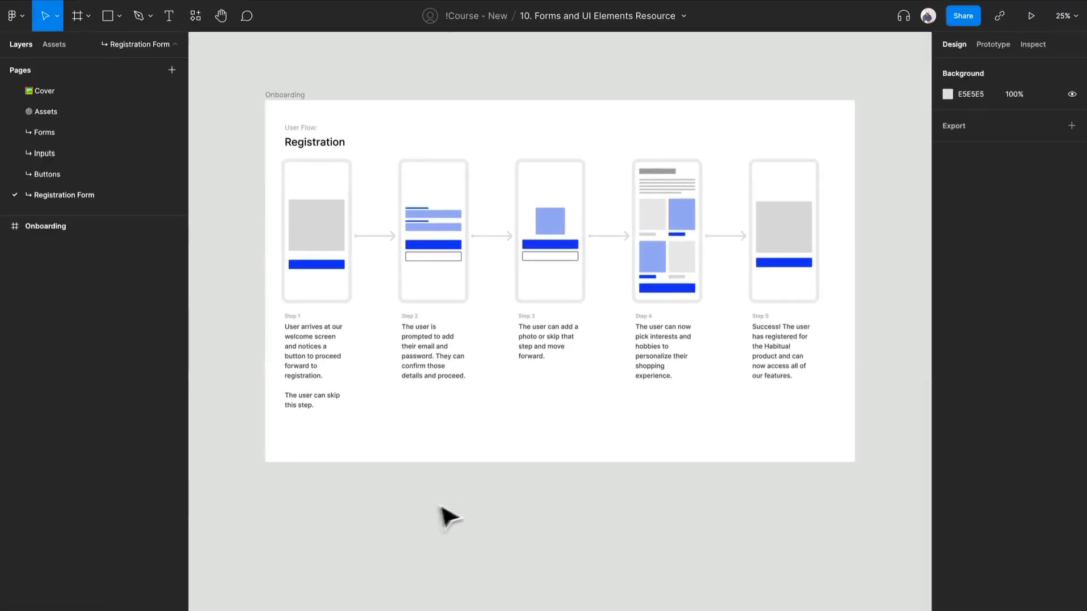
# Create an iPhone 13 / 13 Pro frame and place it below the Onboarding frame, aligned under the Step 1 column.
pyautogui.press('f')
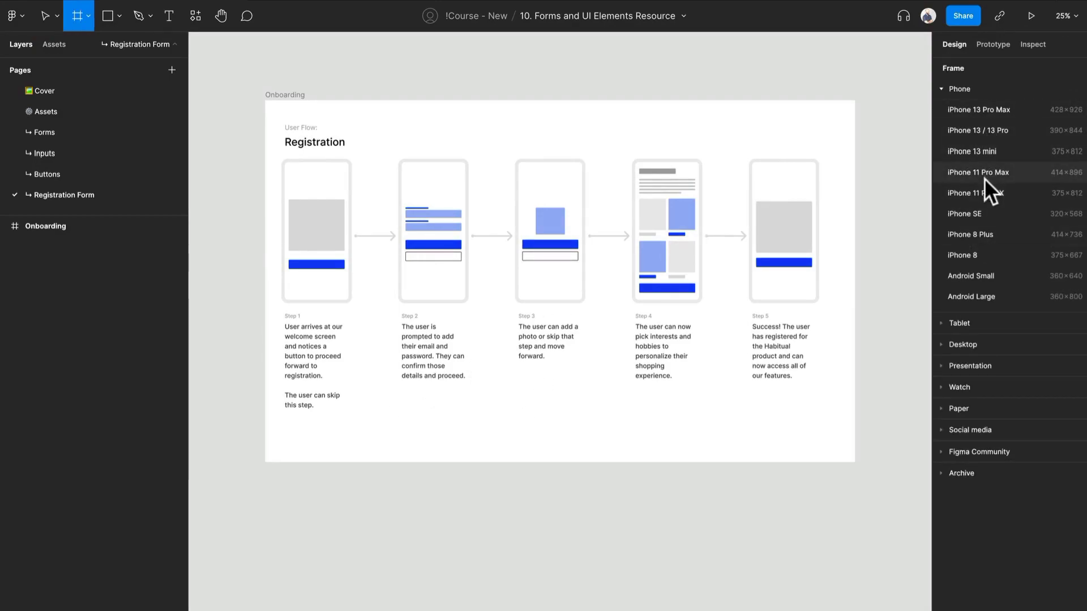
pyautogui.click(1000, 133)
pyautogui.scroll(-1, 226, 381)
pyautogui.scroll(1, 543, 358)
pyautogui.moveTo(892, 287); pyautogui.dragTo(319, 513)
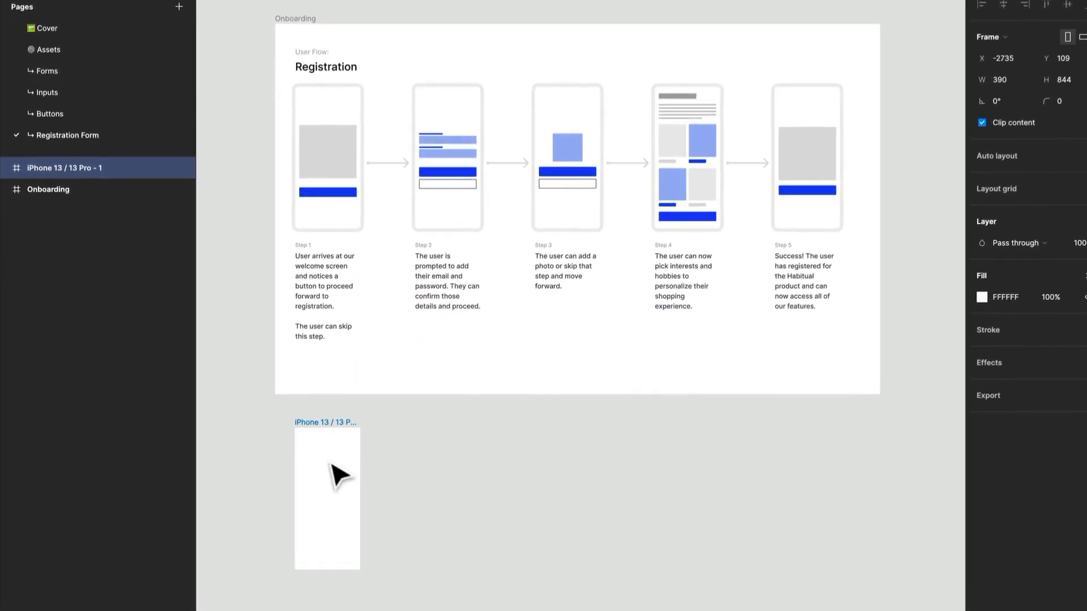
pyautogui.moveTo(331, 464); pyautogui.dragTo(332, 464)
# Rename the new phone frame as Registration.
pyautogui.hotkey('ctrl', 'r')
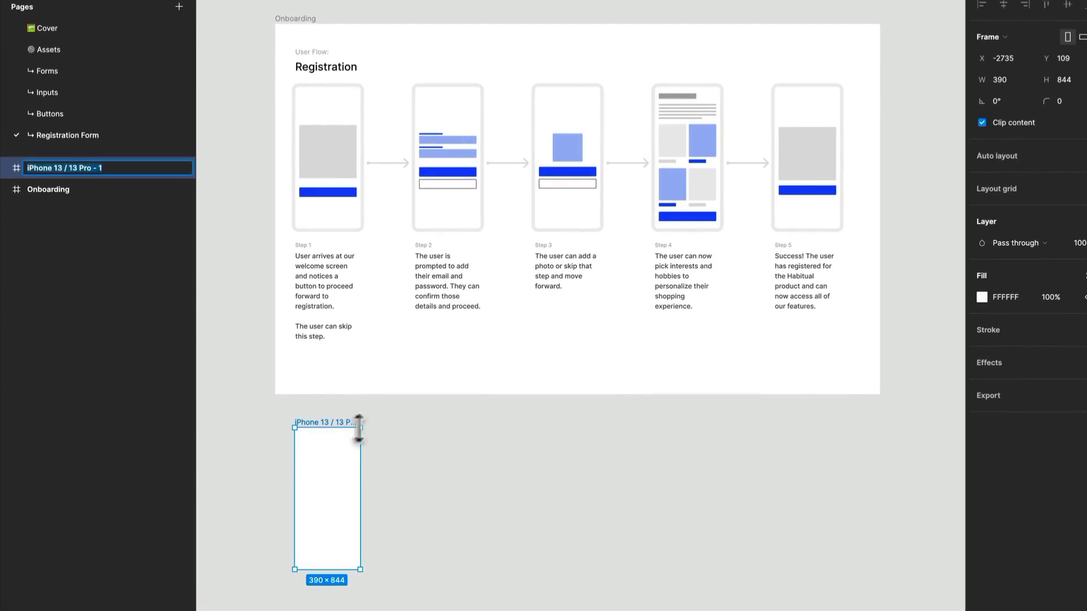
pyautogui.scroll(-1, 548, 464)
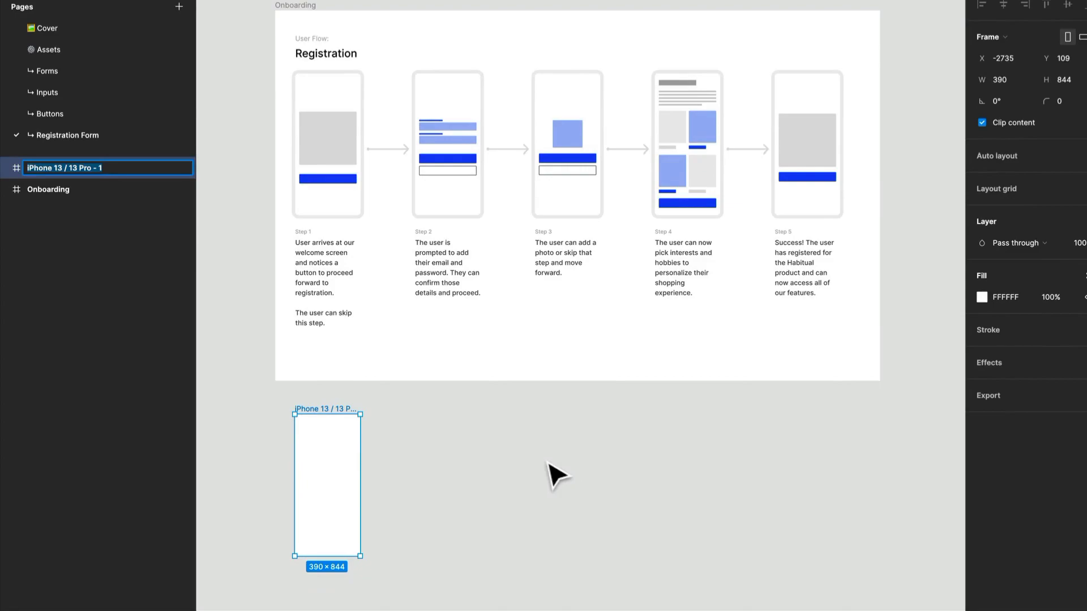
pyautogui.write('Registration')
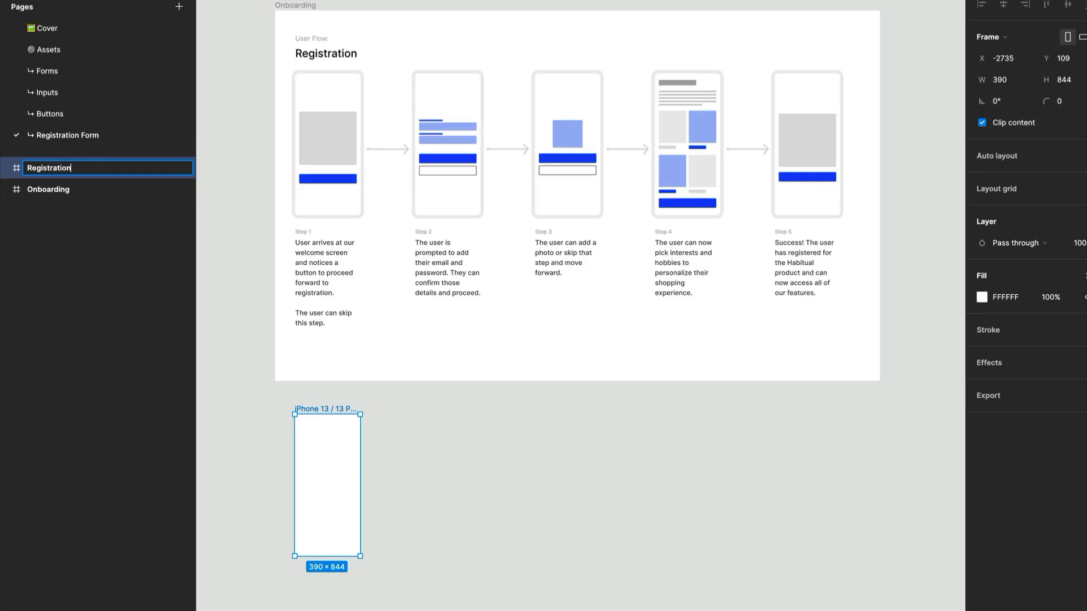
pyautogui.press('Return')
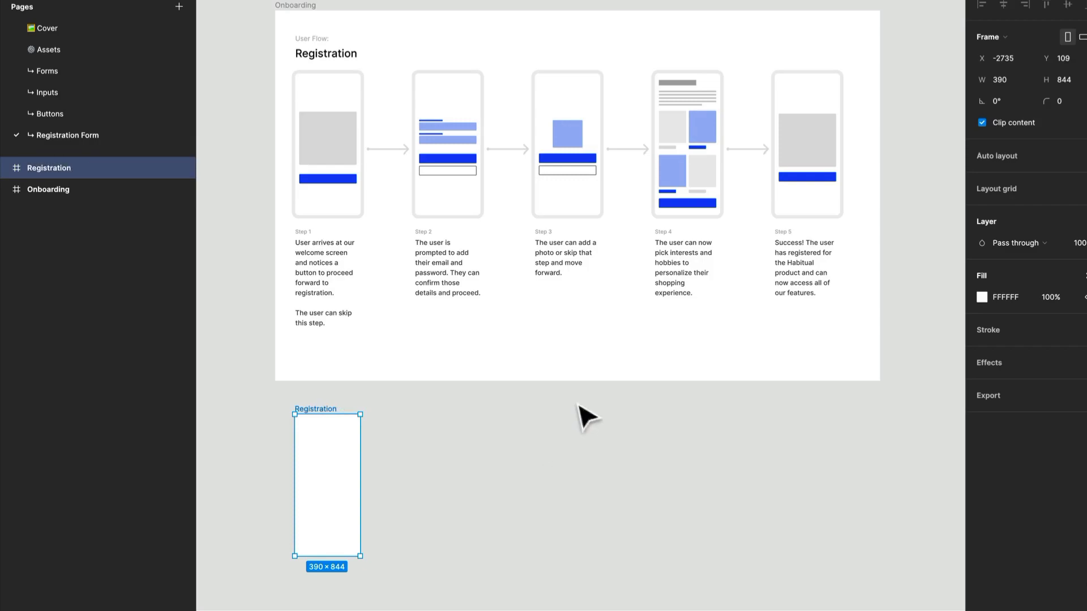
pyautogui.click(532, 445)
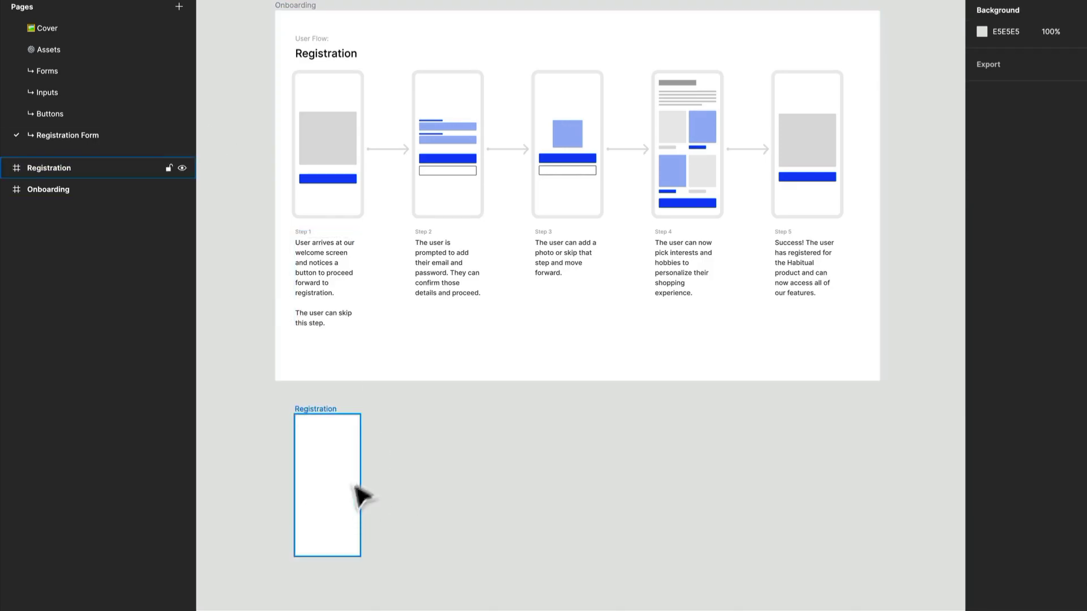
# Place an instance of the local Button component on the canvas beside the Registration frame.
pyautogui.scroll(1, 390, 459)
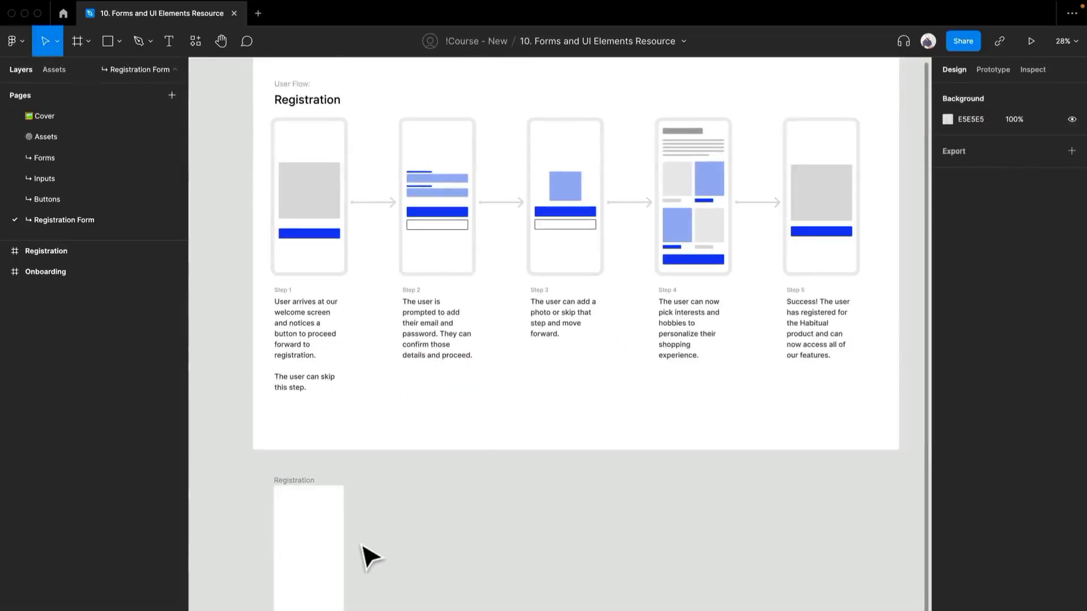
pyautogui.scroll(-3, 368, 555)
pyautogui.moveTo(368, 546); pyautogui.dragTo(549, 541)
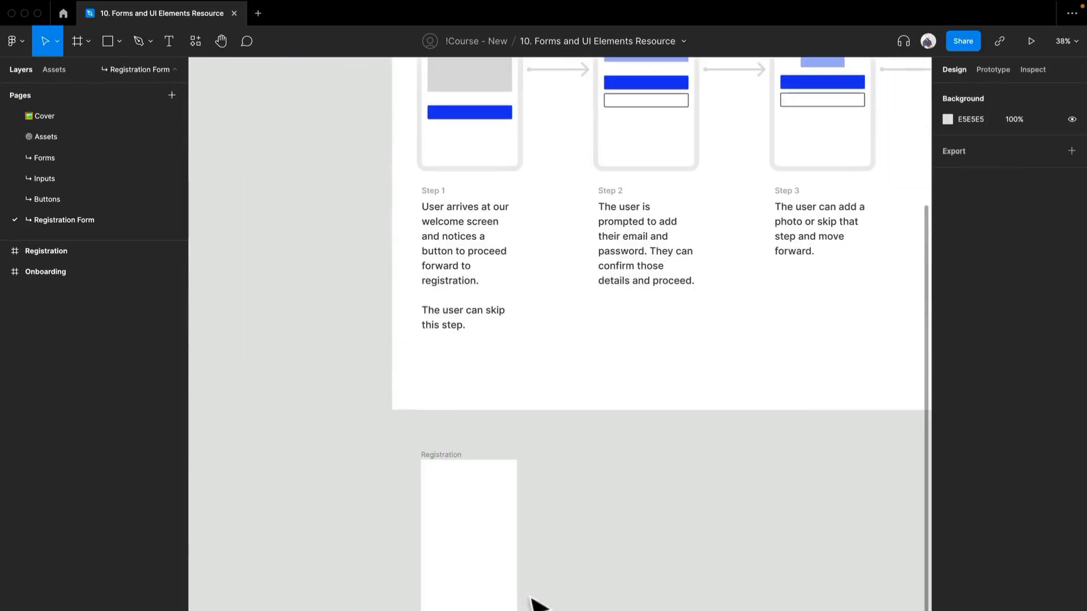
pyautogui.click(66, 66)
pyautogui.moveTo(26, 352); pyautogui.dragTo(626, 545)
pyautogui.scroll(-3, 626, 545)
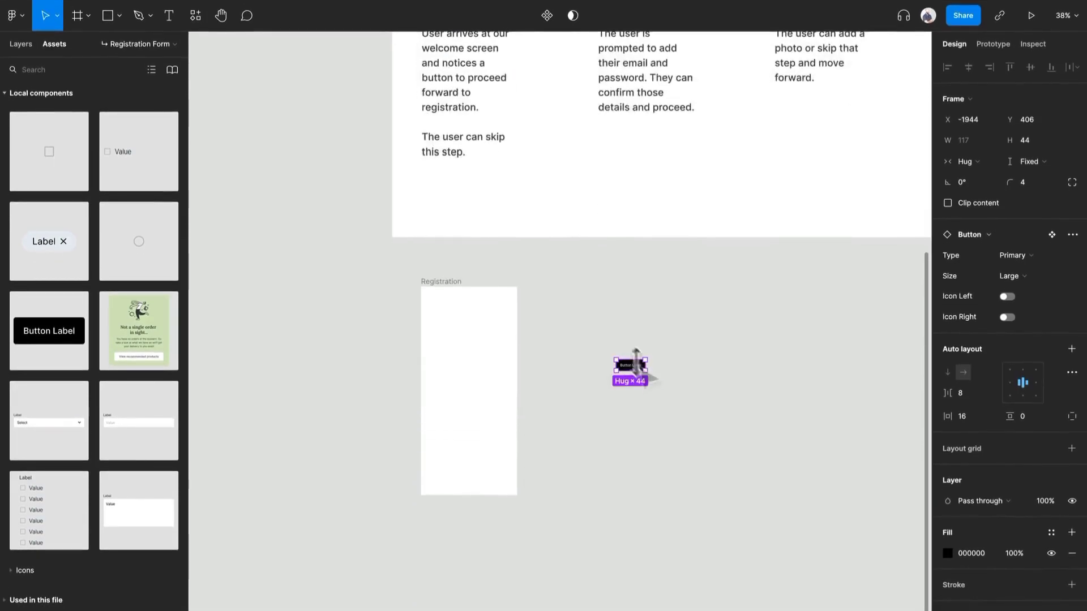
pyautogui.scroll(3, 630, 372)
pyautogui.hscroll(-1, 565, 415)
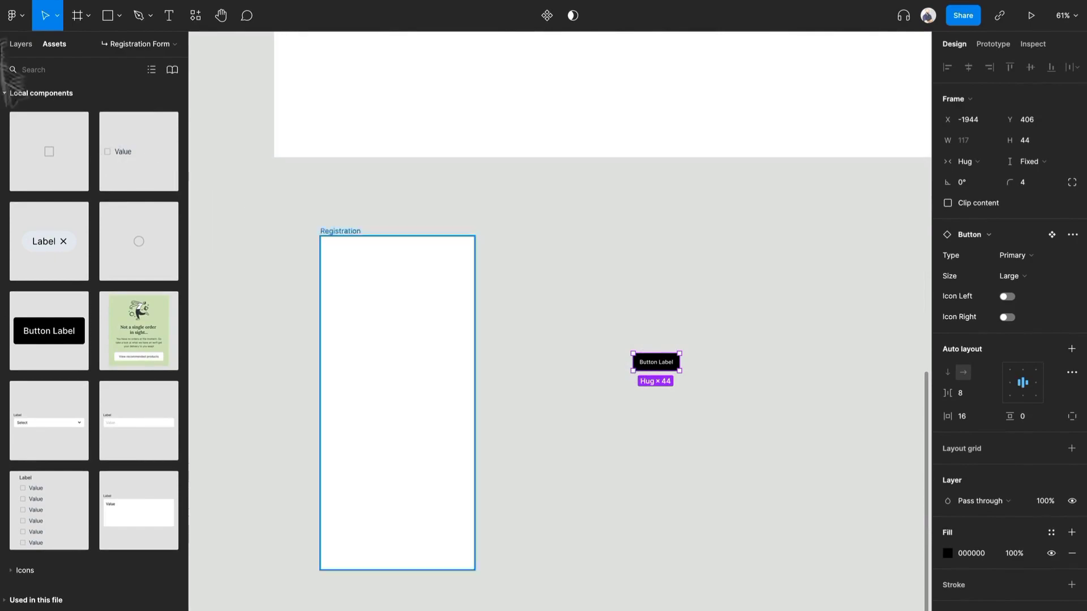
# Move the button into the lower part of the Registration frame and widen it to 315, centred horizontally.
pyautogui.click(23, 44)
pyautogui.moveTo(673, 369); pyautogui.dragTo(418, 525)
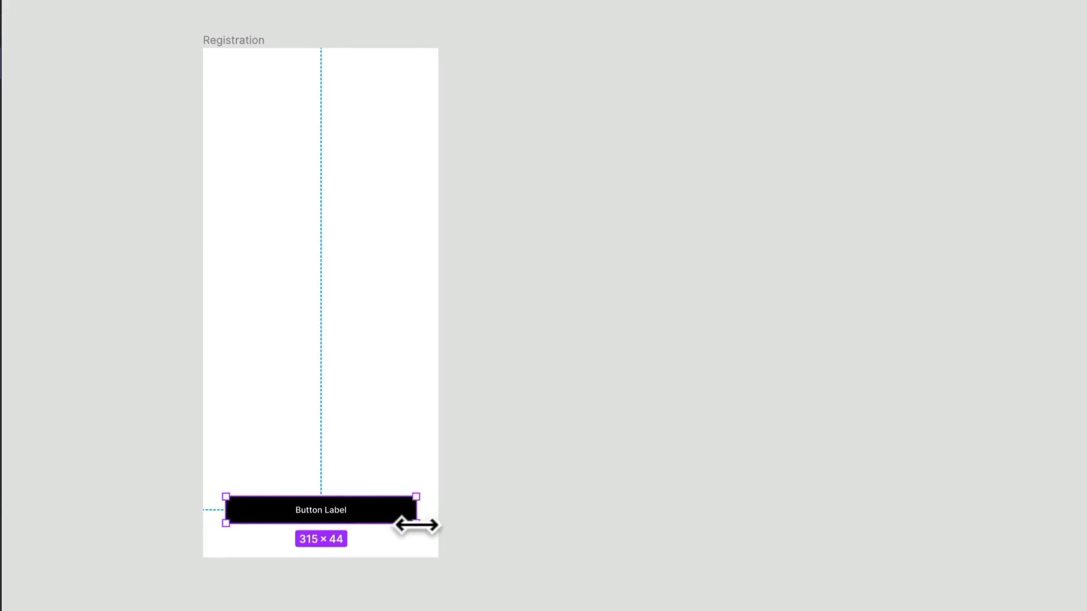
pyautogui.scroll(3, 308, 520)
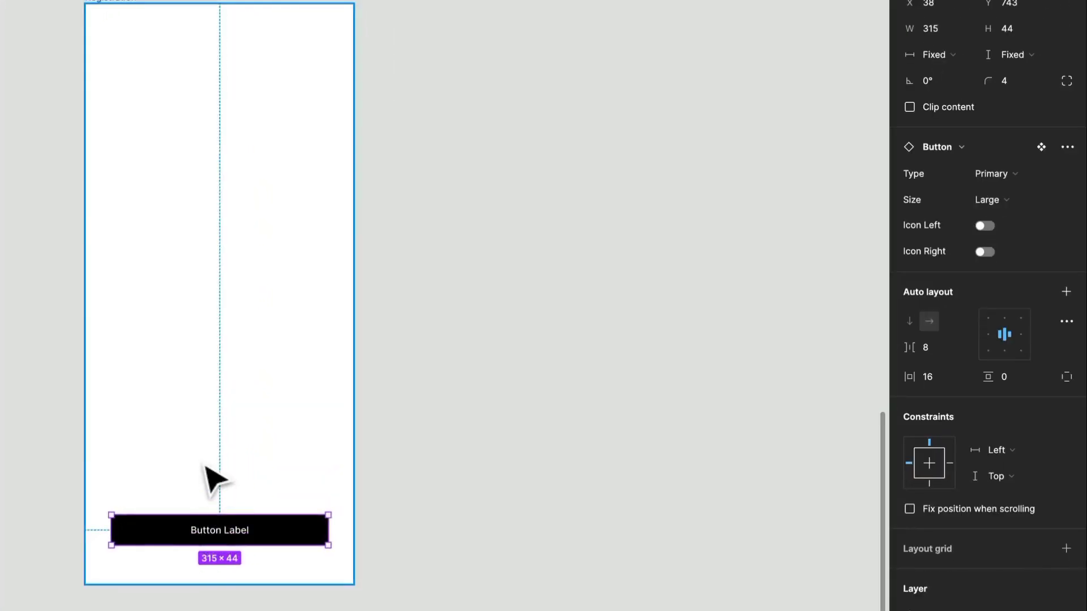
pyautogui.scroll(-3, 311, 458)
pyautogui.scroll(-2, 146, 229)
pyautogui.click(146, 228)
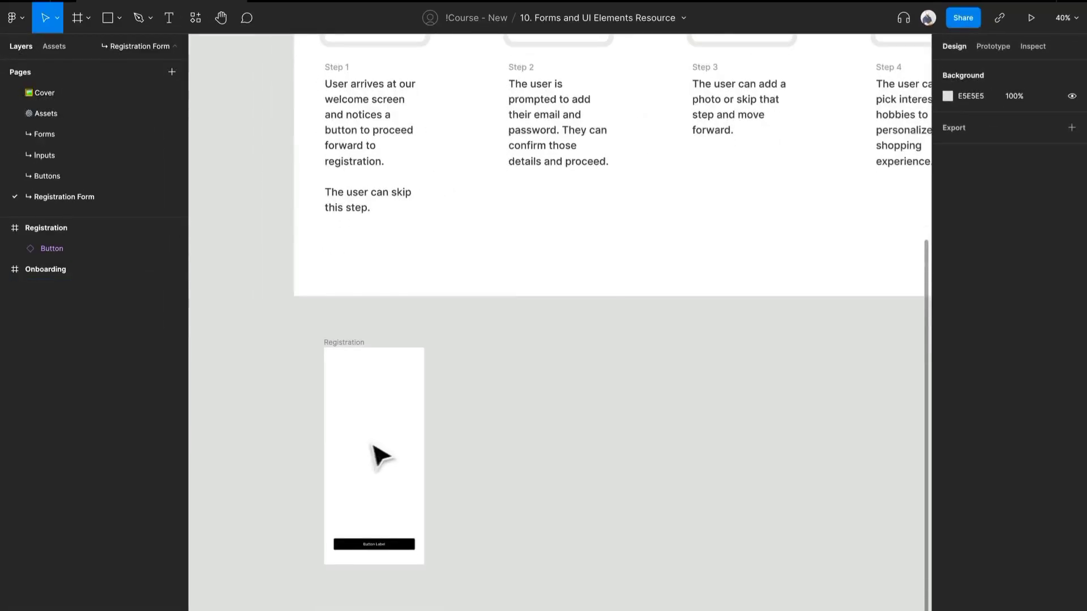
pyautogui.press('t')
pyautogui.click(351, 422)
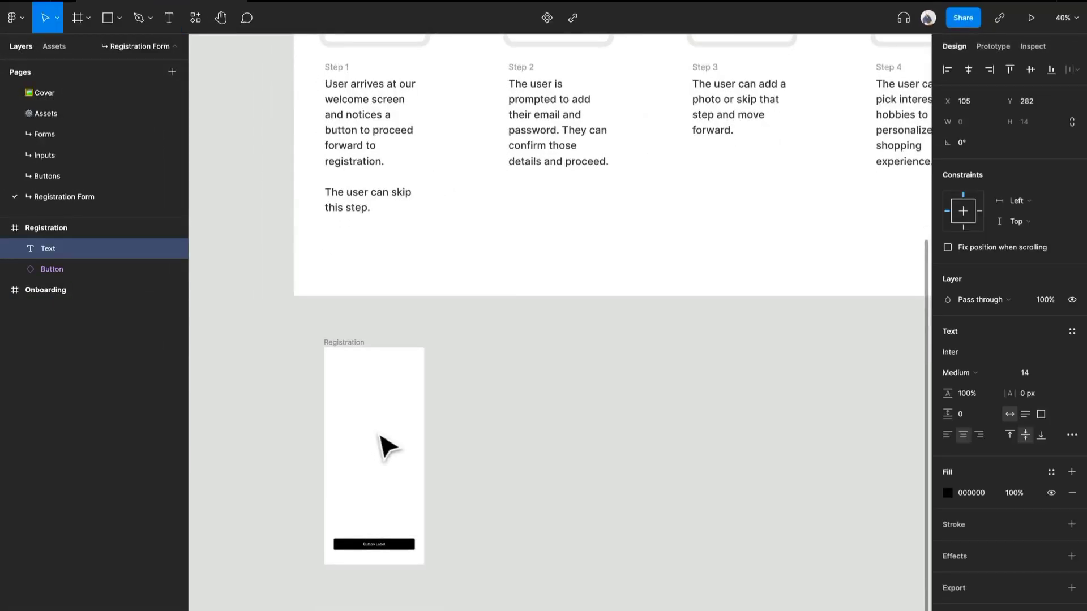
pyautogui.press('Escape')
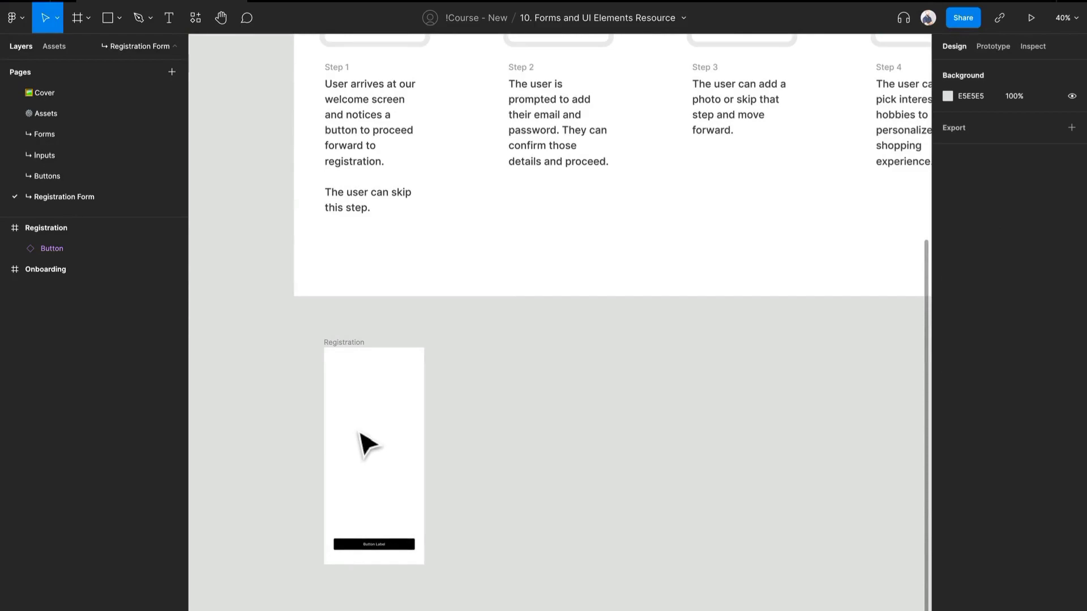
# Add the text "Welcome to the world's largest you store" in the Registration frame and centre it horizontally.
pyautogui.press('t')
pyautogui.click(359, 428)
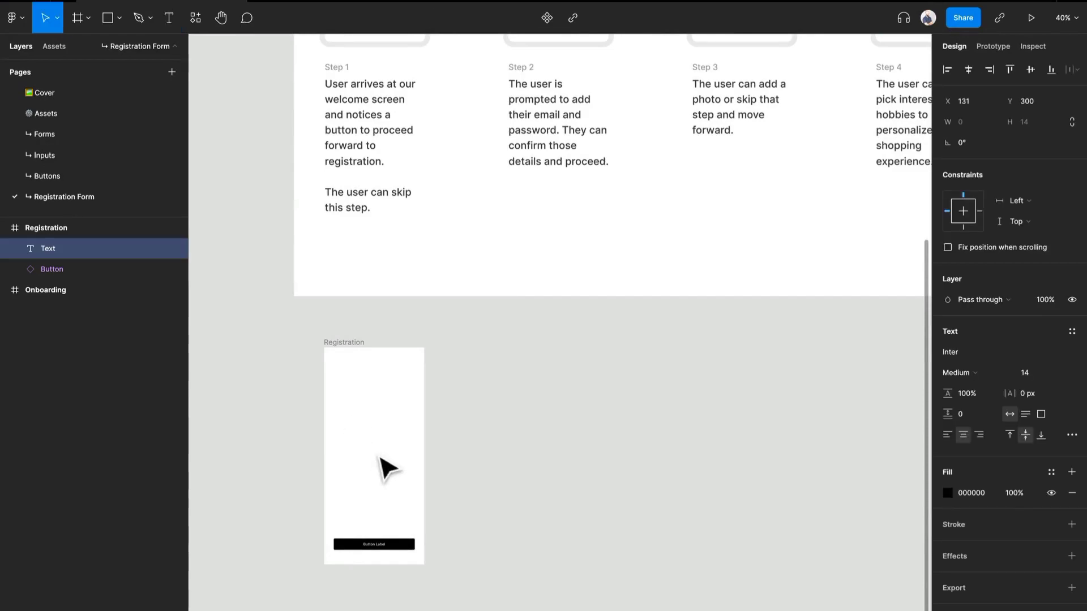
pyautogui.write('Welcome to')
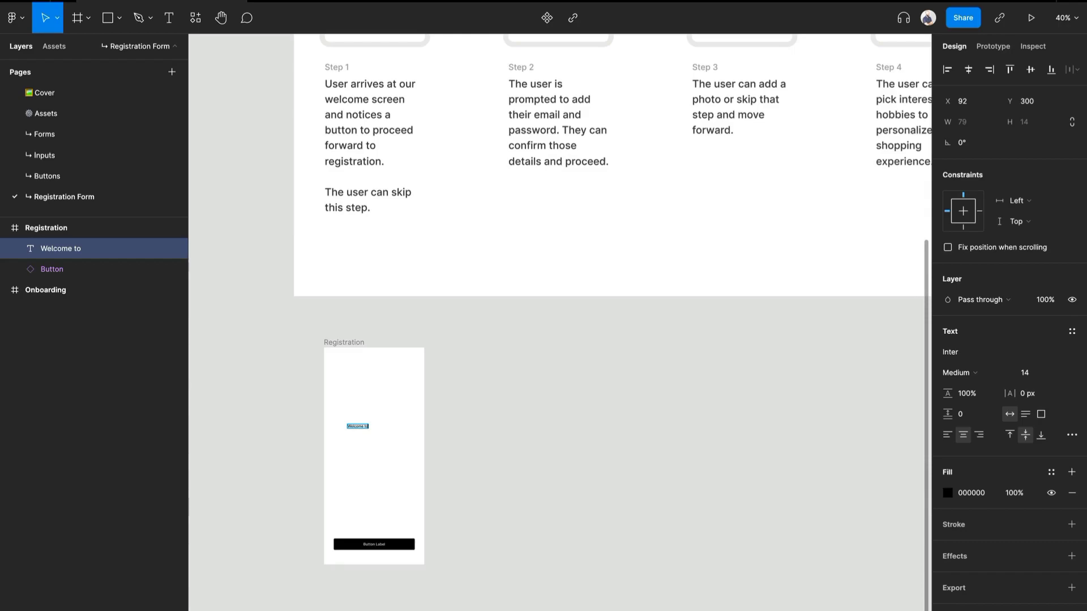
pyautogui.scroll(5, 378, 454)
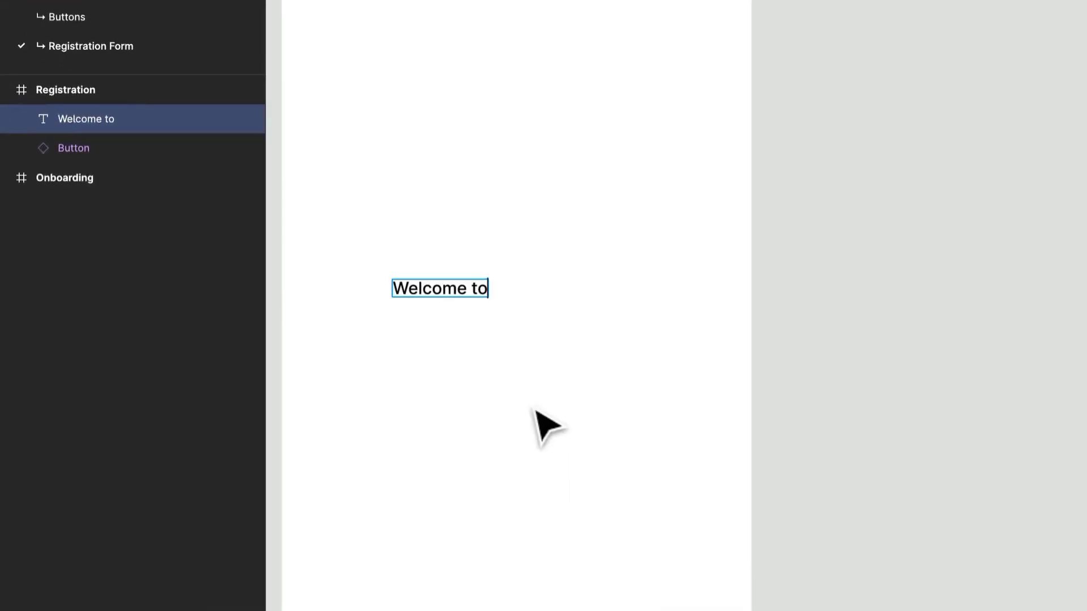
pyautogui.scroll(-2, 547, 425)
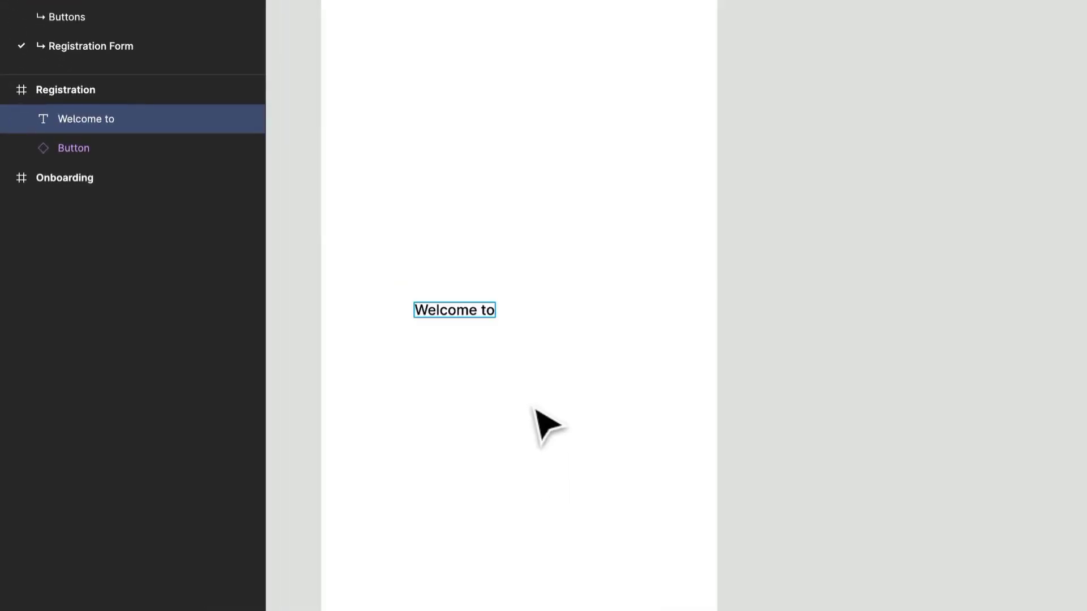
pyautogui.write('the lar')
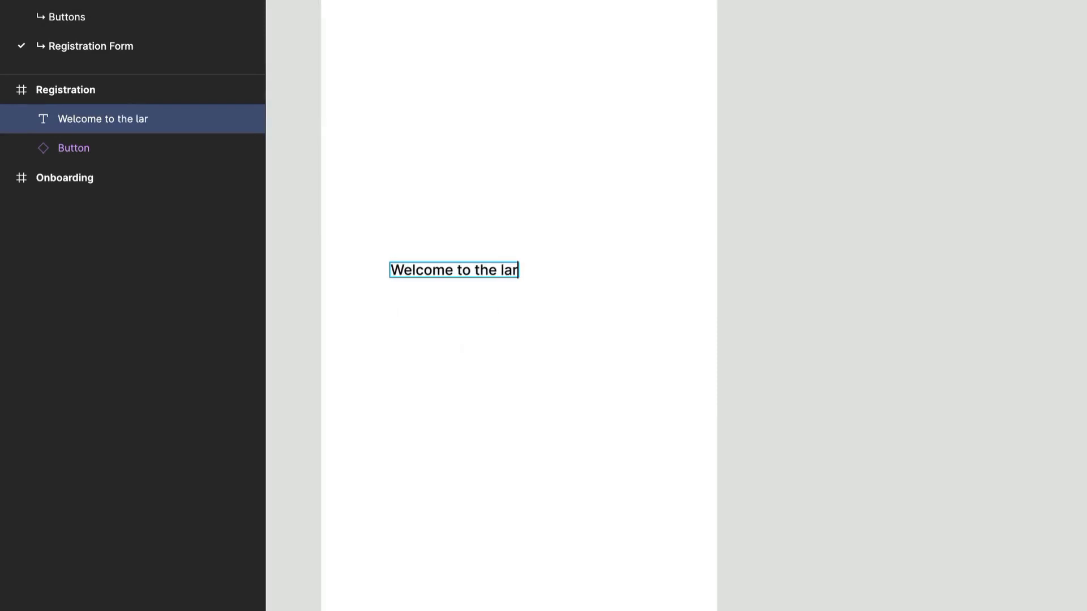
pyautogui.press('BackSpace')
pyautogui.press('BackSpace')
pyautogui.press('BackSpace')
pyautogui.write('worl')
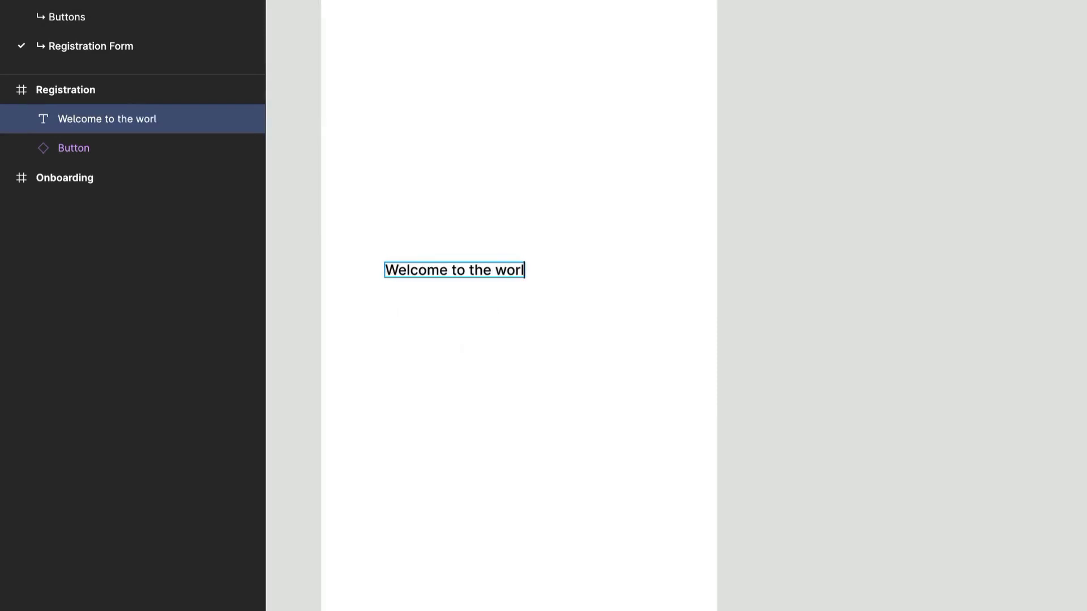
pyautogui.write("d's largest ")
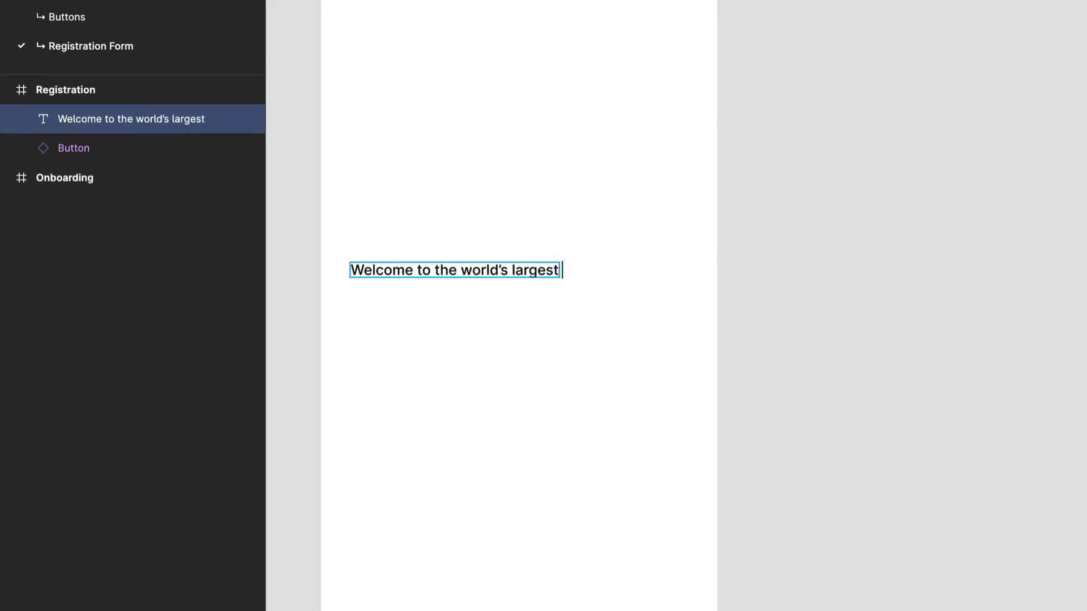
pyautogui.write('you store')
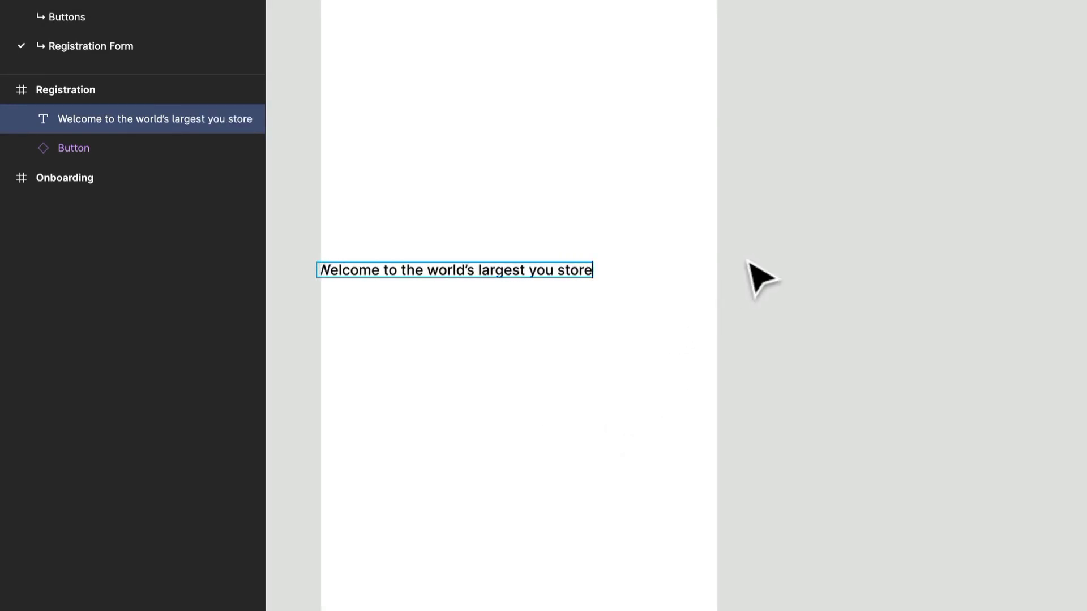
pyautogui.press('Escape')
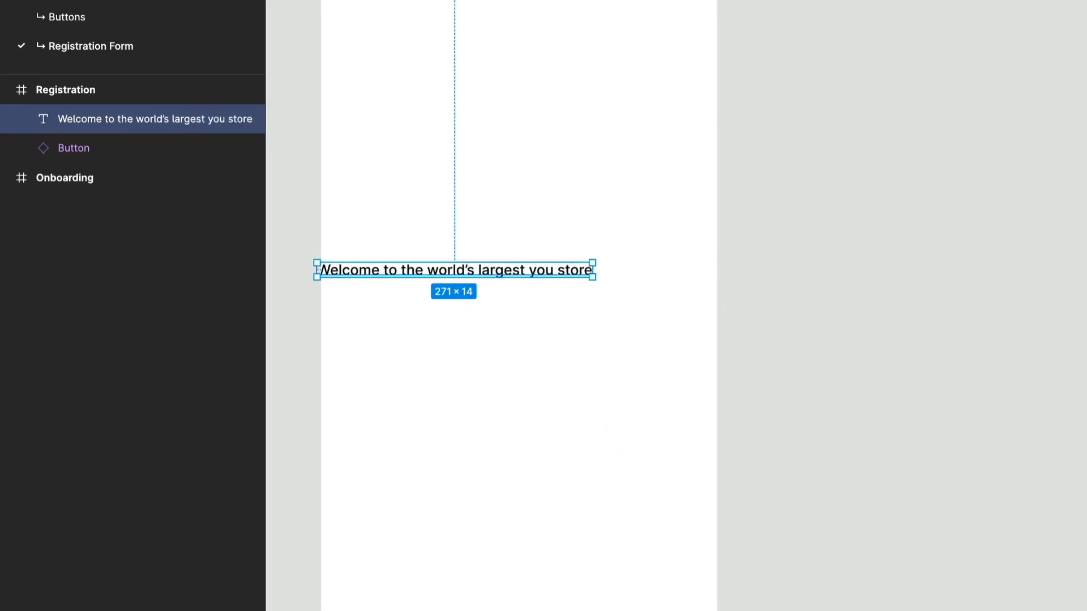
pyautogui.moveTo(543, 270); pyautogui.dragTo(606, 287)
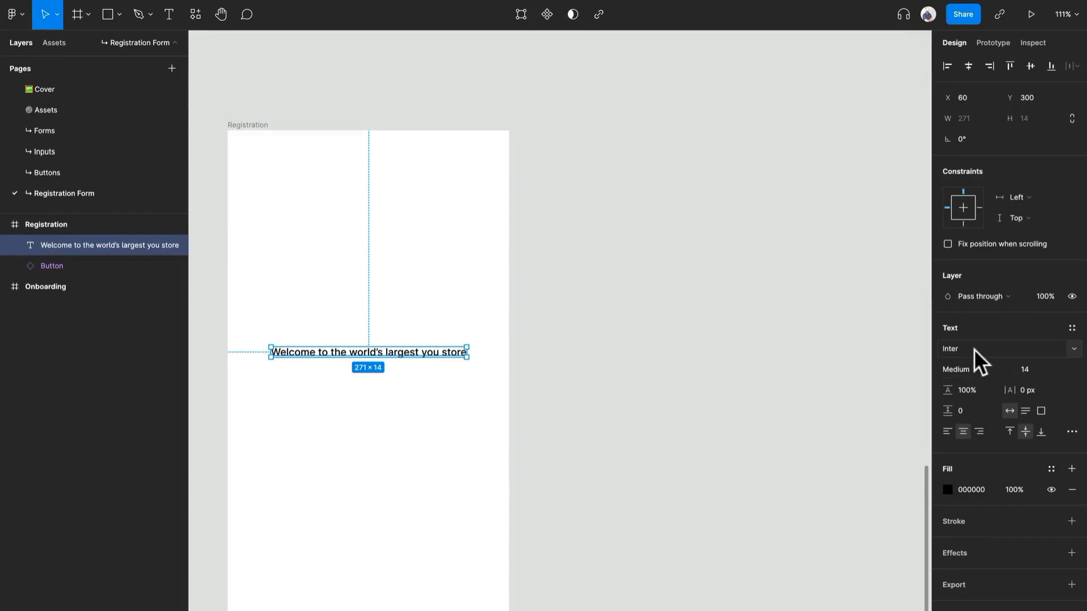
# Set the welcome text's font to Lora at size 32 and narrow its box to 324 wide.
pyautogui.click(1057, 348)
pyautogui.write('Lora')
pyautogui.press('Return')
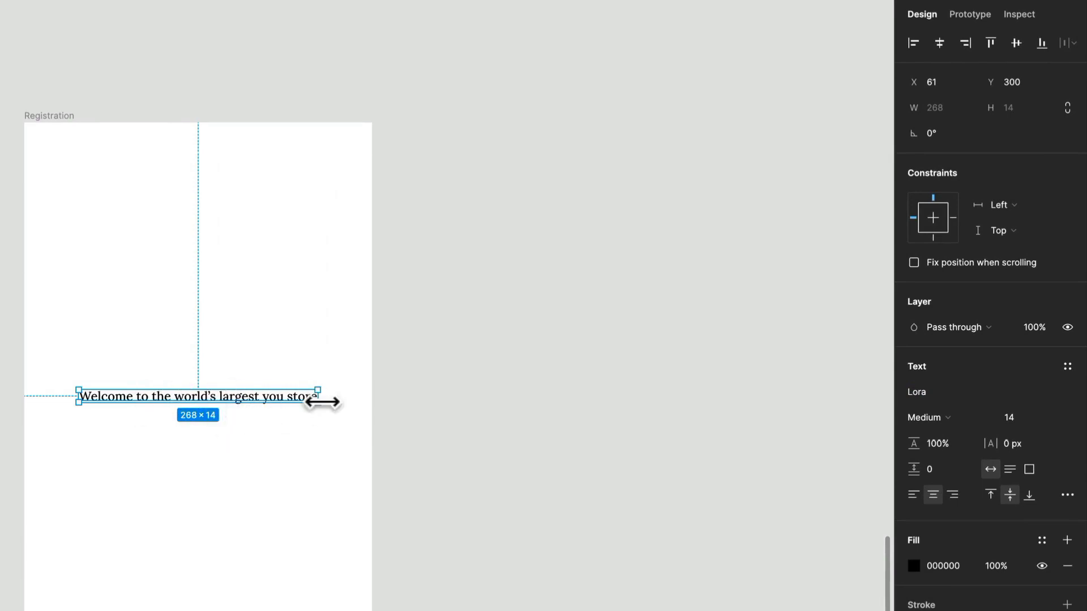
pyautogui.write('32')
pyautogui.press('Return')
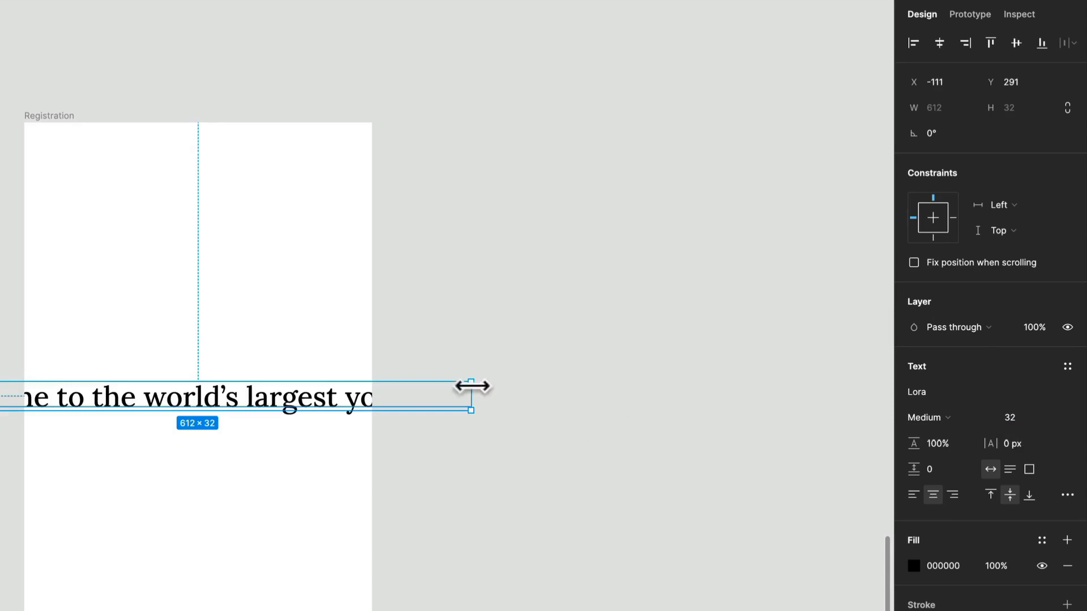
pyautogui.moveTo(469, 398); pyautogui.dragTo(342, 432)
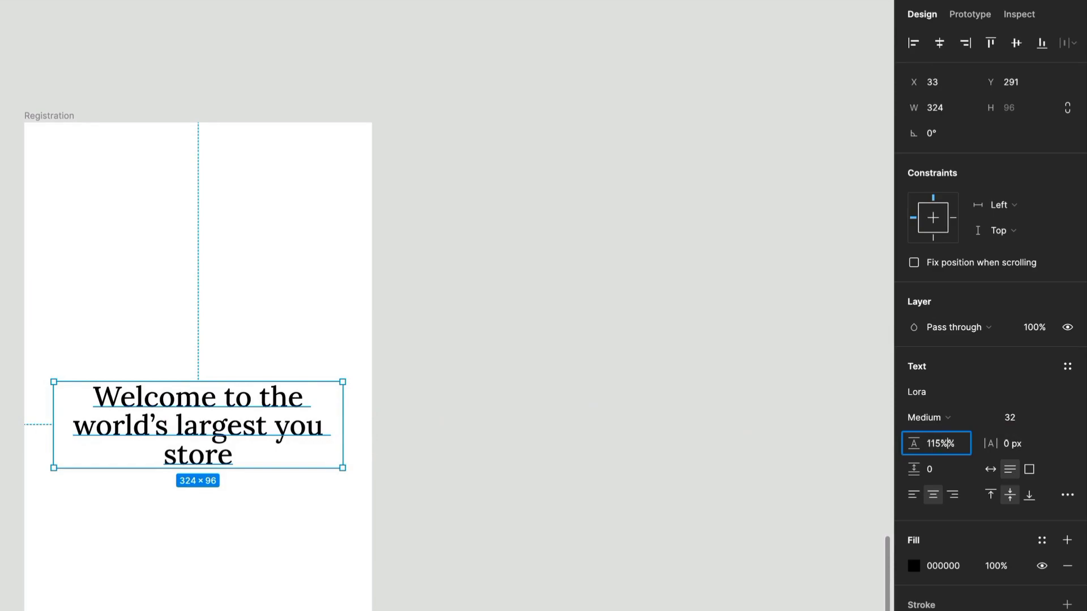
# Set the welcome text's line height to 125% and its weight to SemiBold.
pyautogui.press('Return')
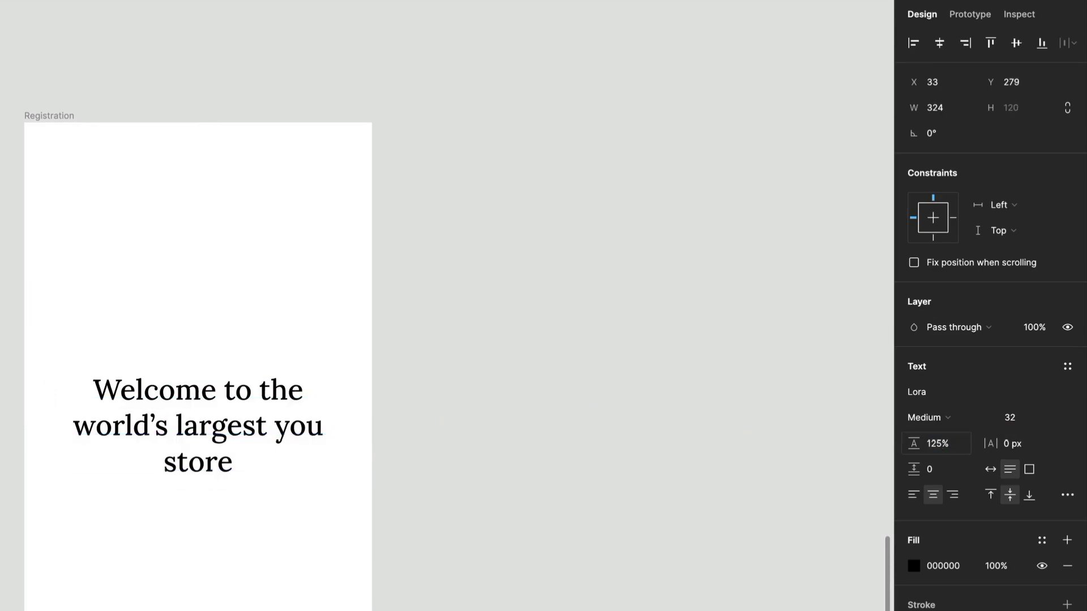
pyautogui.click(928, 419)
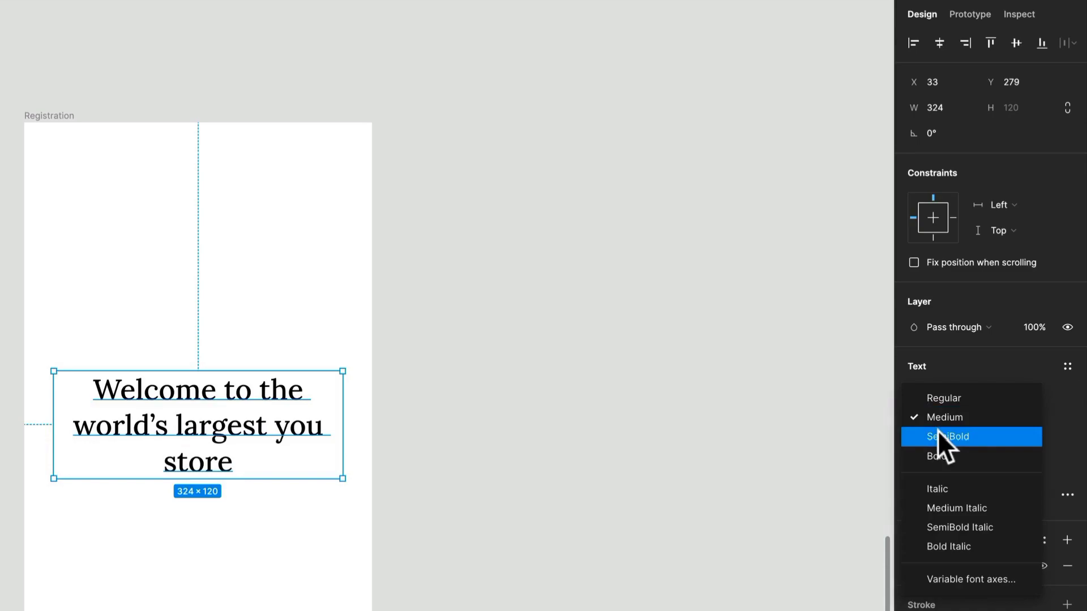
pyautogui.click(949, 437)
pyautogui.click(733, 449)
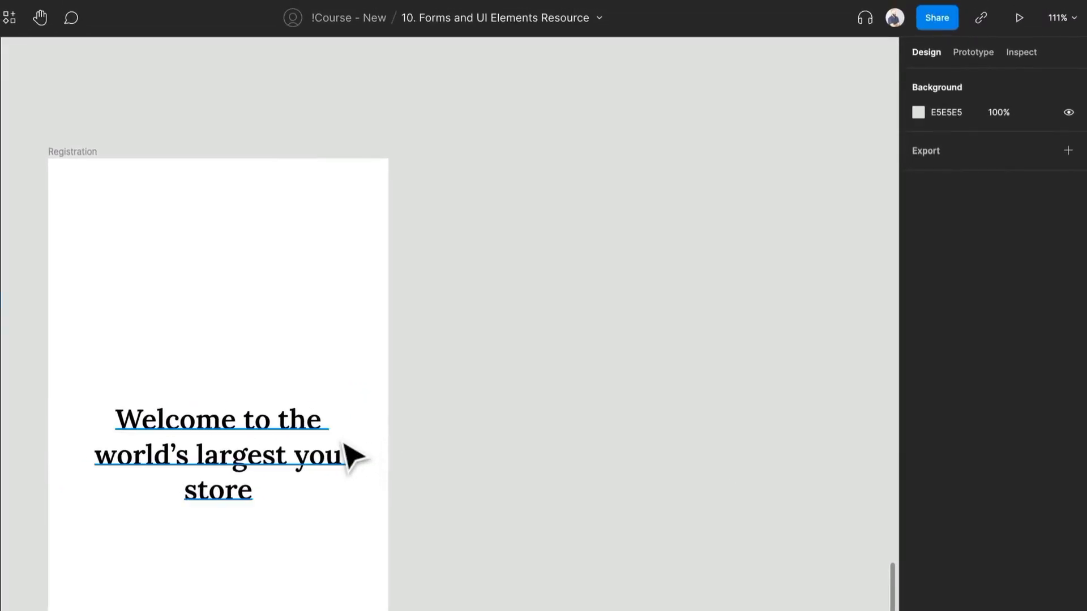
# Add a full stop after "store" in the welcome text and narrow its box so the last line reads "you store.".
pyautogui.click(351, 456)
pyautogui.doubleClick(256, 490)
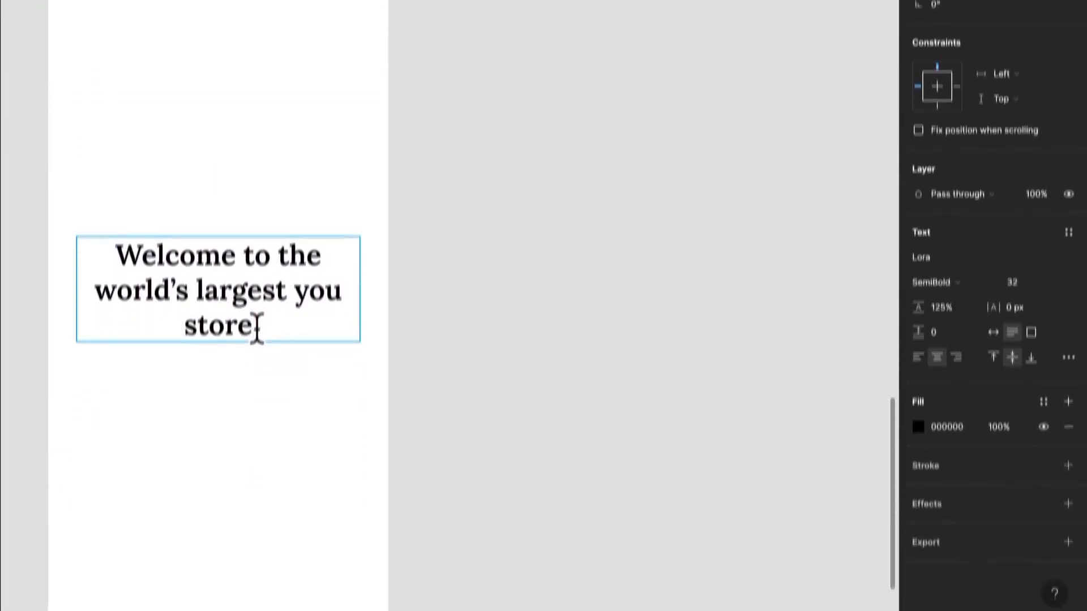
pyautogui.write('.')
pyautogui.scroll(-2, 259, 444)
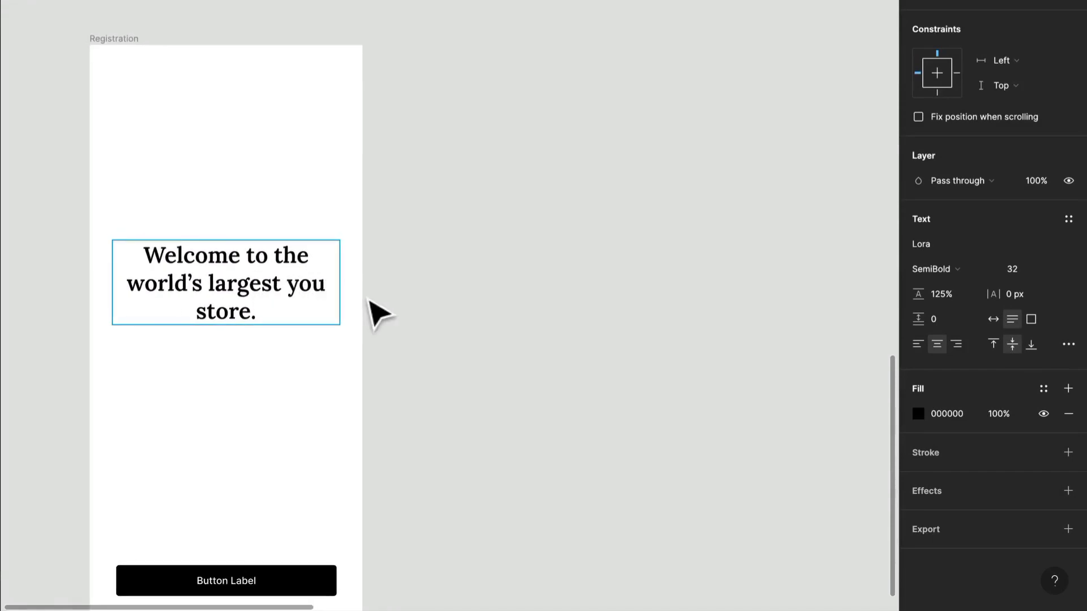
pyautogui.press('Escape')
pyautogui.moveTo(342, 294); pyautogui.dragTo(323, 295)
pyautogui.click(417, 292)
pyautogui.scroll(-1, 411, 294)
pyautogui.scroll(-3, 267, 482)
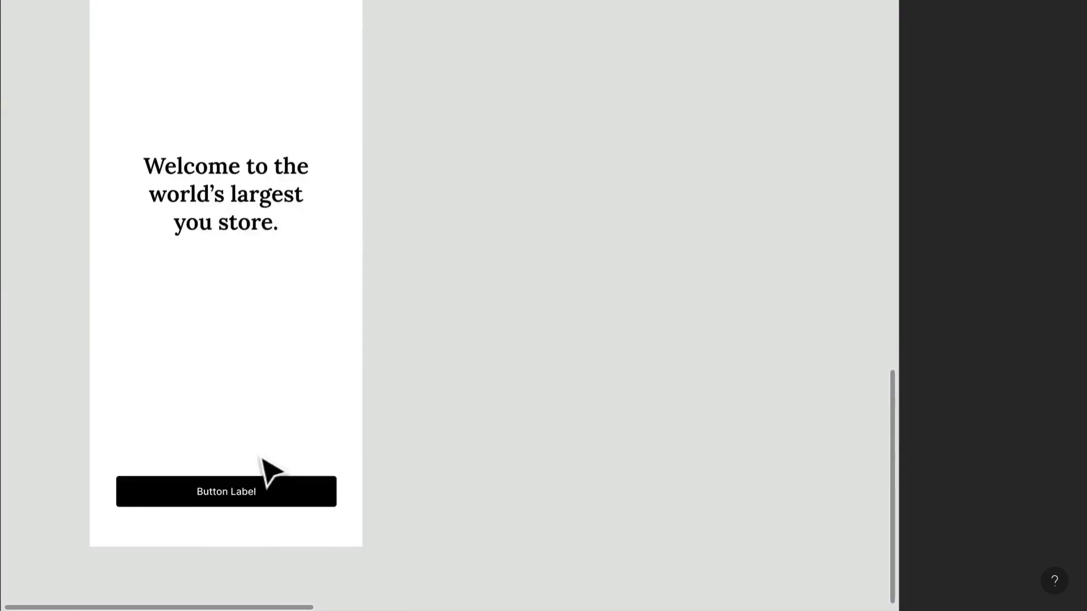
pyautogui.scroll(-10, 225, 339)
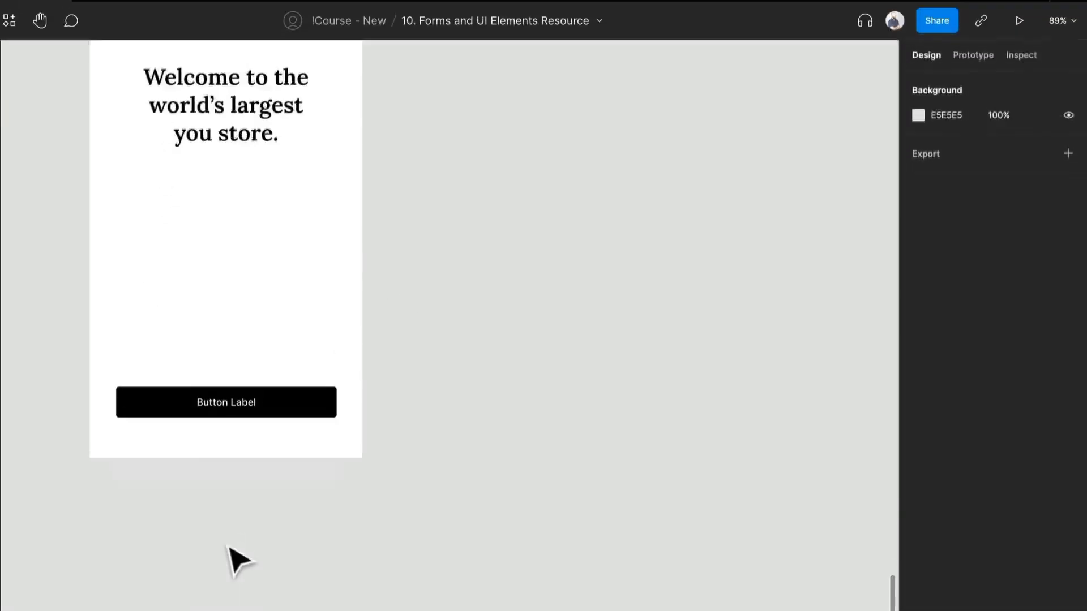
pyautogui.press('t')
pyautogui.click(195, 439)
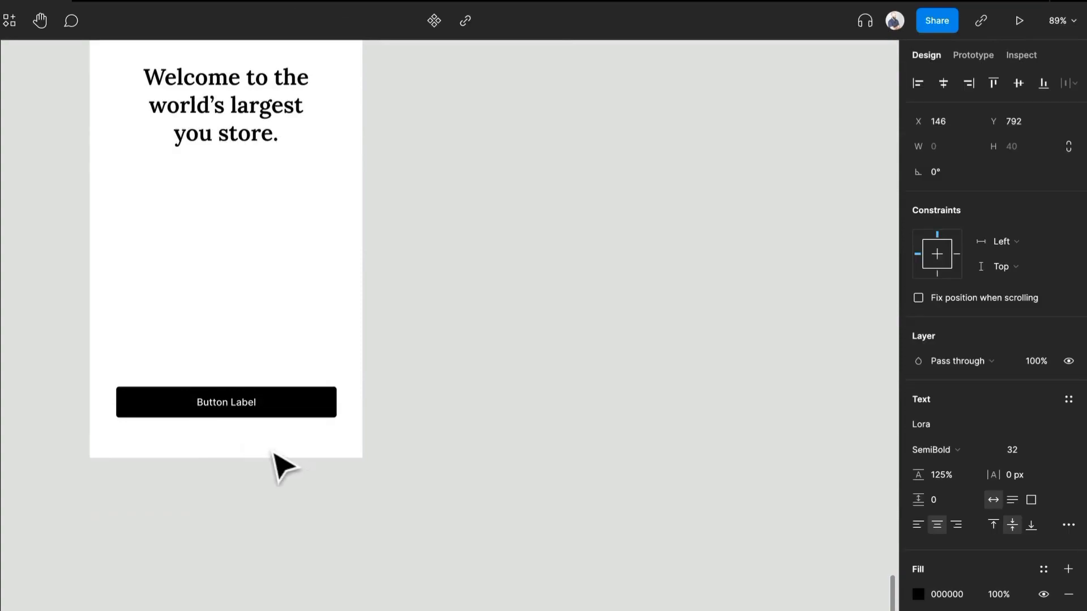
pyautogui.click(262, 322)
pyautogui.scroll(3, 219, 446)
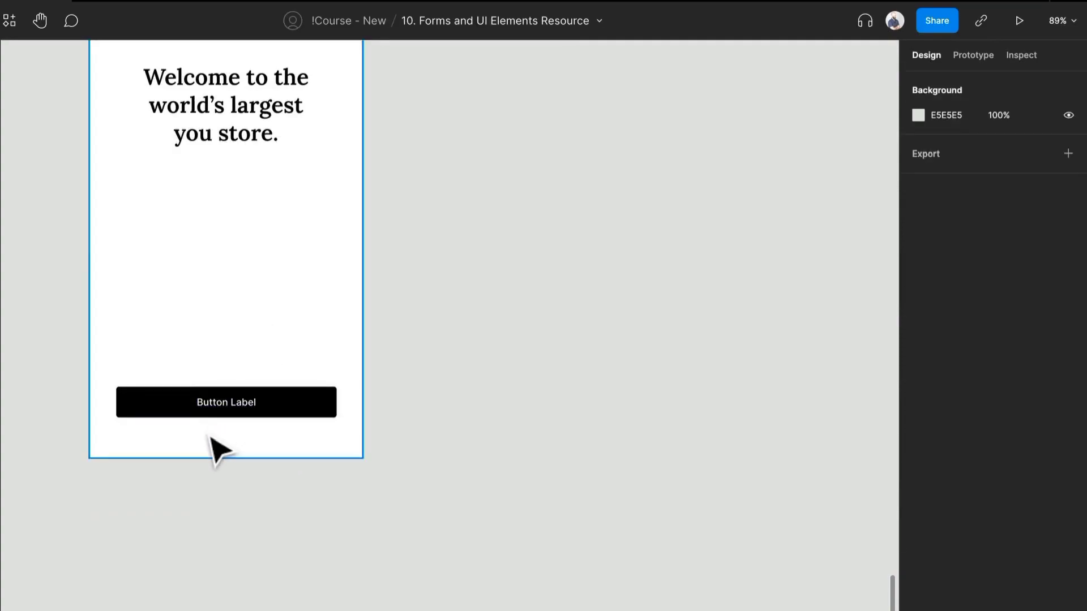
# Add the text "Already have an account? Log in" below the button in the Registration frame.
pyautogui.press('t')
pyautogui.click(206, 432)
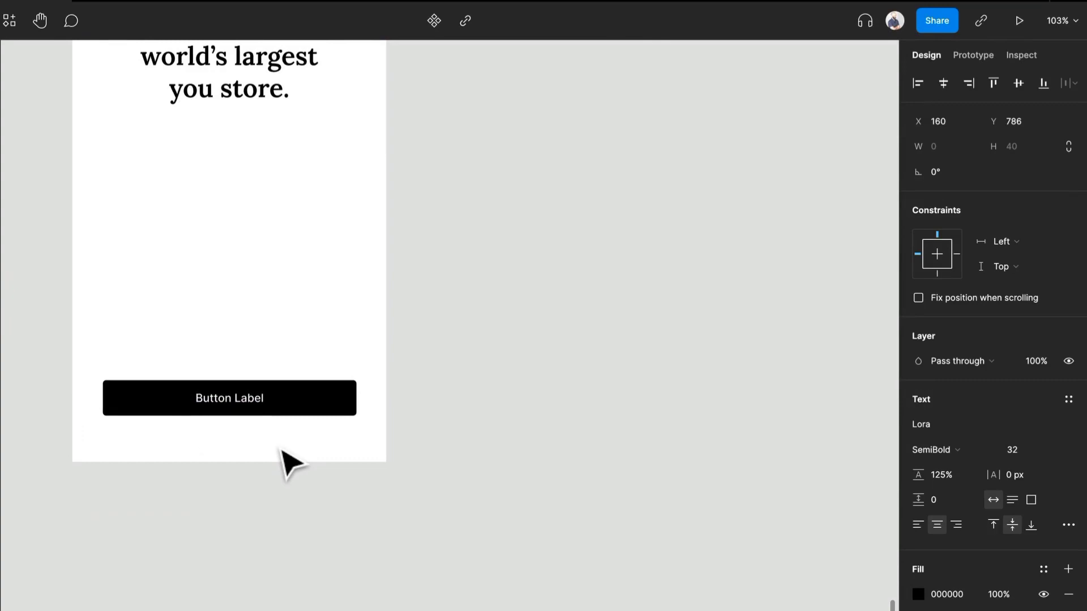
pyautogui.write('Already h')
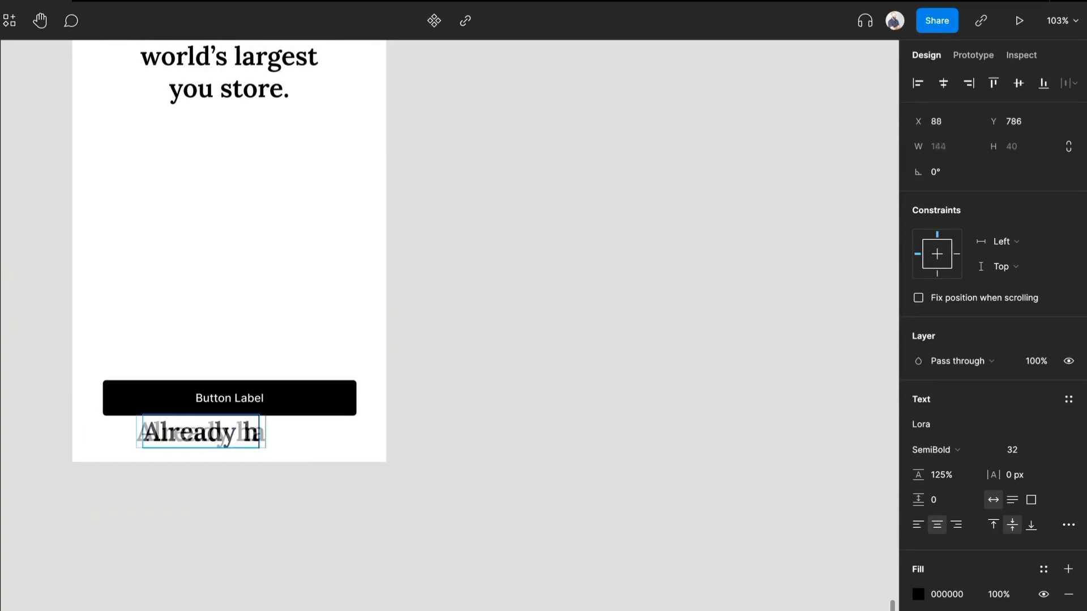
pyautogui.write('ave an account')
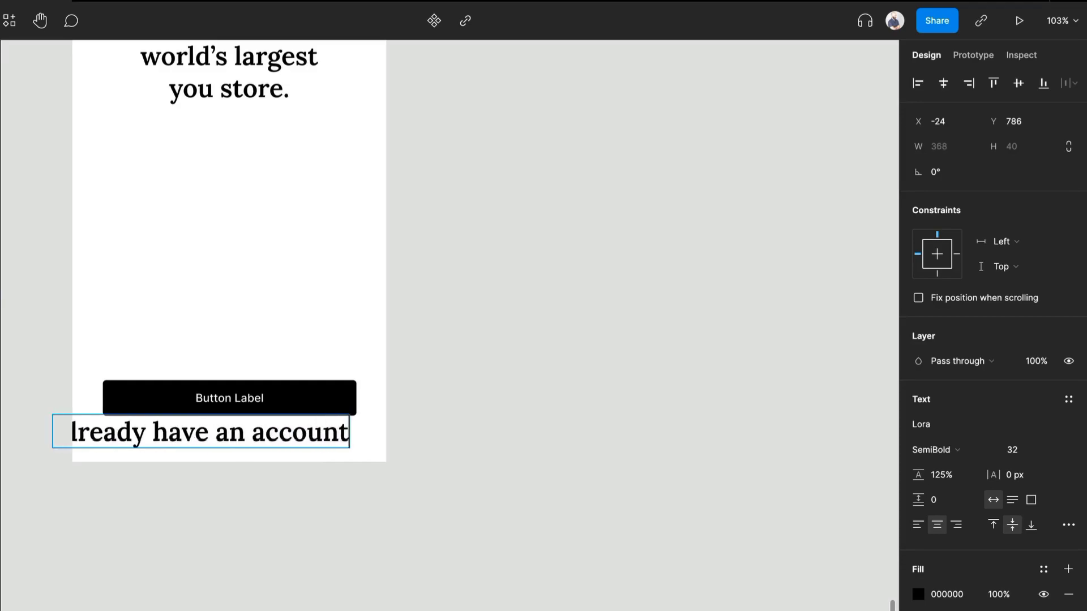
pyautogui.write('? Log in')
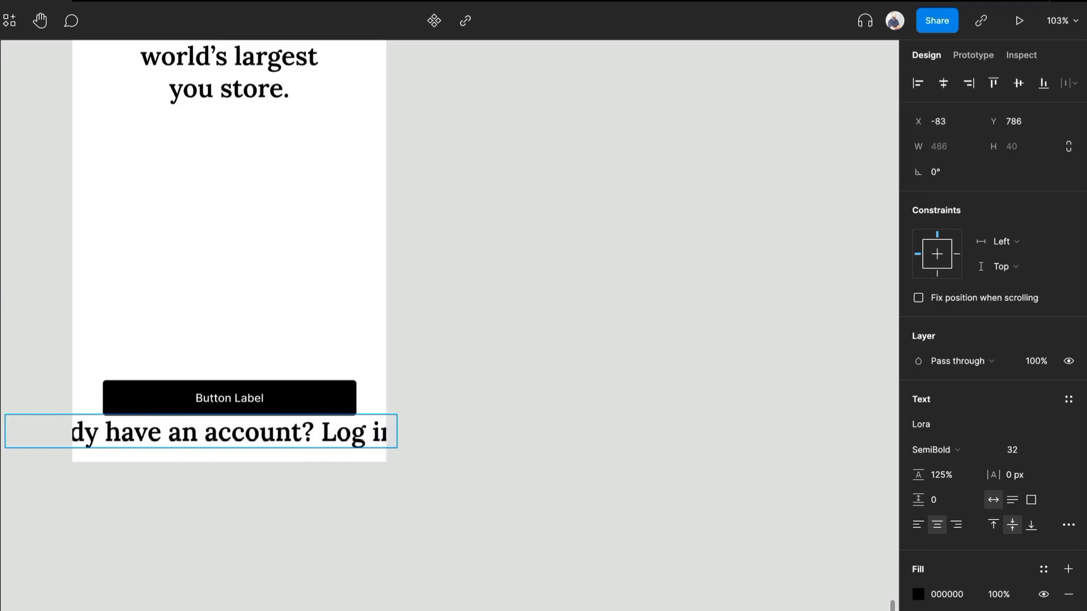
# Set the account text's font to Inter at size 14 and centre it horizontally in the frame.
pyautogui.hotkey('ctrl', 'a')
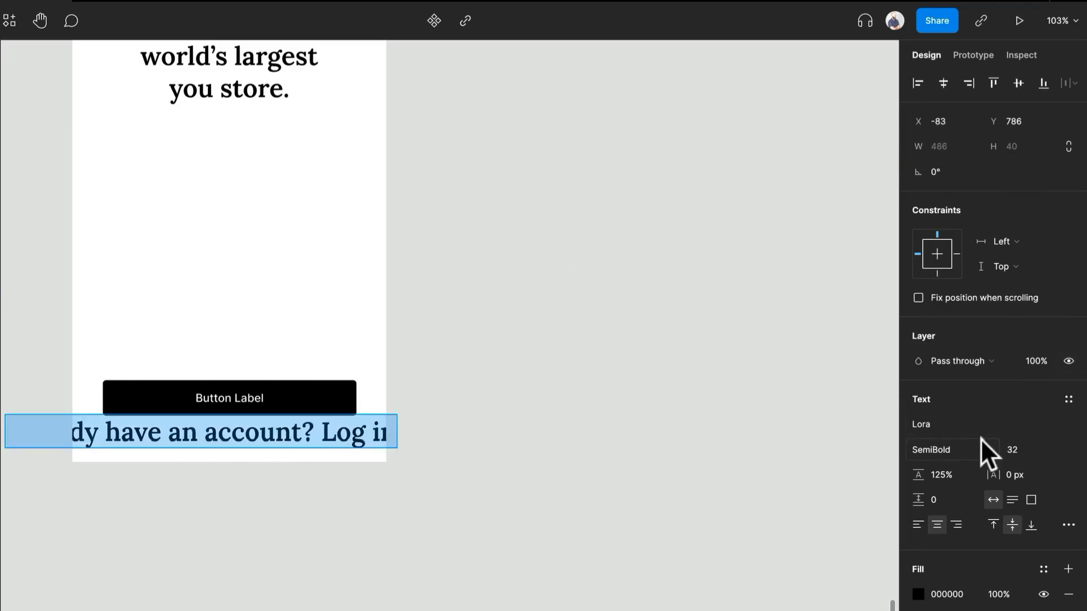
pyautogui.write('Inter')
pyautogui.press('Return')
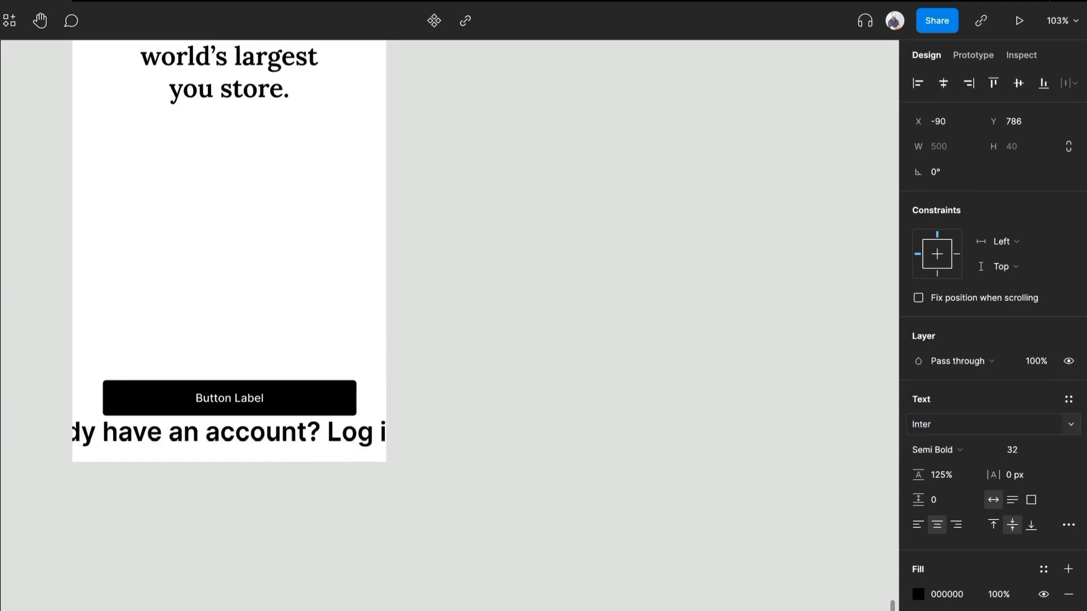
pyautogui.click(1051, 449)
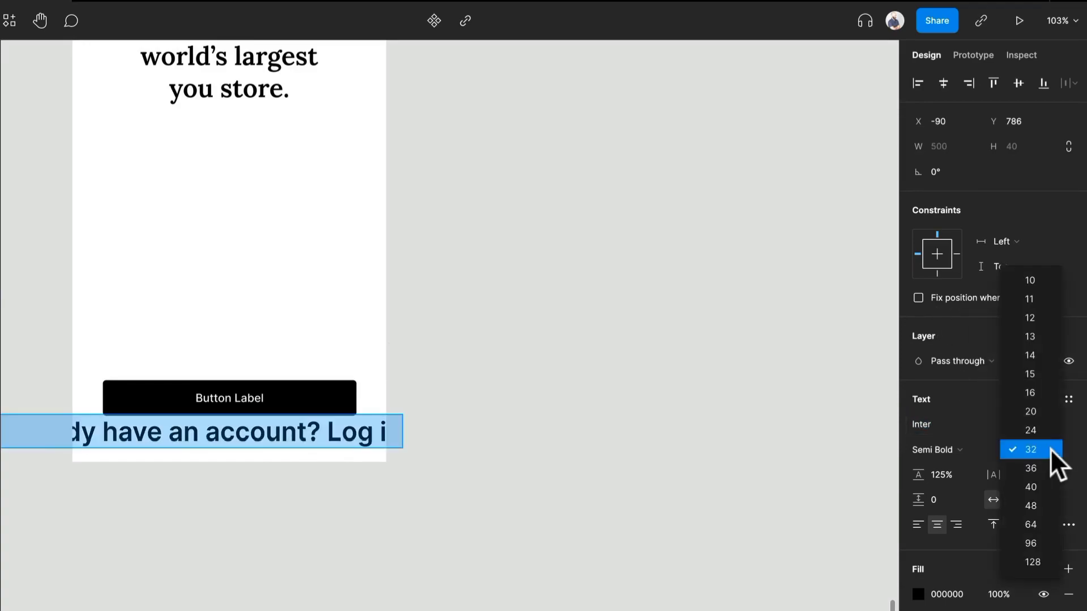
pyautogui.click(1038, 352)
pyautogui.press('Escape')
pyautogui.click(943, 83)
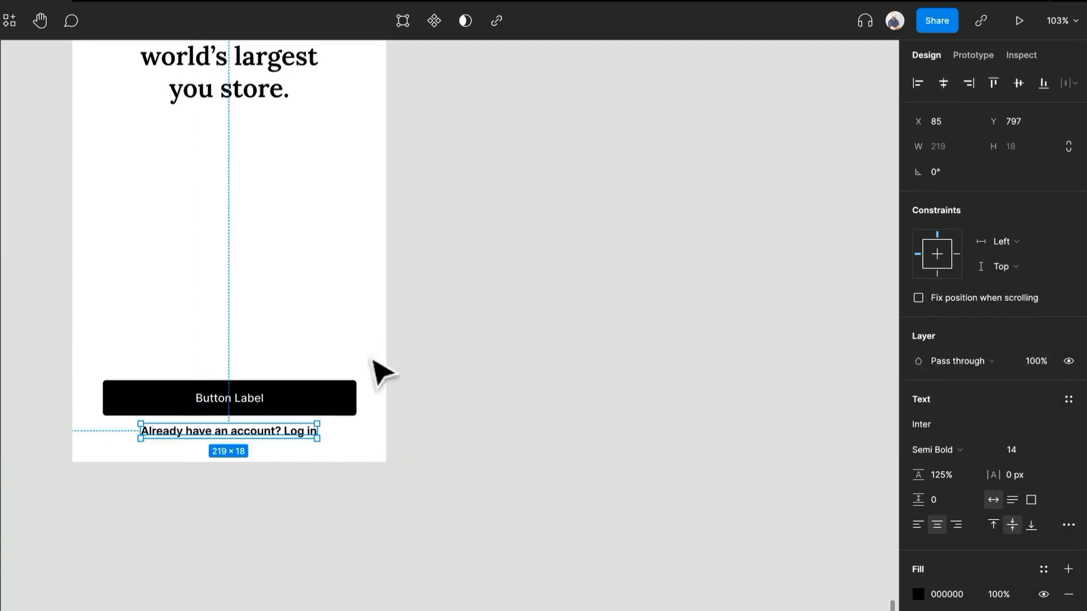
# Move the account text up to Y 788 below the button and set its weight to Regular.
pyautogui.scroll(2, 259, 430)
pyautogui.moveTo(308, 398); pyautogui.dragTo(318, 374)
pyautogui.click(294, 437)
pyautogui.moveTo(293, 444); pyautogui.dragTo(291, 432)
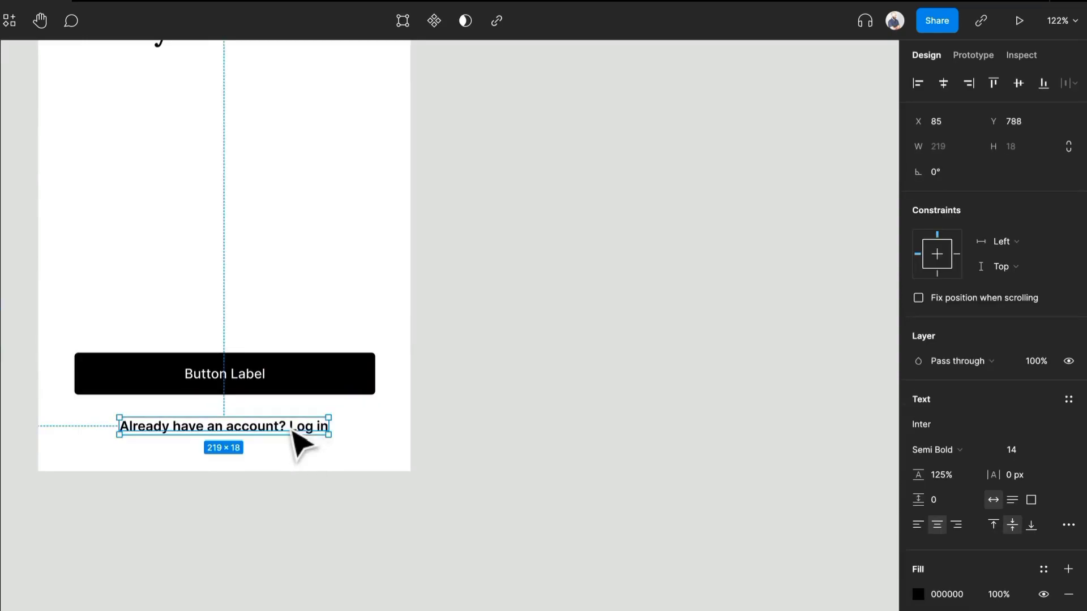
pyautogui.click(952, 450)
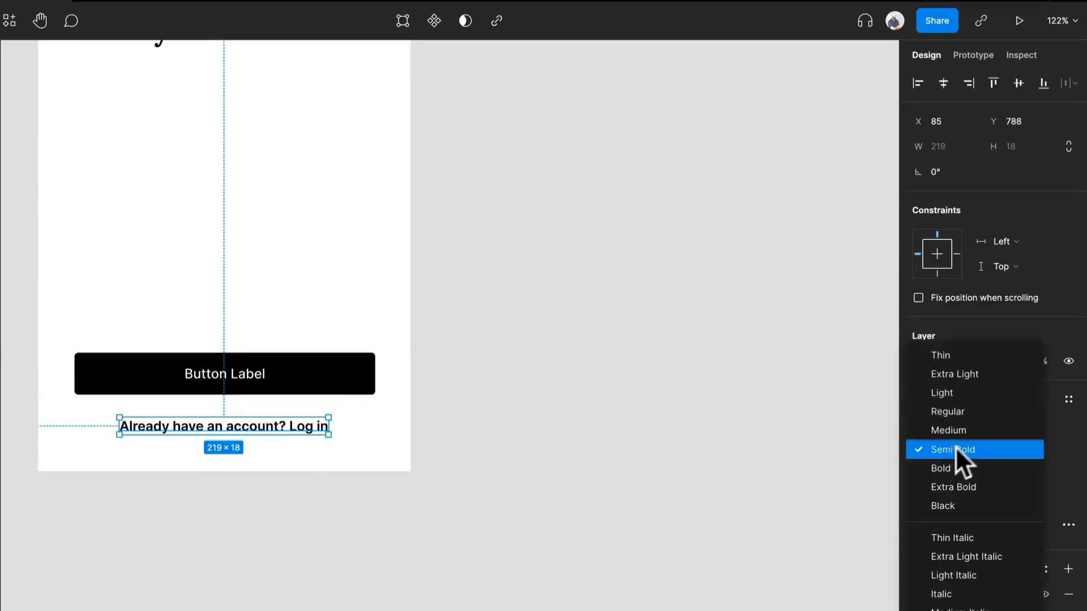
pyautogui.click(960, 408)
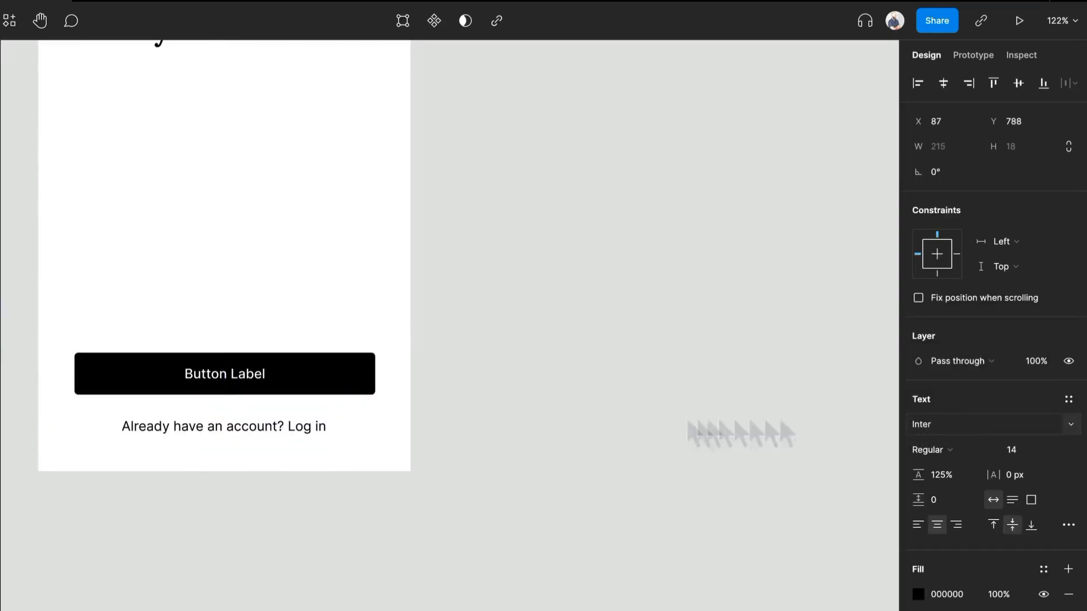
# Underline the words "Log in" in the account text and set their weight to Medium.
pyautogui.doubleClick(292, 428)
pyautogui.moveTo(289, 427); pyautogui.dragTo(321, 429)
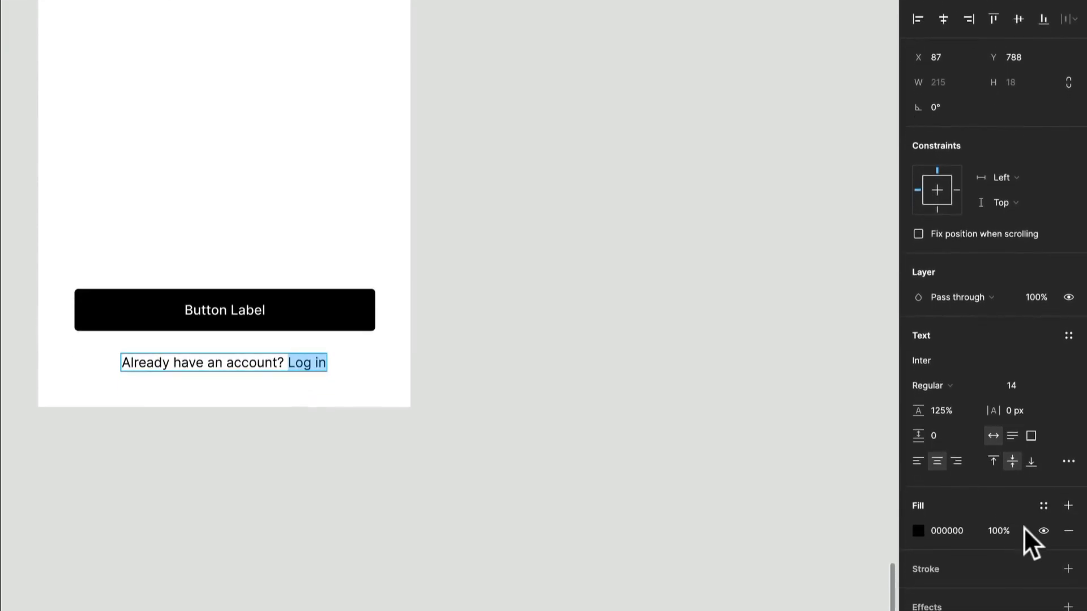
pyautogui.click(1070, 463)
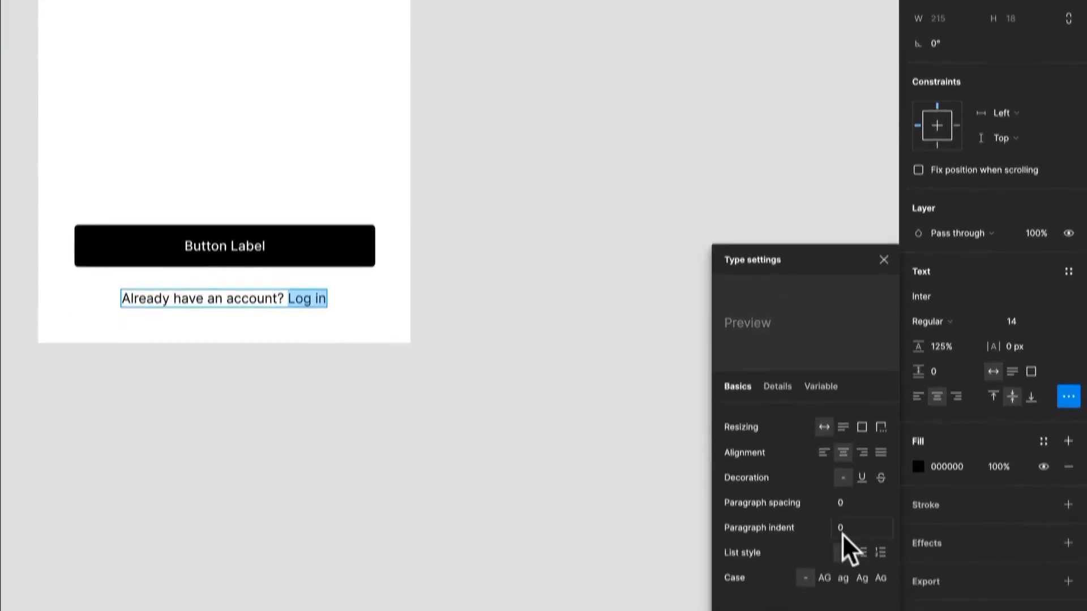
pyautogui.click(858, 427)
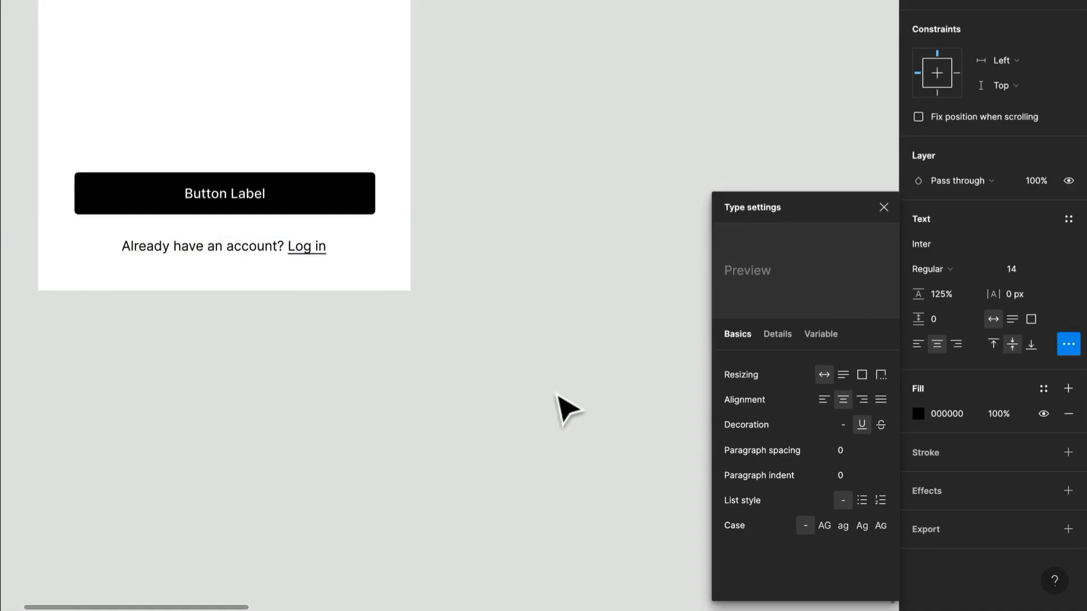
pyautogui.click(931, 270)
pyautogui.click(937, 287)
pyautogui.click(335, 383)
pyautogui.click(335, 383)
# Set the welcome heading's size to 40 and widen its box to 316 so it wraps onto three lines.
pyautogui.scroll(-3, 421, 287)
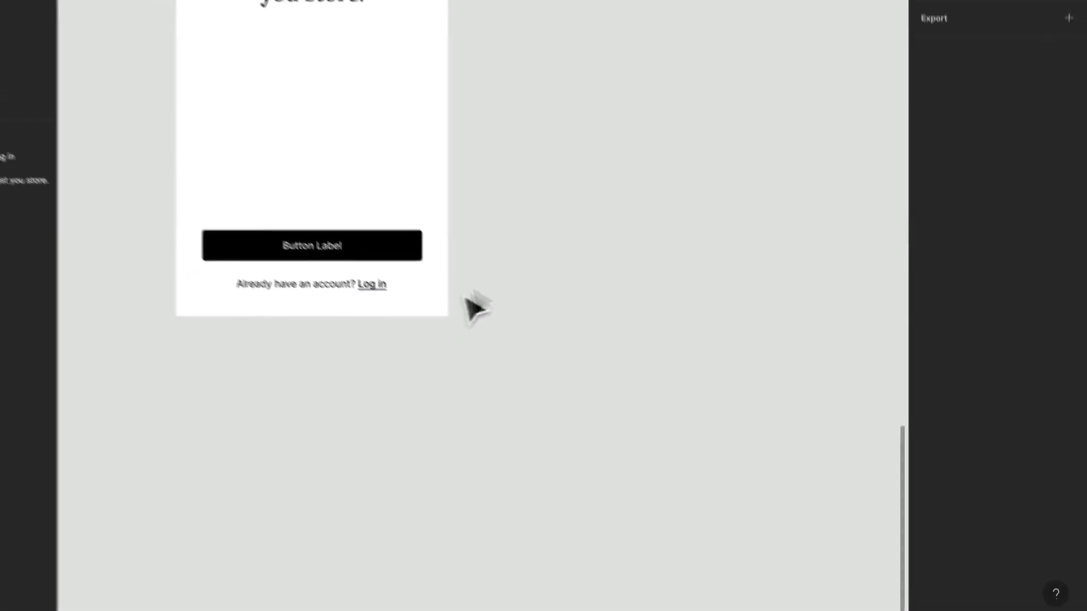
pyautogui.moveTo(581, 139); pyautogui.dragTo(553, 381)
pyautogui.scroll(-2, 553, 380)
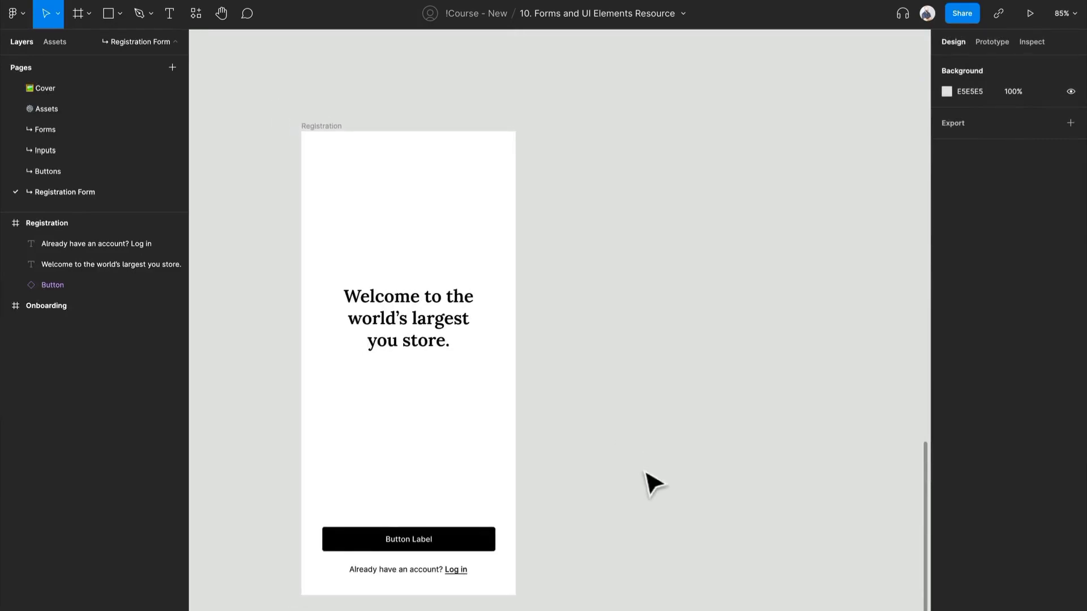
pyautogui.moveTo(651, 481); pyautogui.dragTo(538, 476)
pyautogui.scroll(-3, 541, 477)
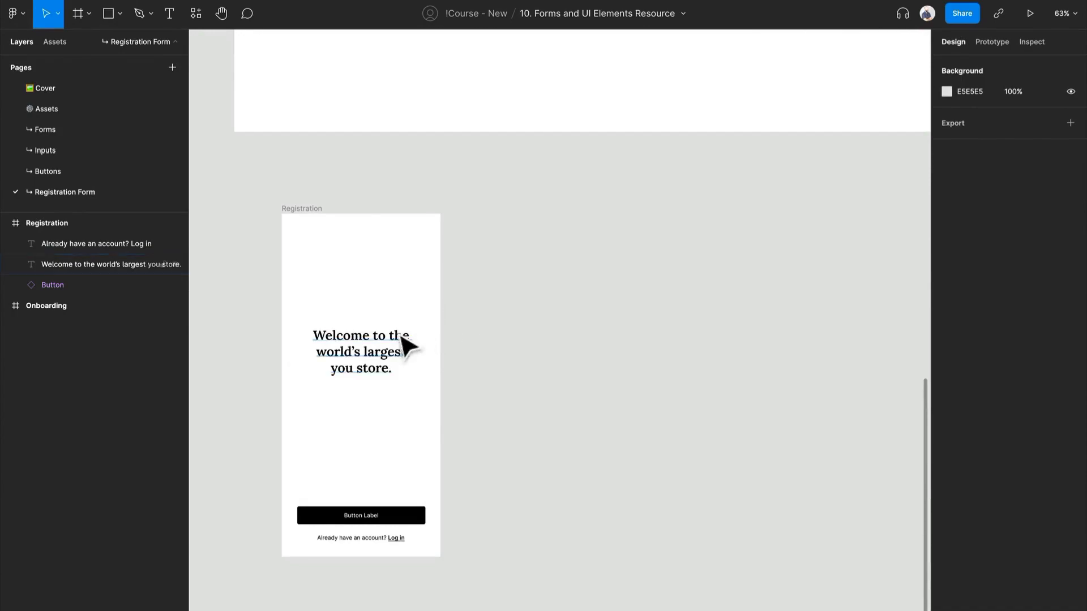
pyautogui.click(389, 359)
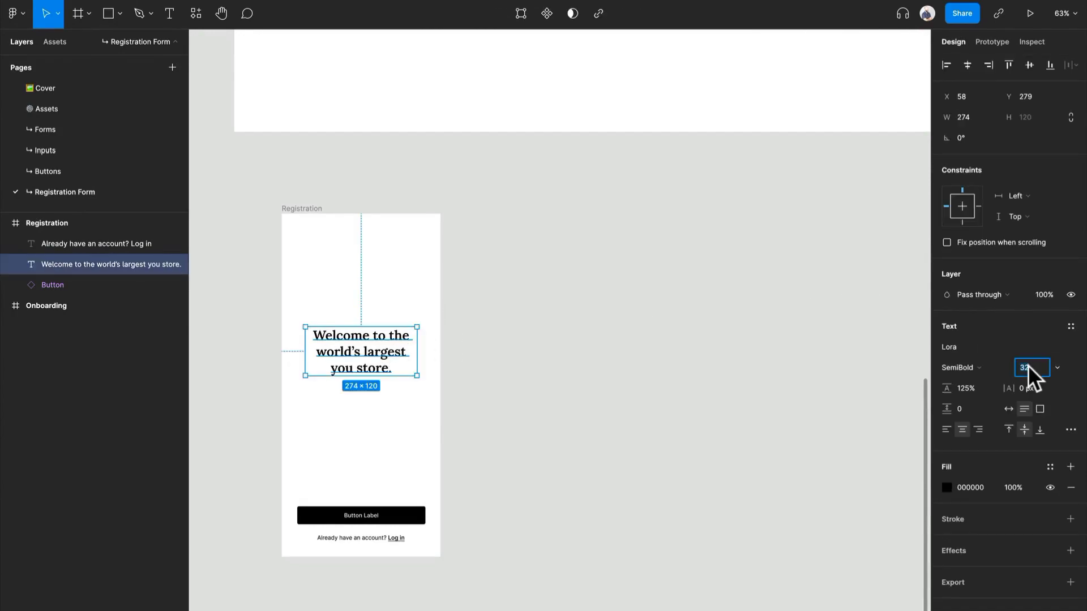
pyautogui.write('40')
pyautogui.press('Return')
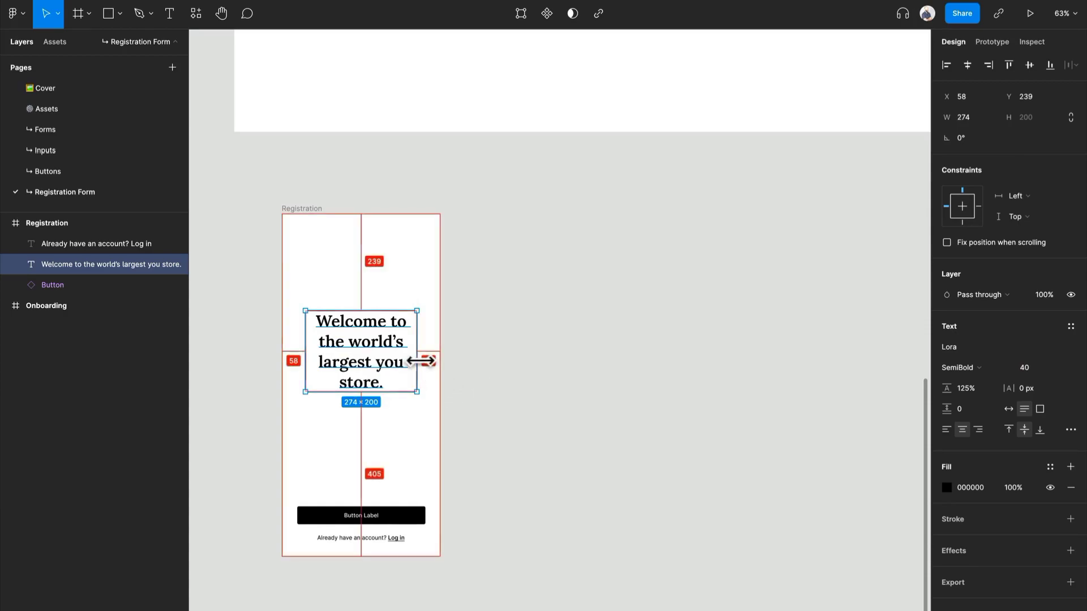
pyautogui.moveTo(423, 359); pyautogui.dragTo(428, 359)
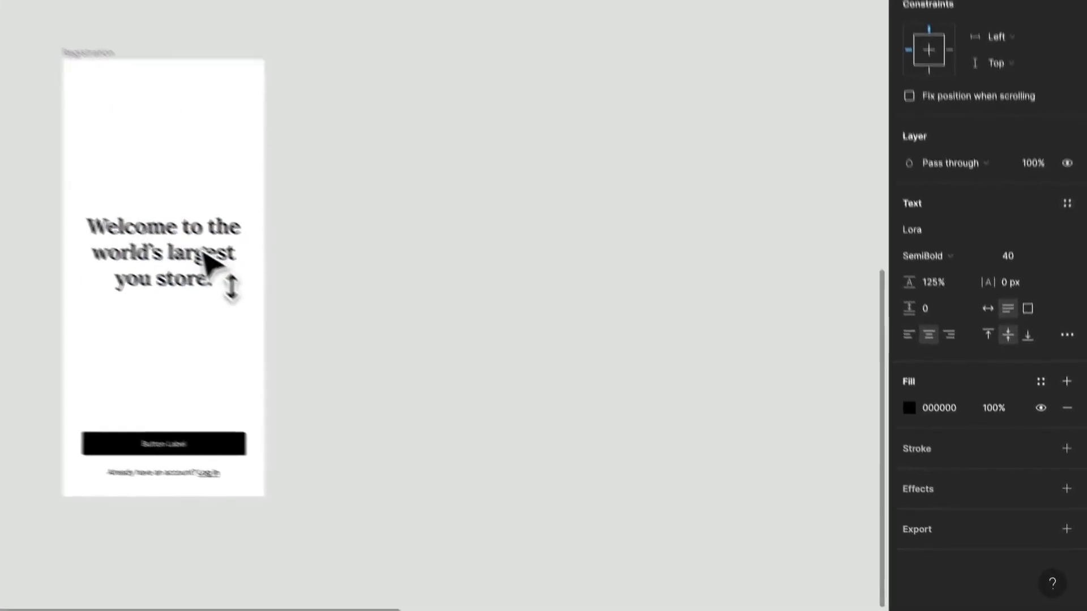
pyautogui.click(372, 240)
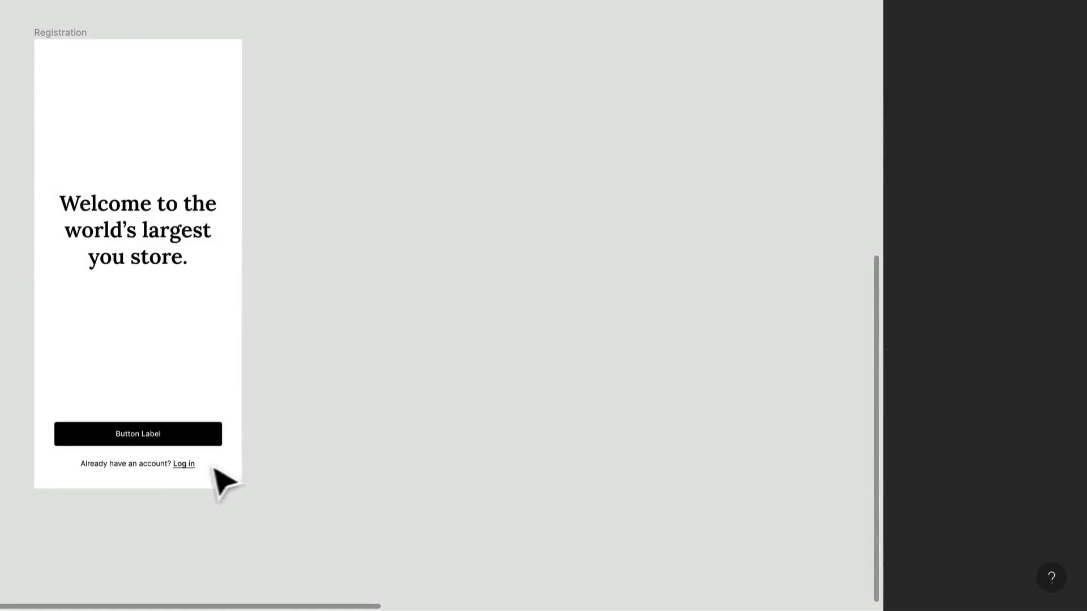
# Duplicate the Registration frame beside the original.
pyautogui.click(184, 465)
pyautogui.moveTo(68, 33); pyautogui.dragTo(309, 67)
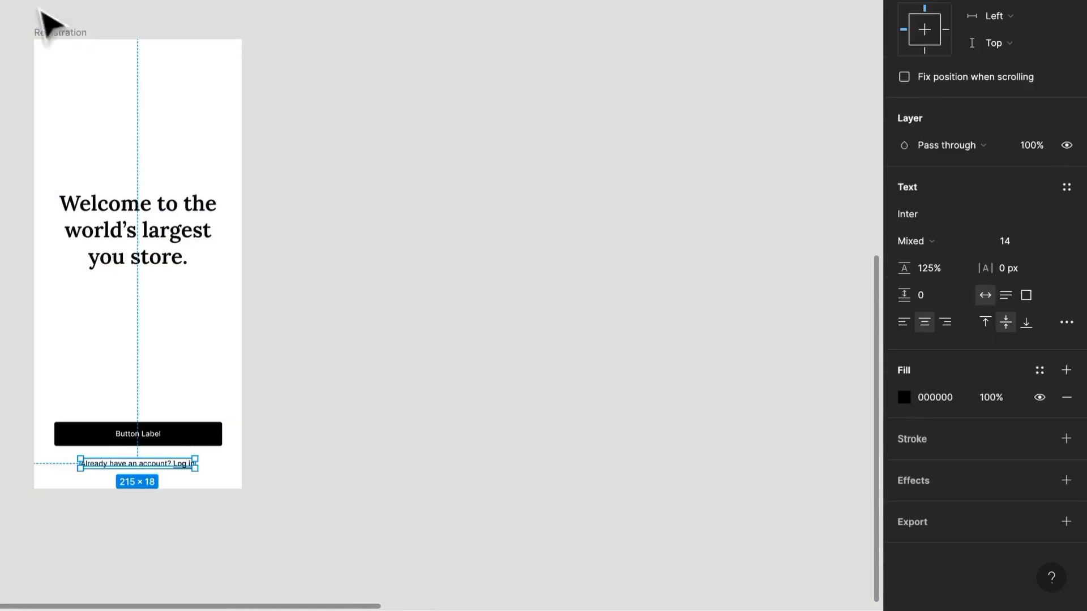
pyautogui.click(54, 32)
pyautogui.hotkey('ctrl', 'c')
pyautogui.hotkey('ctrl', 'v')
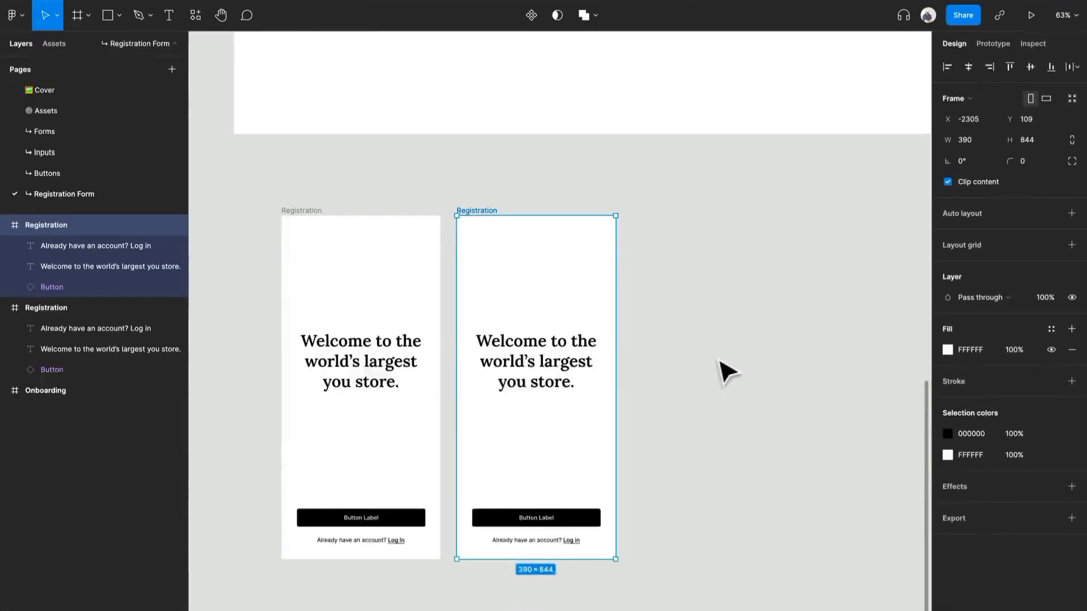
# Replace the heading in the duplicated Registration frame with "Create account".
pyautogui.scroll(3, 657, 294)
pyautogui.keyDown('ctrl'); pyautogui.scroll(-10, 658, 294); pyautogui.keyUp('ctrl')
pyautogui.scroll(3, 727, 371)
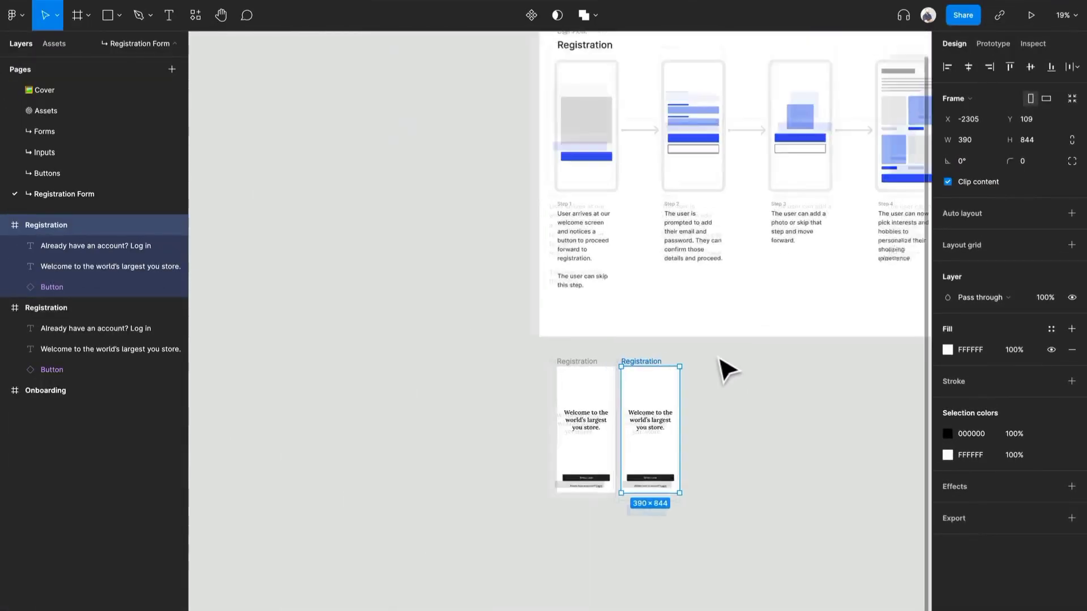
pyautogui.hscroll(3, 730, 381)
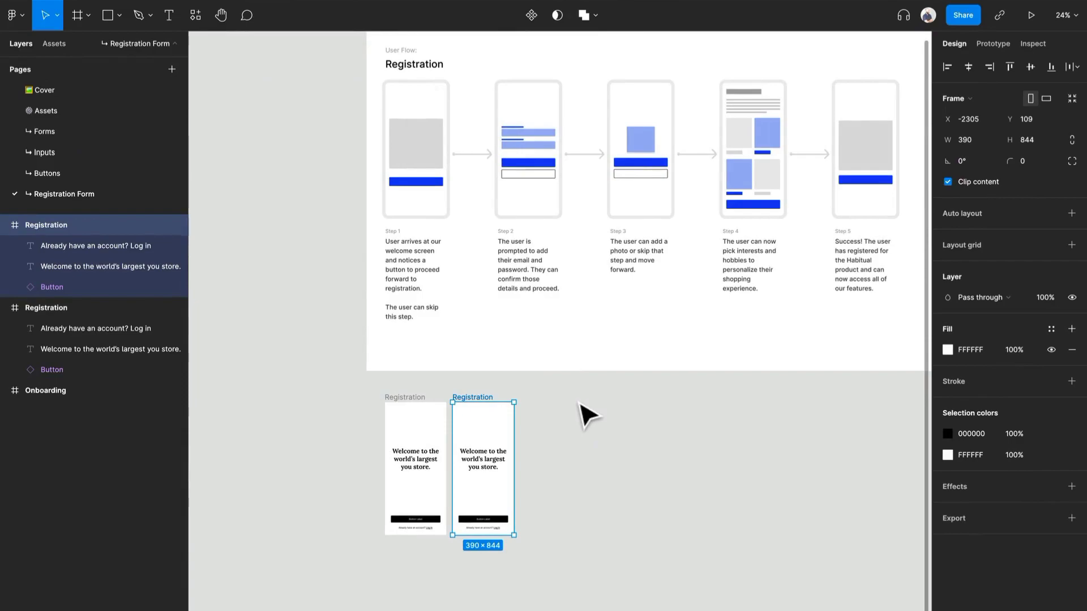
pyautogui.scroll(10, 553, 460)
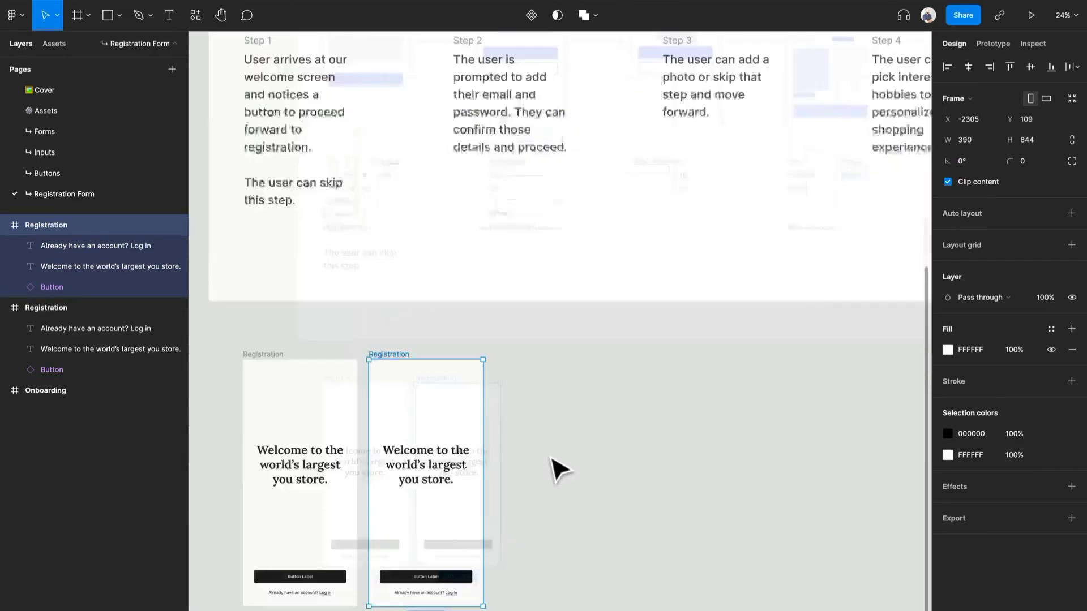
pyautogui.scroll(-2, 553, 460)
pyautogui.moveTo(498, 505); pyautogui.dragTo(646, 375)
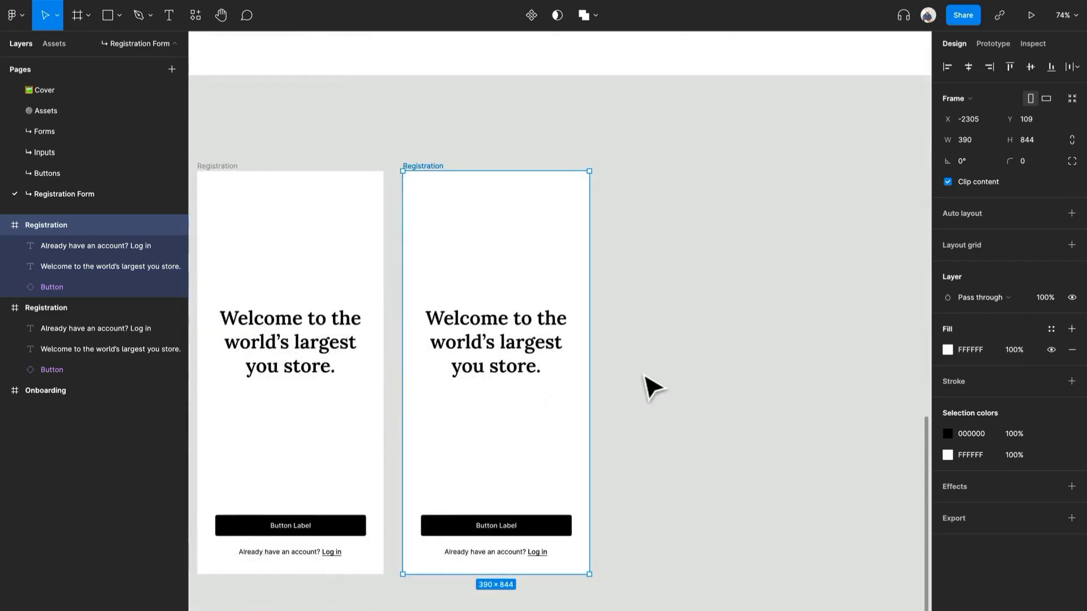
pyautogui.click(532, 352)
pyautogui.press('Return')
pyautogui.write('Create')
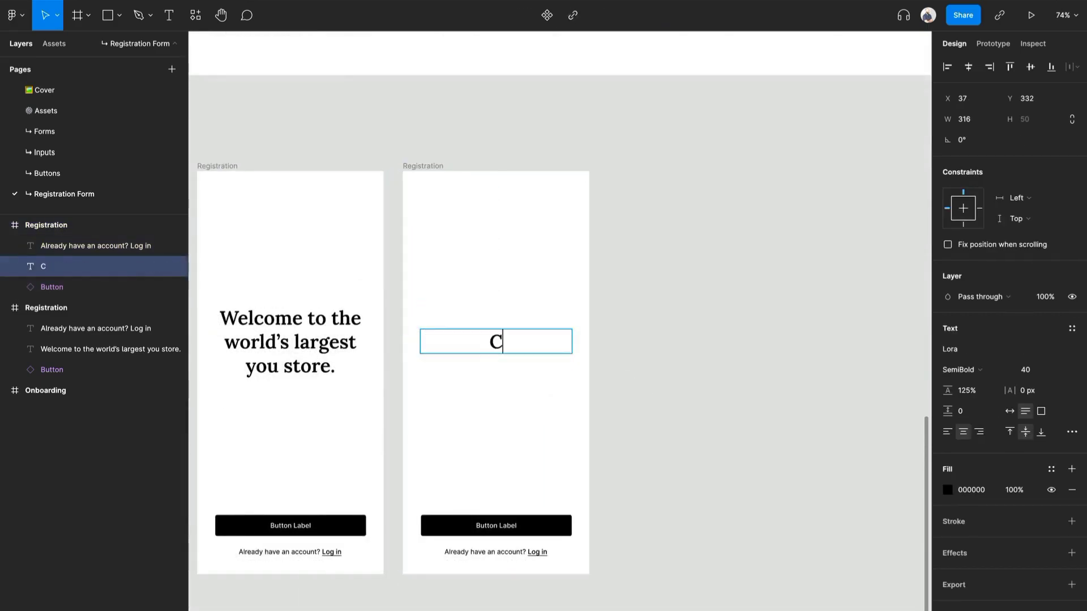
pyautogui.write(' account')
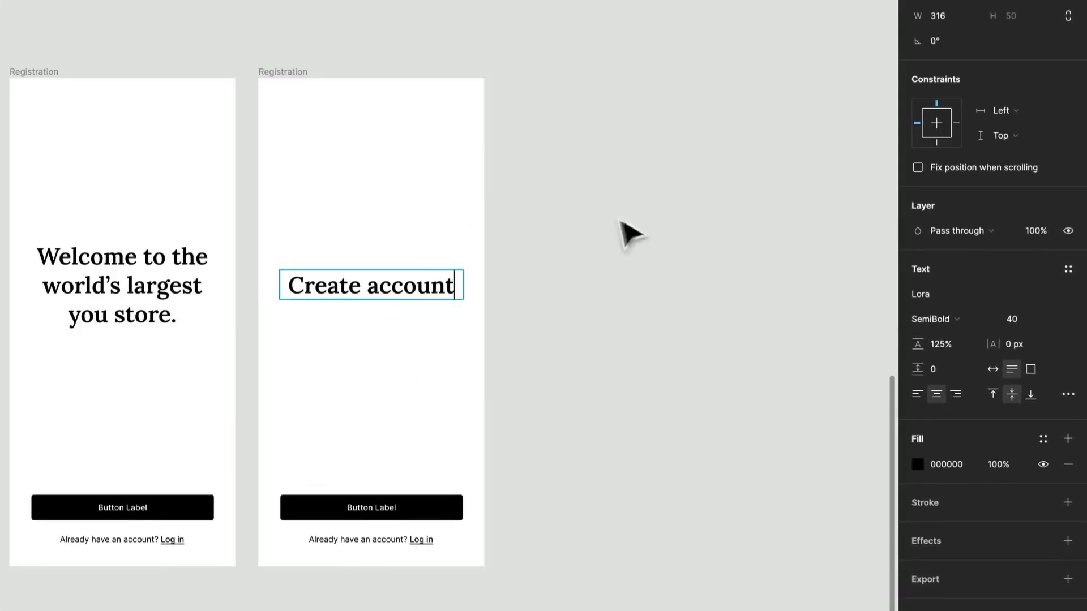
pyautogui.press('Escape')
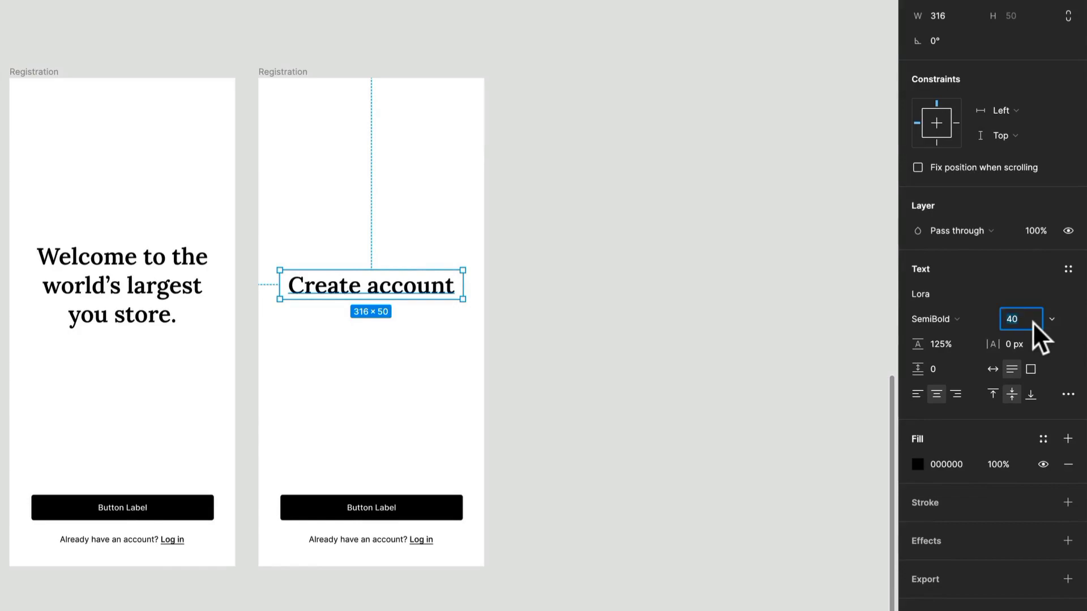
# Set the "Create account" heading's size to 32 and move it up to Y 181.
pyautogui.write('32')
pyautogui.press('Return')
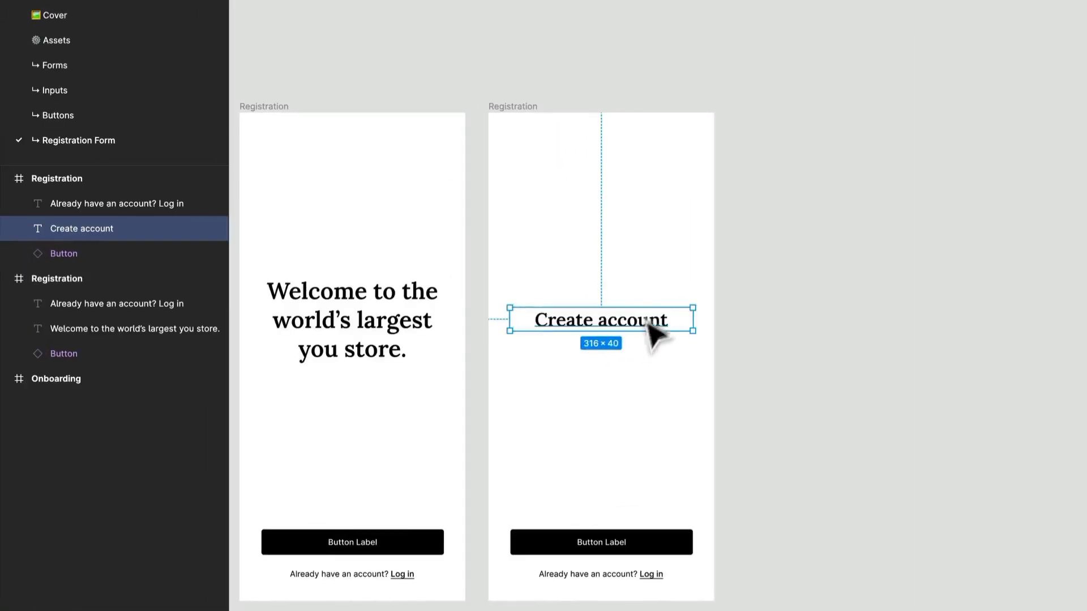
pyautogui.moveTo(654, 334); pyautogui.dragTo(675, 244)
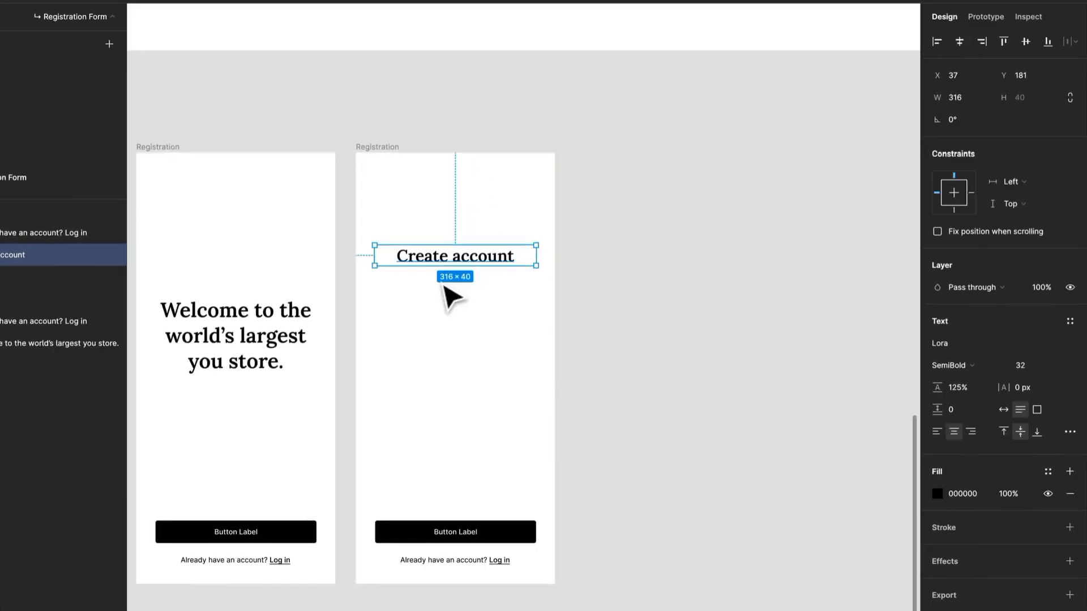
# Copy the account text to just below the "Create account" heading and change it to "Find the things that you love!".
pyautogui.moveTo(456, 561); pyautogui.dragTo(459, 387)
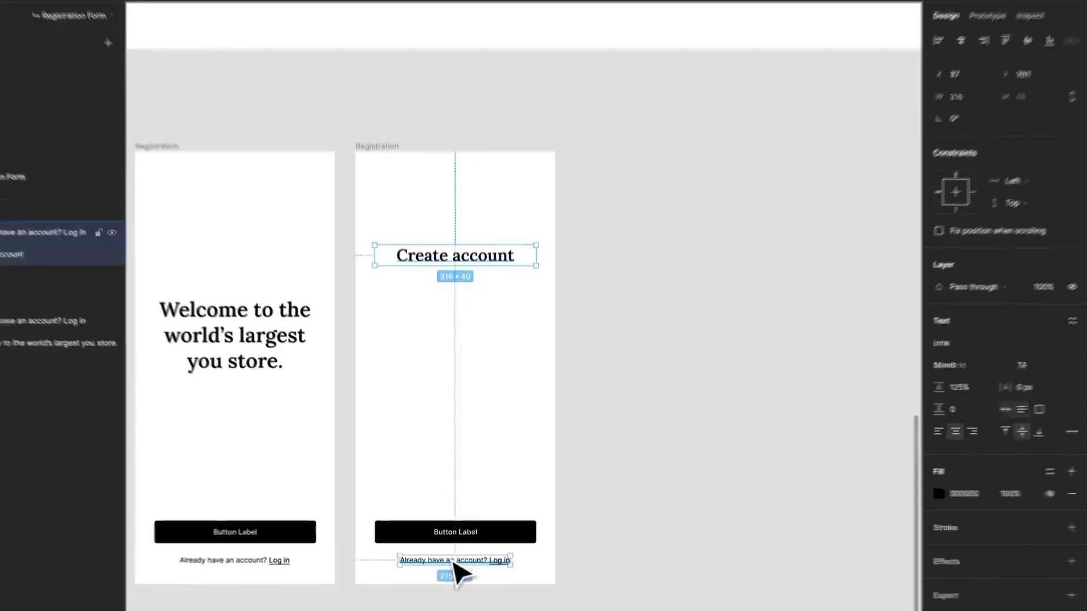
pyautogui.moveTo(456, 337); pyautogui.dragTo(470, 190)
pyautogui.doubleClick(470, 187)
pyautogui.write('Find the things that you love!')
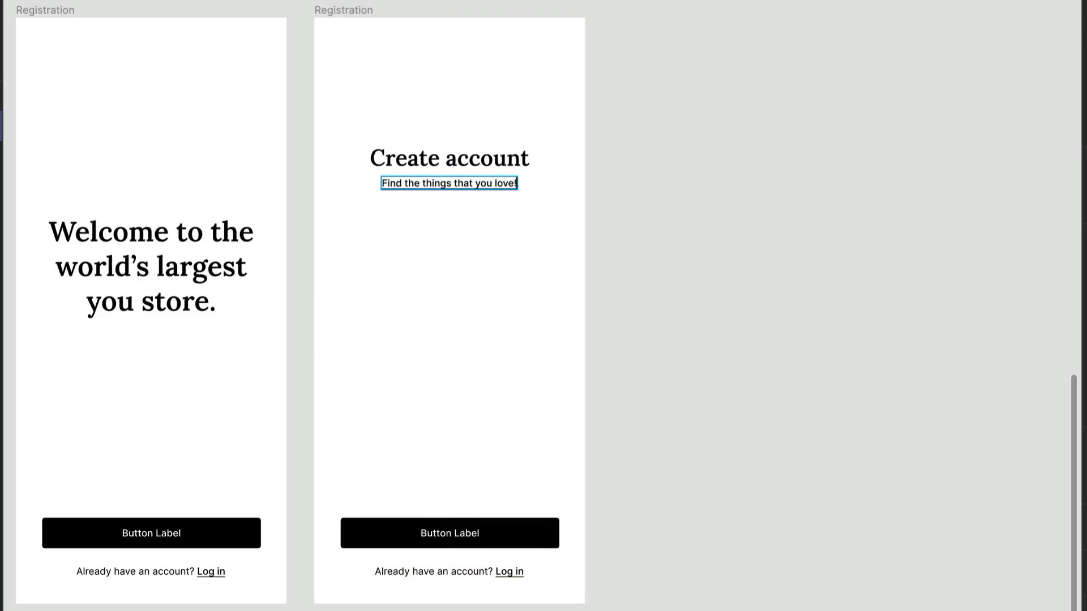
pyautogui.press('Escape')
pyautogui.click(770, 263)
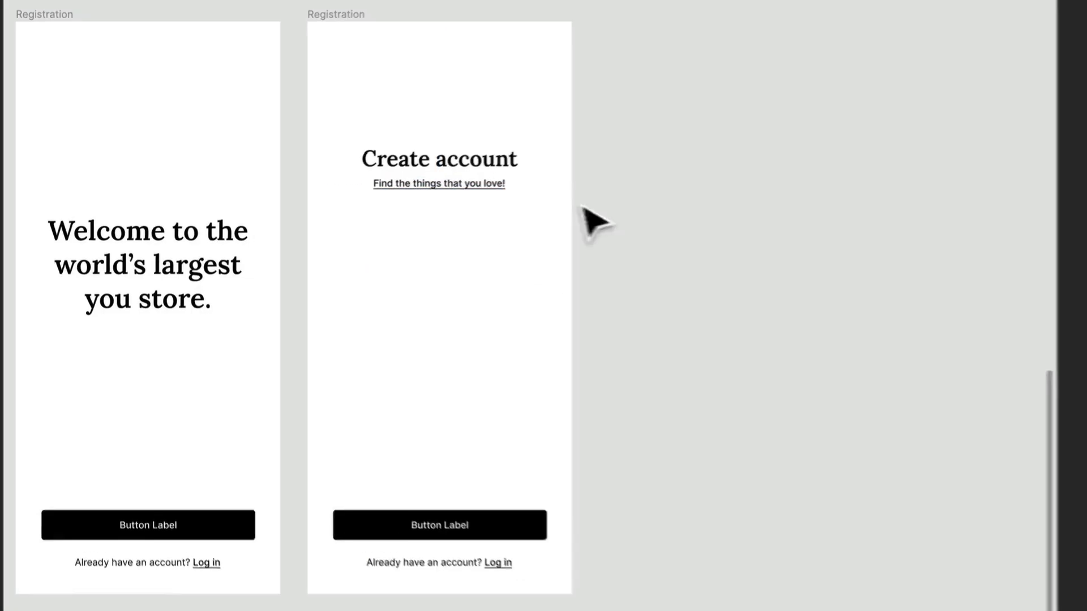
# Remove the underline from the "Find the things that you love!" text and set its fill opacity to 75%.
pyautogui.click(498, 184)
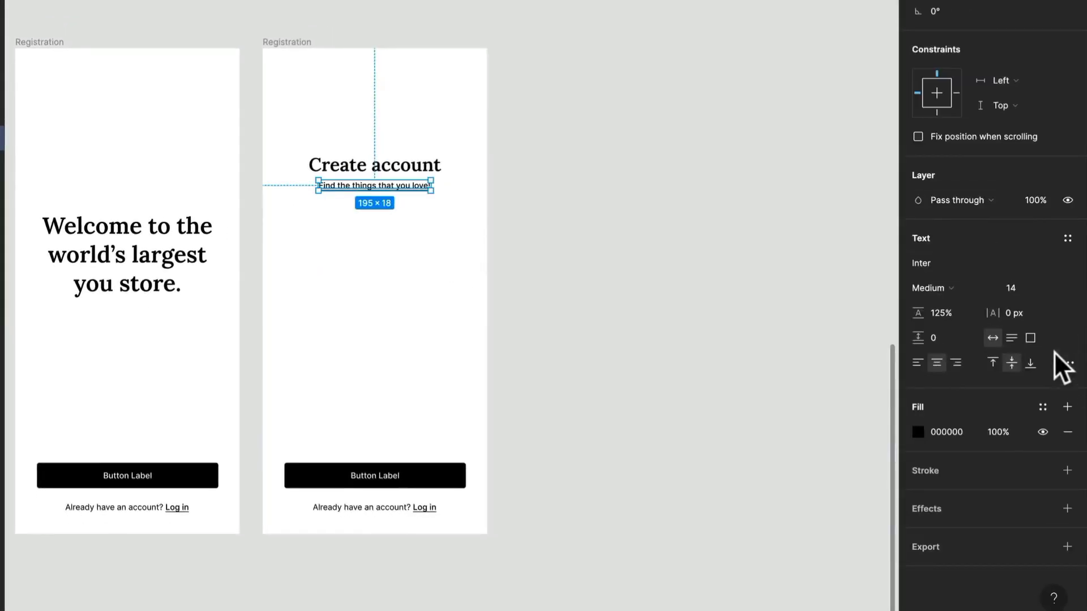
pyautogui.click(1066, 363)
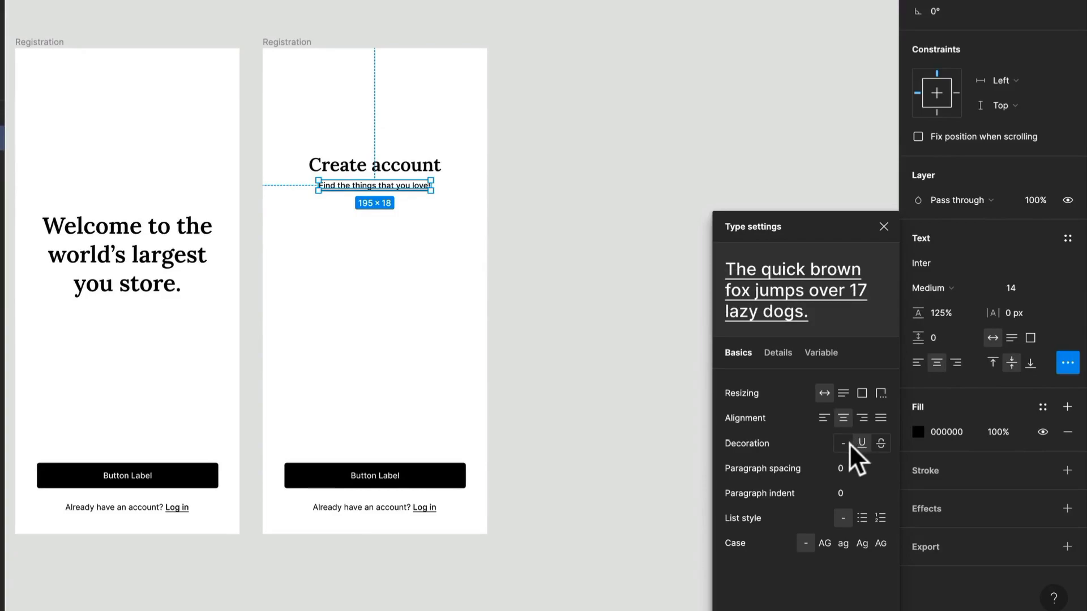
pyautogui.click(668, 323)
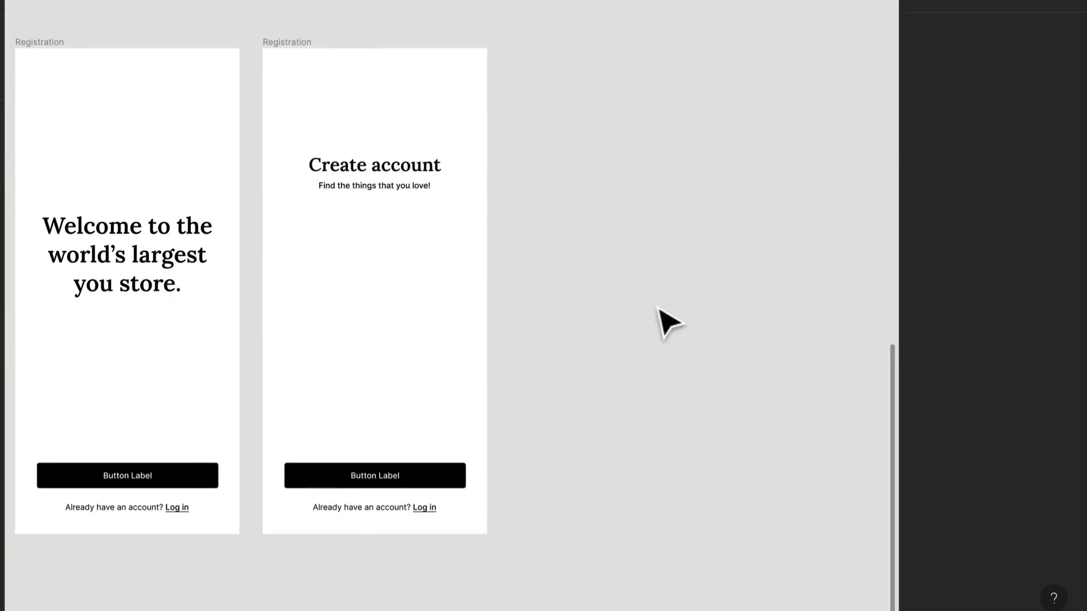
pyautogui.click(338, 188)
pyautogui.click(993, 428)
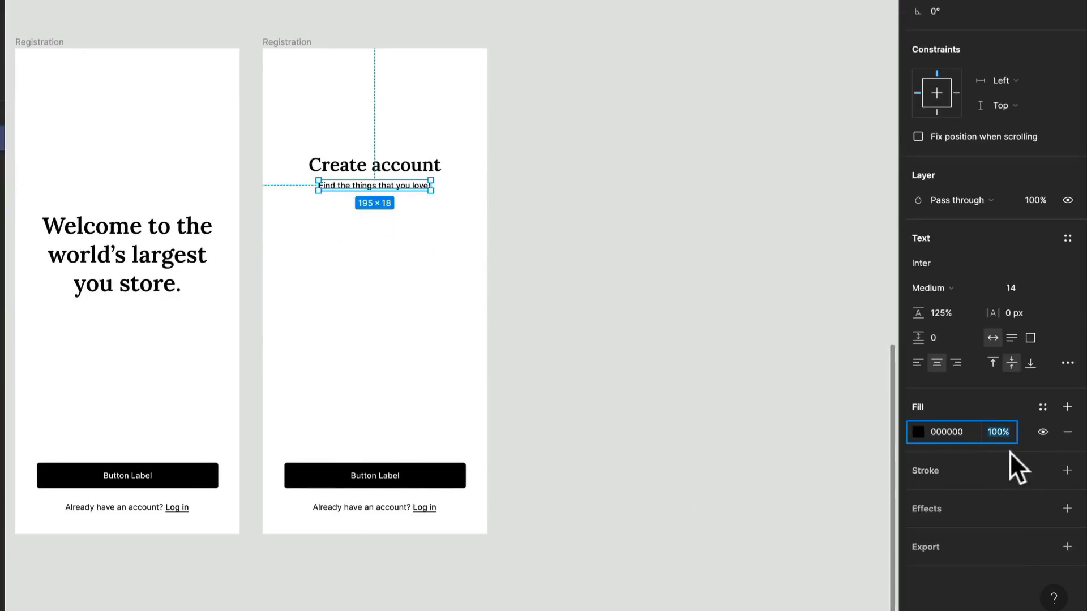
pyautogui.write('75')
pyautogui.press('Return')
pyautogui.click(598, 200)
pyautogui.scroll(5, 332, 187)
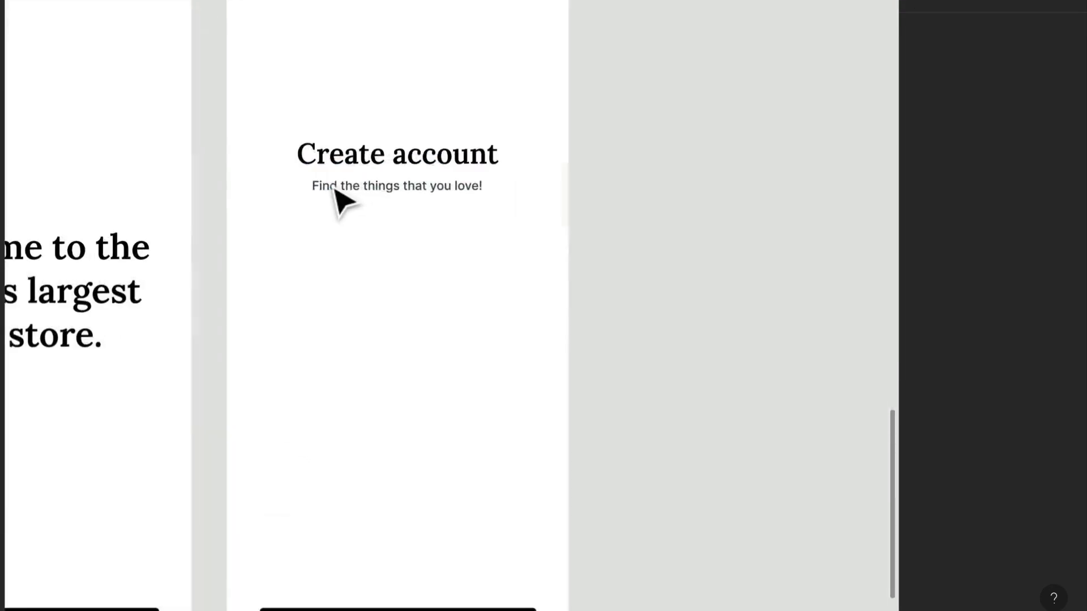
pyautogui.scroll(-5, 480, 211)
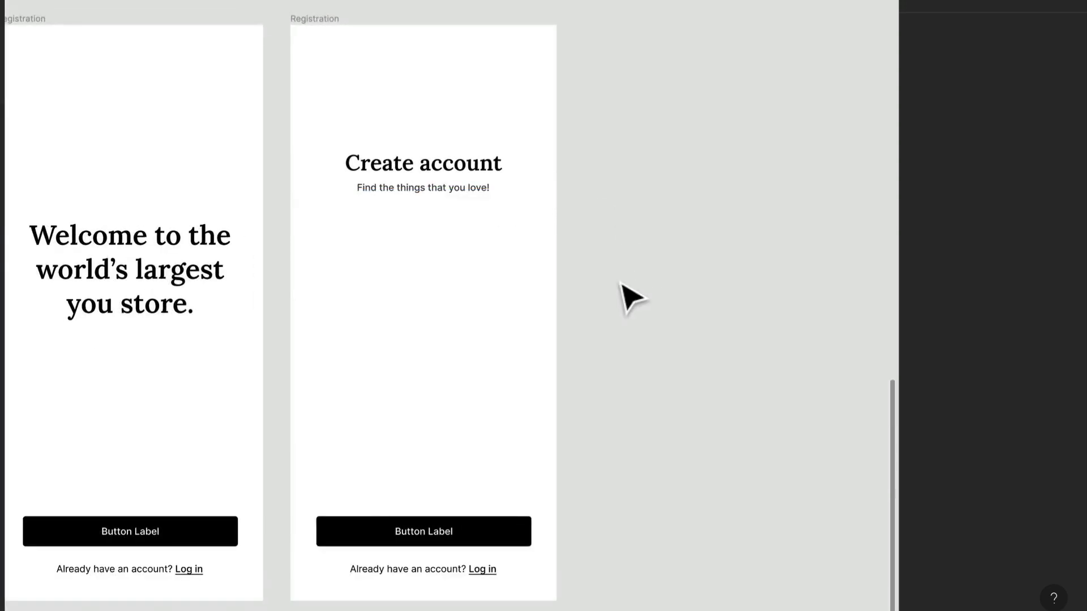
pyautogui.click(455, 191)
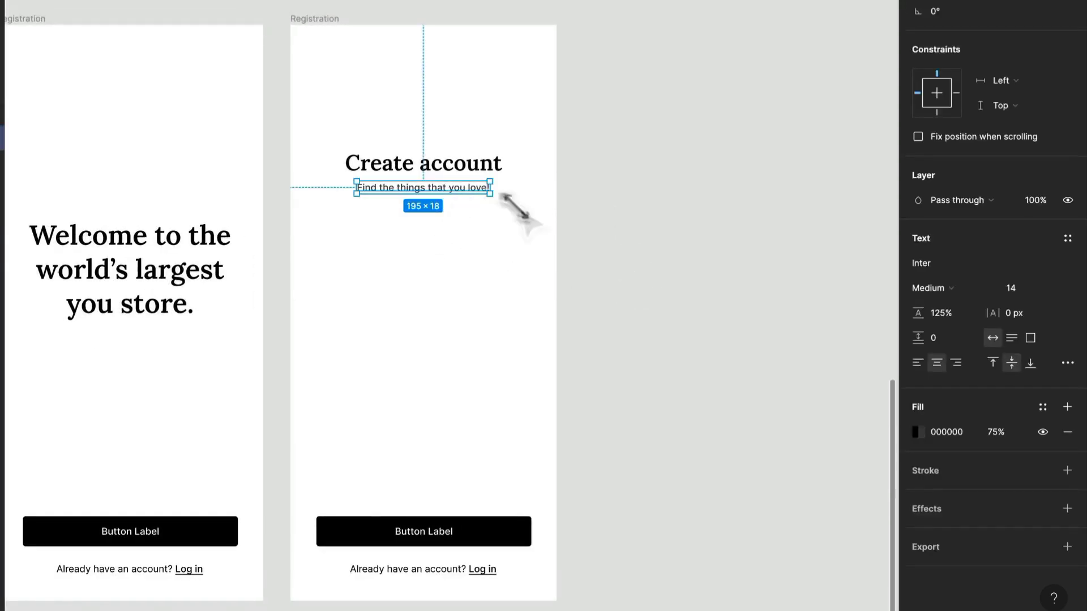
pyautogui.click(682, 363)
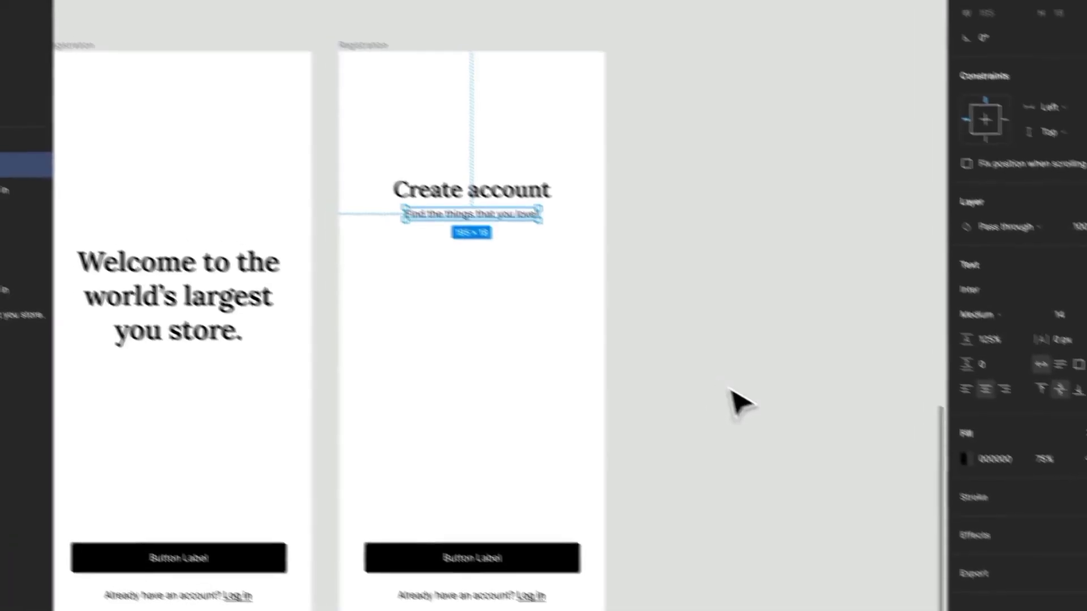
pyautogui.click(76, 22)
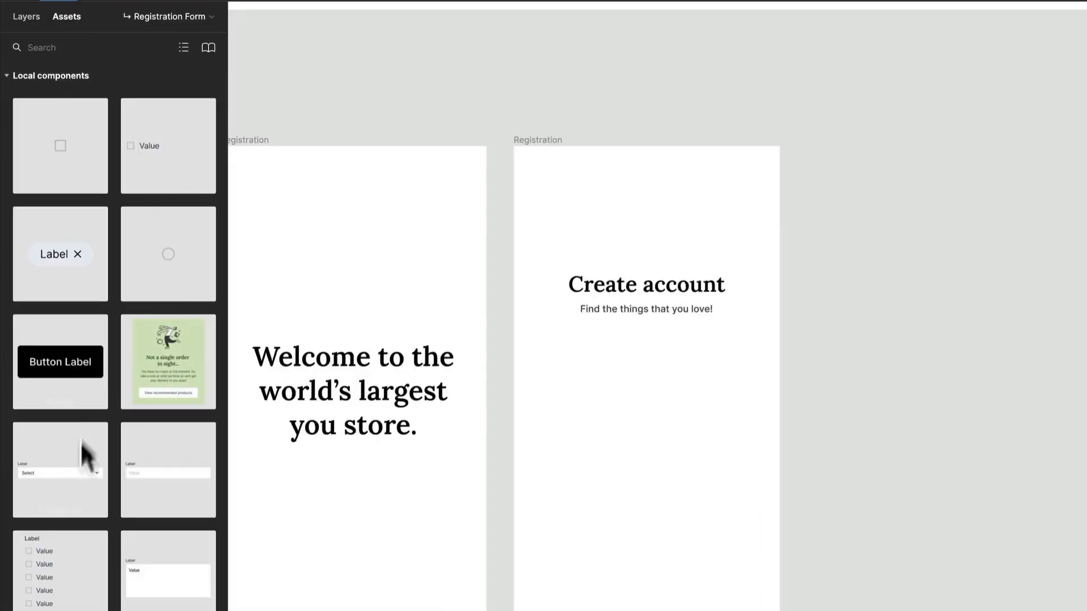
pyautogui.moveTo(151, 476); pyautogui.dragTo(659, 417)
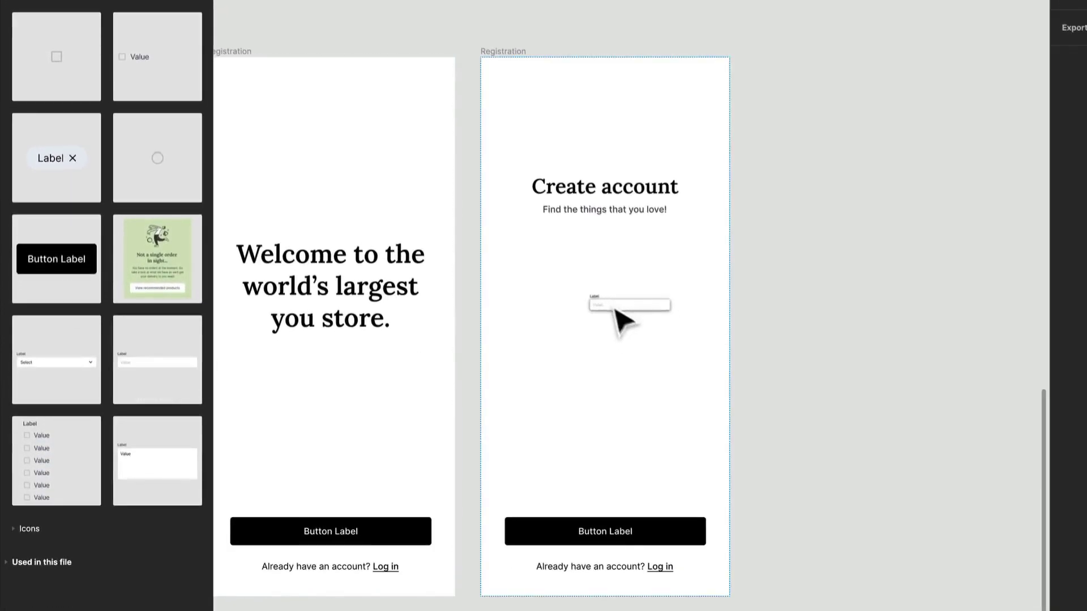
pyautogui.moveTo(614, 309); pyautogui.dragTo(591, 274)
pyautogui.hotkey('ctrl', 'z')
pyautogui.hotkey('ctrl', 'z')
# Copy the black button to below the "Find the things that you love!" text and set the copy's type to Secondary.
pyautogui.click(659, 538)
pyautogui.moveTo(667, 537); pyautogui.dragTo(667, 263)
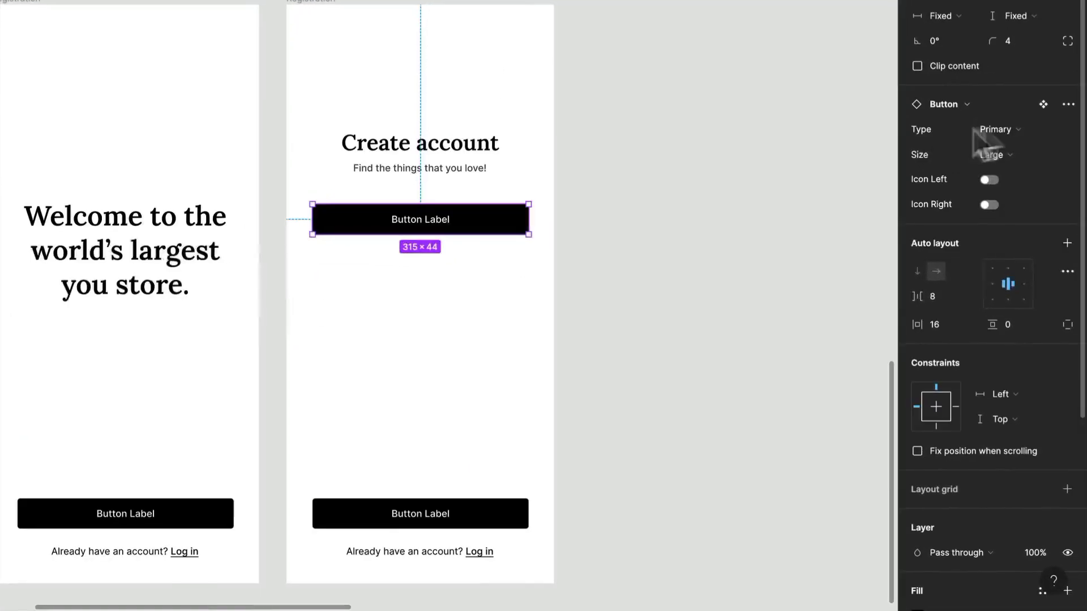
pyautogui.click(1011, 129)
pyautogui.click(1020, 109)
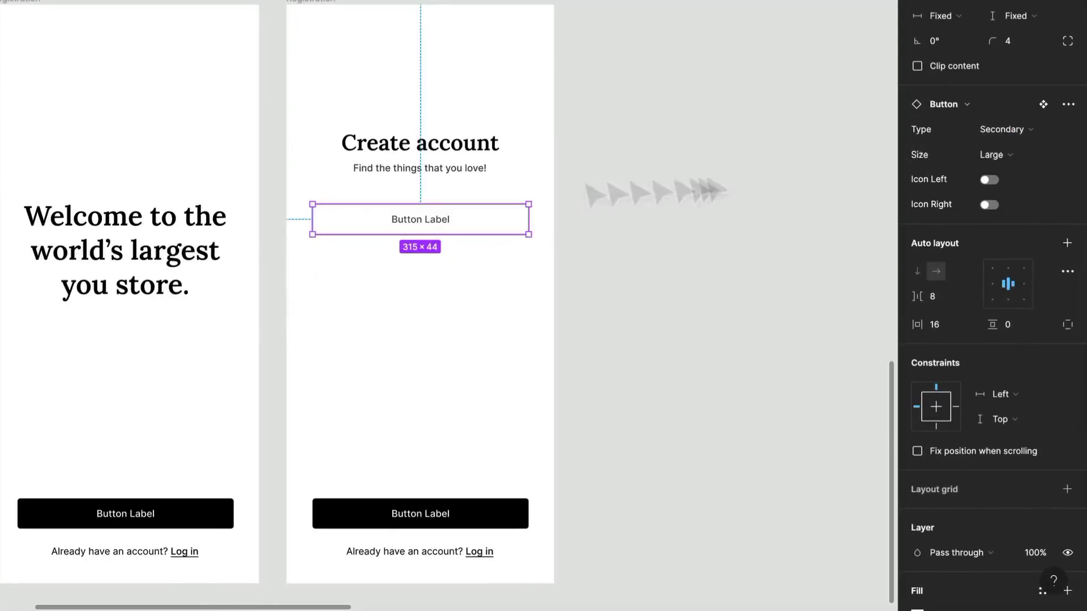
# Change the secondary button's label to "Sign up with Google".
pyautogui.doubleClick(444, 224)
pyautogui.doubleClick(447, 224)
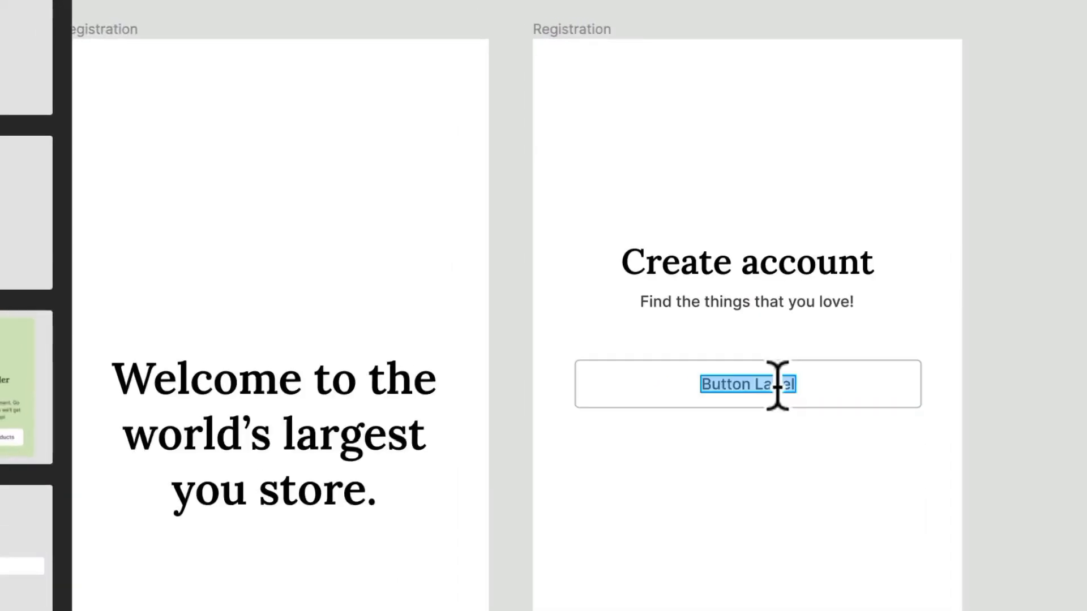
pyautogui.write('Sign up')
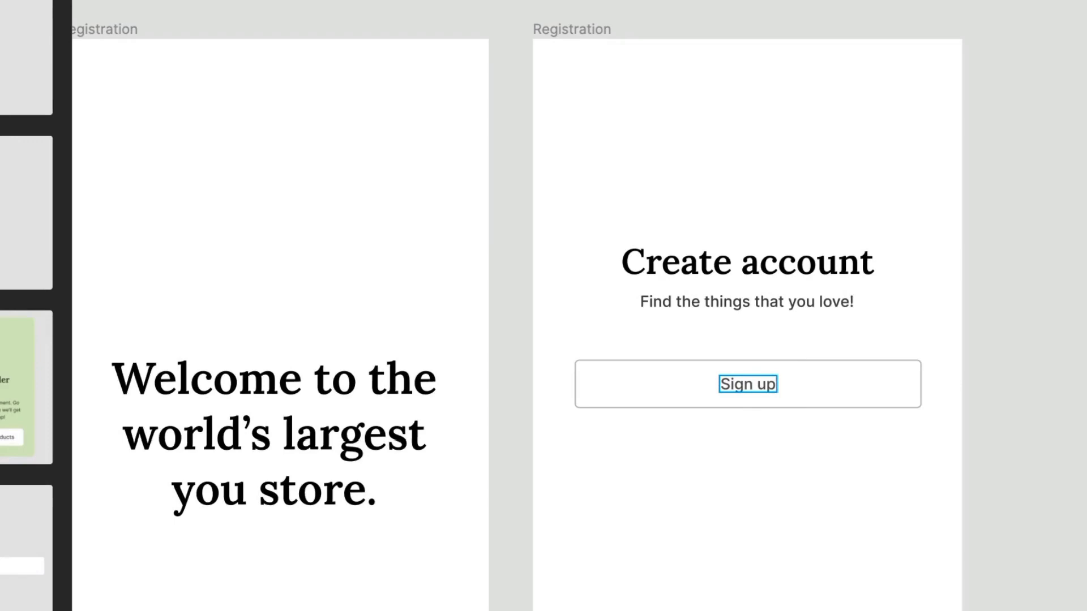
pyautogui.write(' with Google')
pyautogui.press('Escape')
pyautogui.click(866, 398)
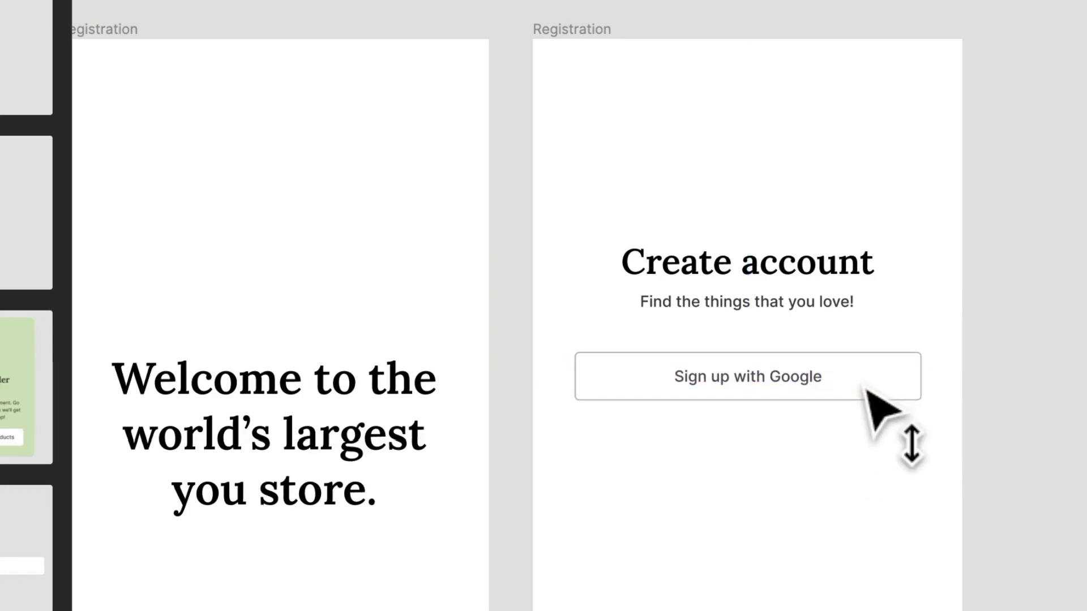
pyautogui.moveTo(864, 388); pyautogui.dragTo(864, 392)
pyautogui.click(815, 495)
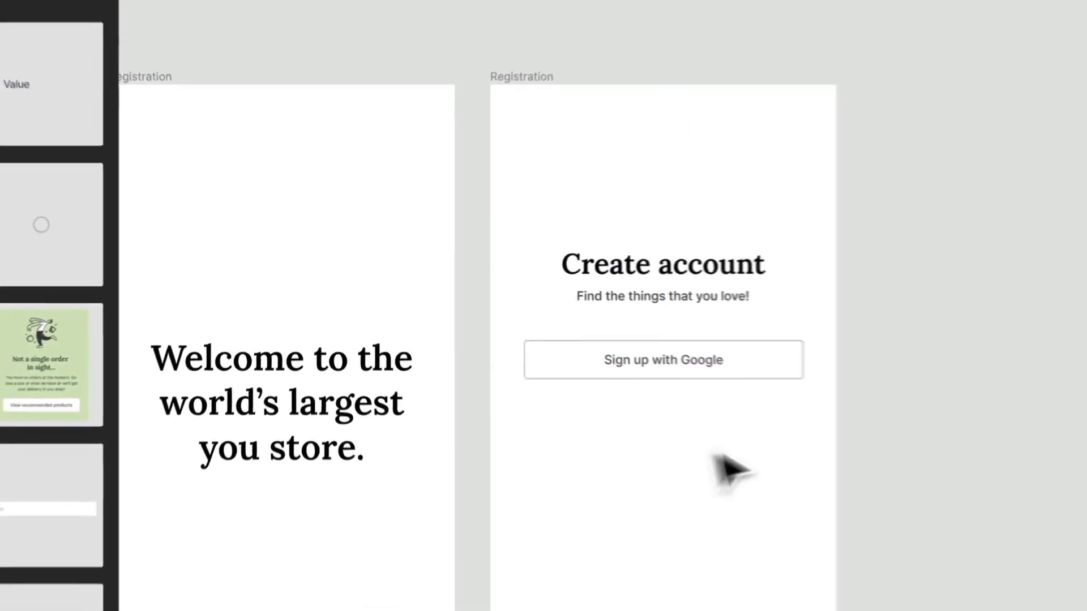
# Draw a short horizontal line about 99 px long below the "Sign up with Google" button, near its left end.
pyautogui.scroll(5, 553, 427)
pyautogui.moveTo(686, 435); pyautogui.dragTo(661, 350)
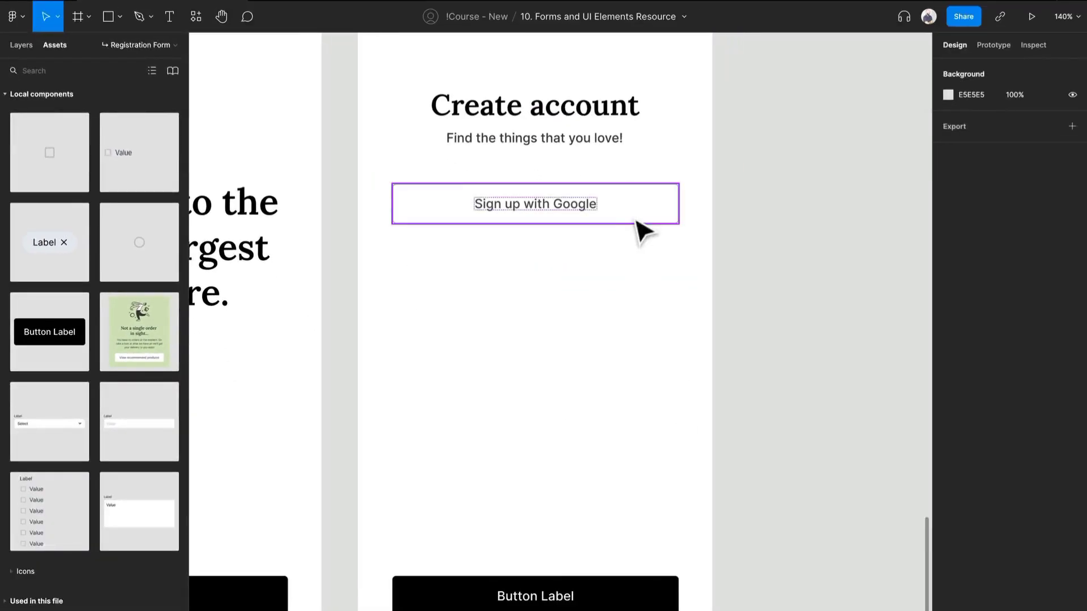
pyautogui.press('l')
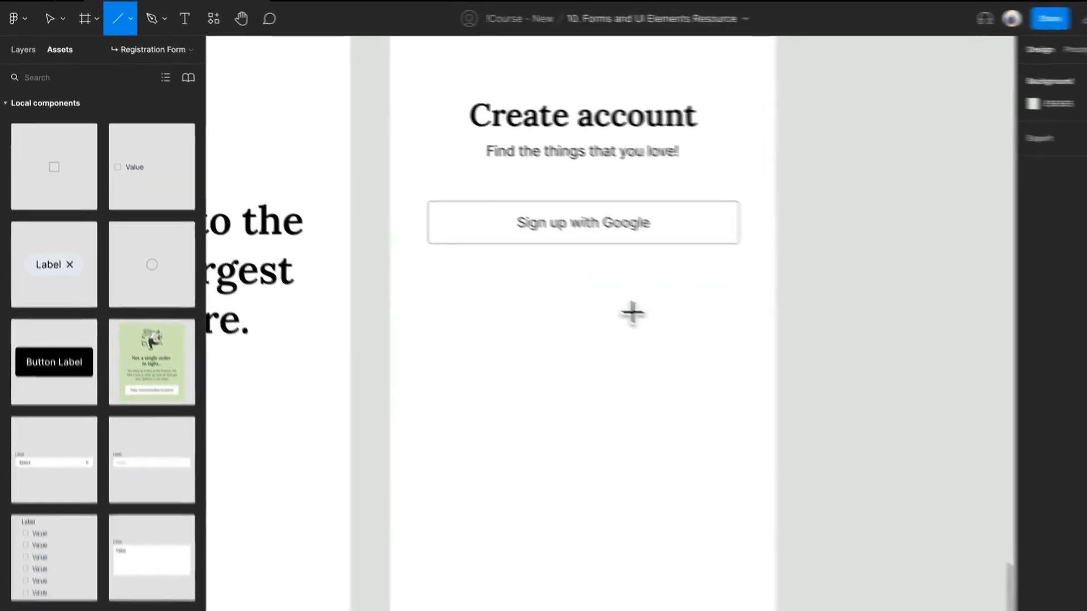
pyautogui.moveTo(396, 255); pyautogui.dragTo(455, 254)
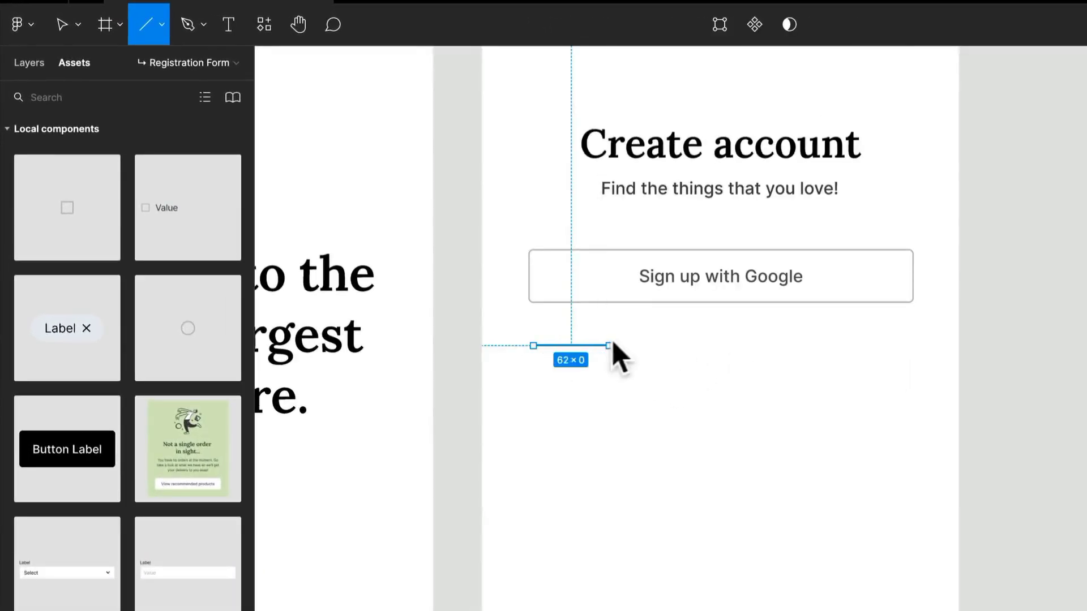
pyautogui.moveTo(616, 354)
pyautogui.mouseDown()
pyautogui.moveTo(668, 355)
pyautogui.moveTo(654, 345)
pyautogui.mouseUp()
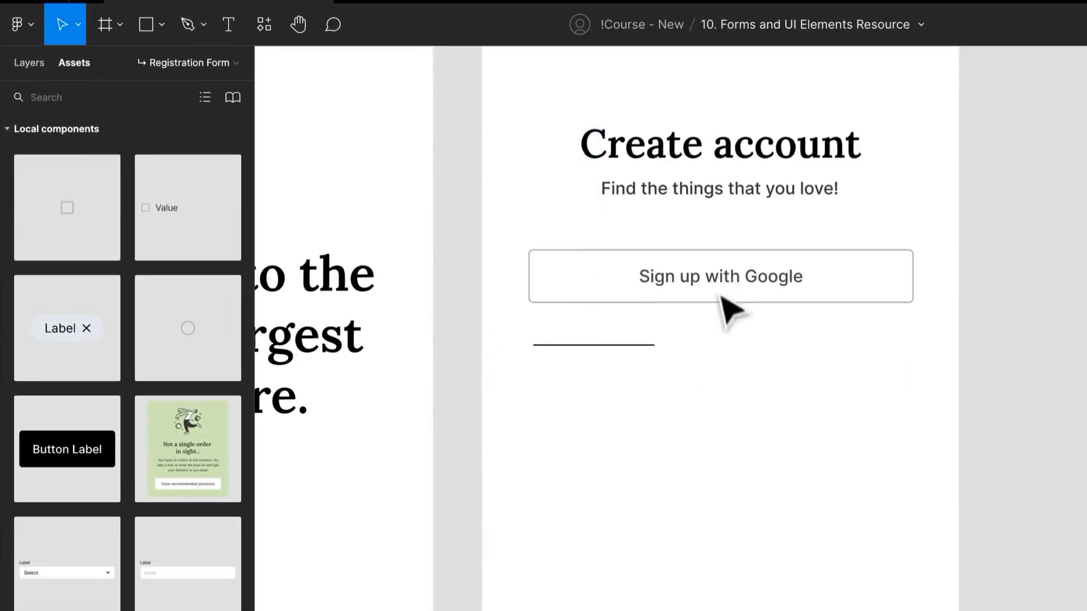
# Copy the "Find the things that you love!" text down to the line's level and change it to "or Sign up with Email".
pyautogui.click(757, 187)
pyautogui.moveTo(757, 187); pyautogui.dragTo(788, 351)
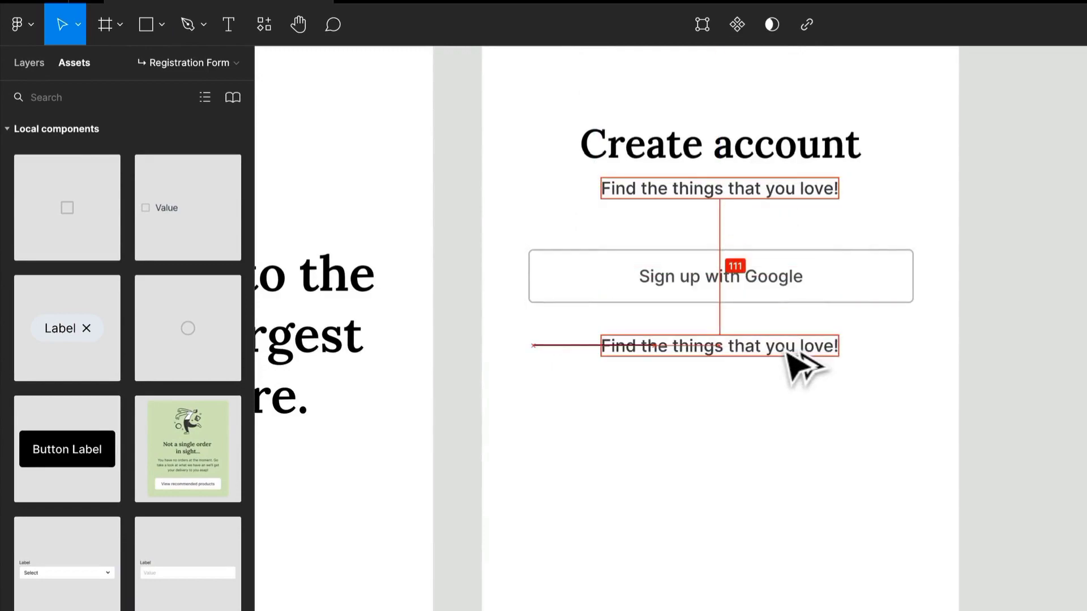
pyautogui.doubleClick(747, 347)
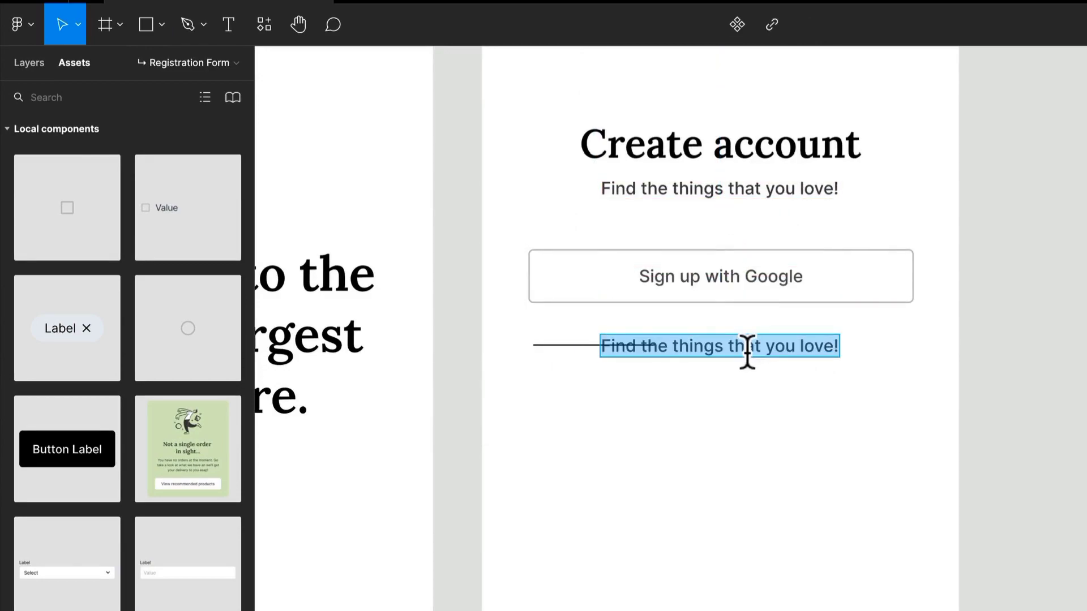
pyautogui.write('or Sign up with Email')
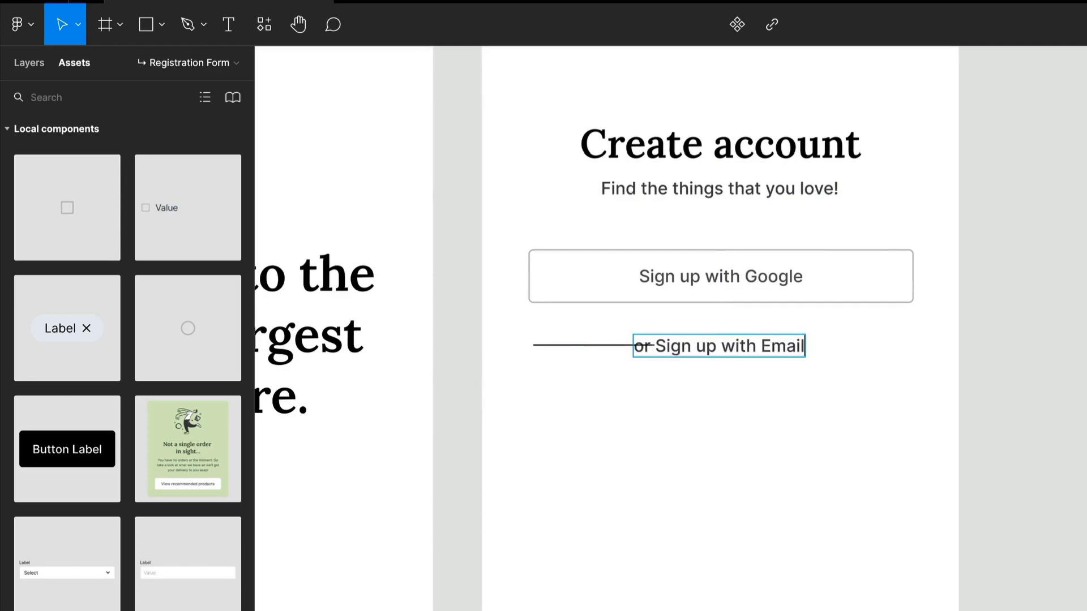
pyautogui.press('Escape')
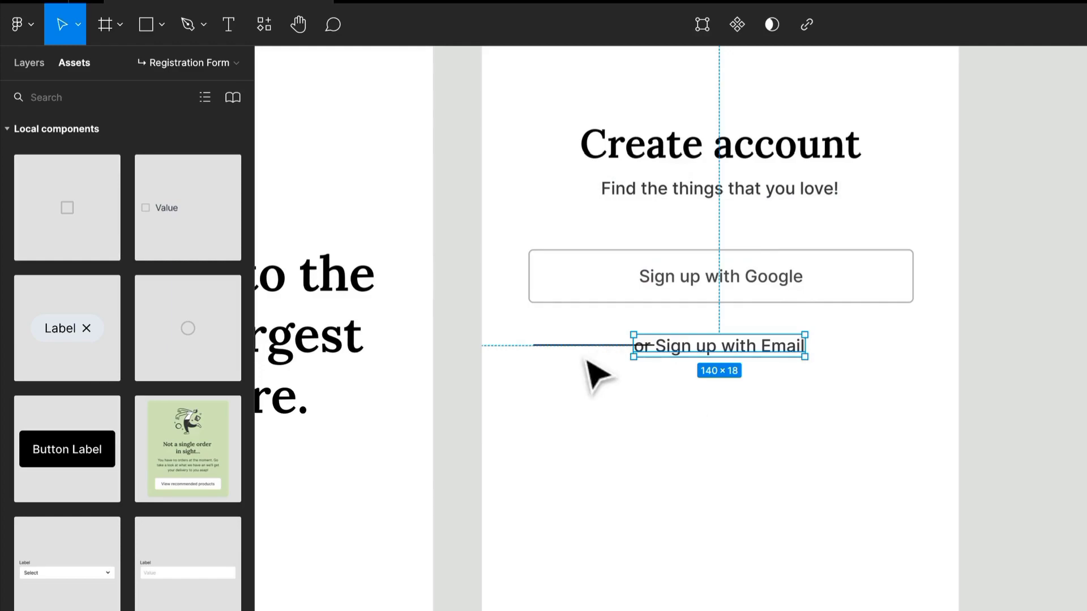
# Copy the line to the other side of the "or Sign up with Email" text, and fade the divider to 10% stroke and 25% fill opacity.
pyautogui.moveTo(586, 346); pyautogui.dragTo(871, 355)
pyautogui.moveTo(866, 429); pyautogui.dragTo(611, 338)
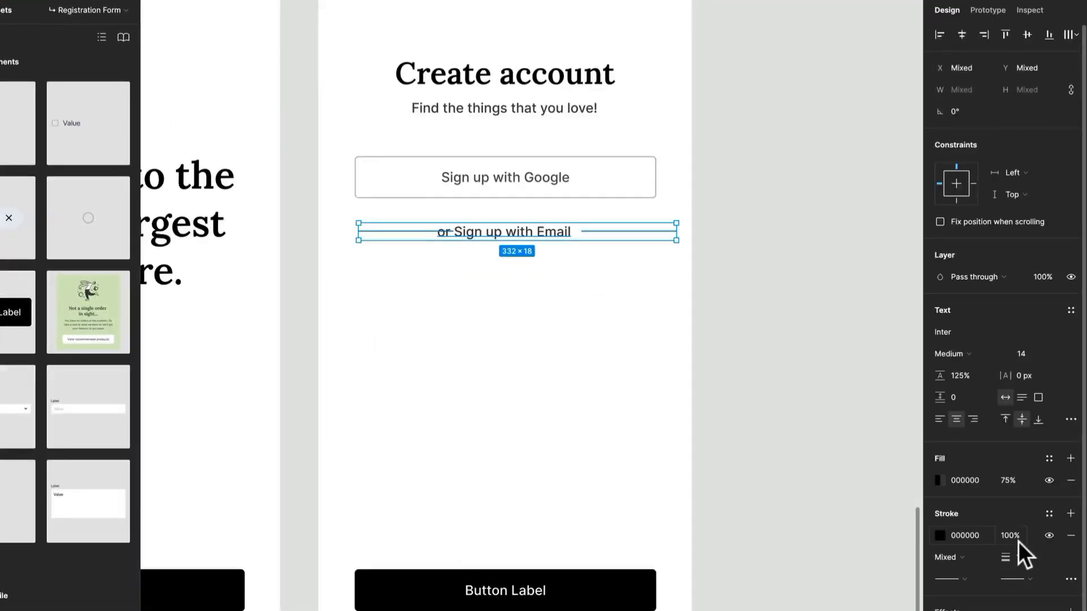
pyautogui.click(1014, 536)
pyautogui.write('10')
pyautogui.press('Return')
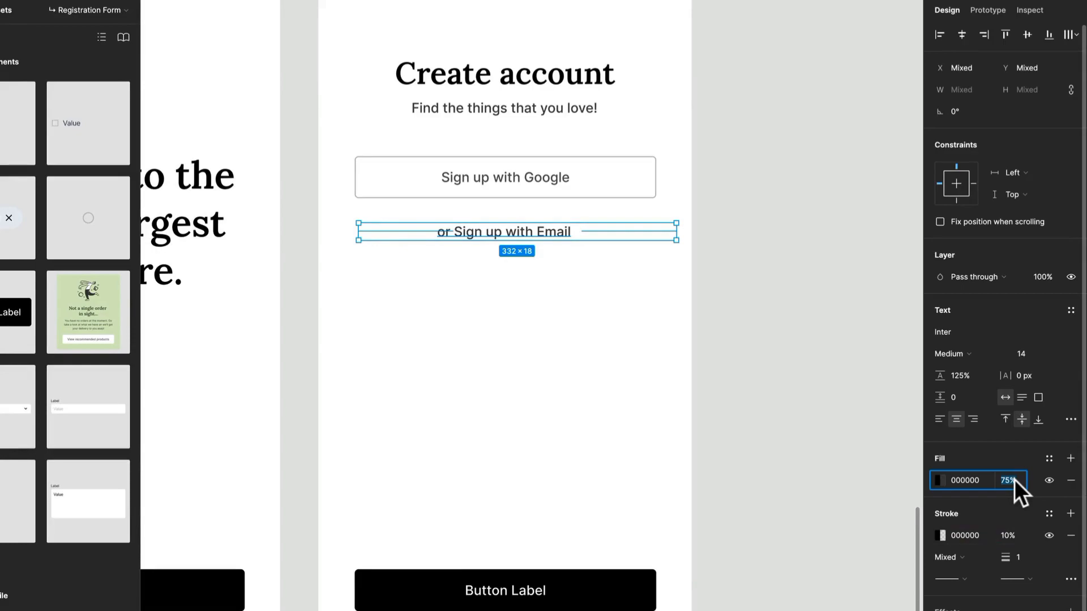
pyautogui.write('25')
pyautogui.press('Return')
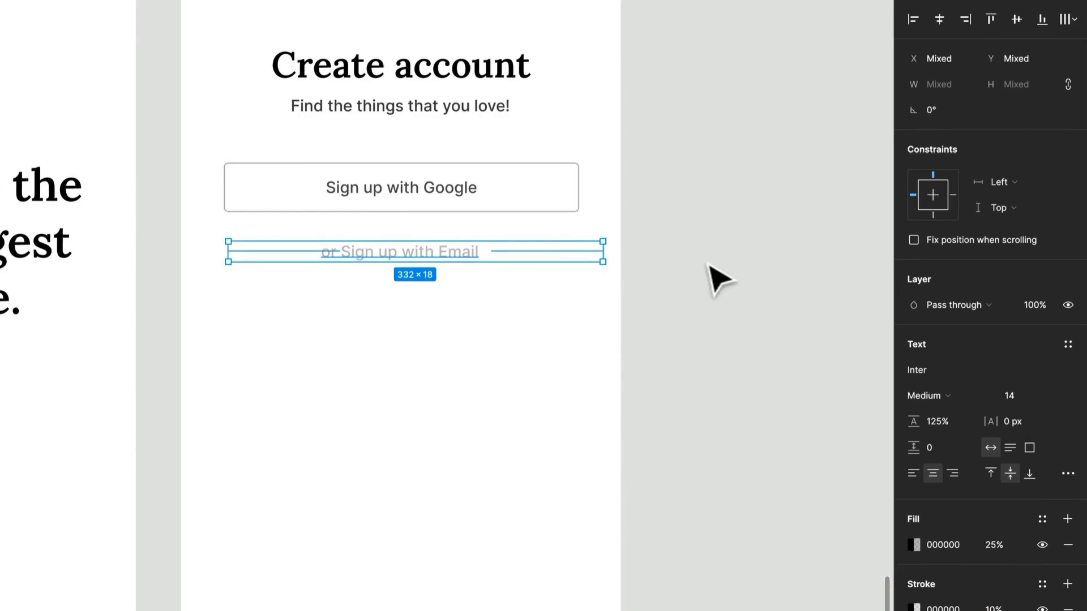
# Wrap the lines and the "or Sign up with Email" text in a horizontal auto layout and widen the text to about 215.
pyautogui.hotkey('shift', 'a')
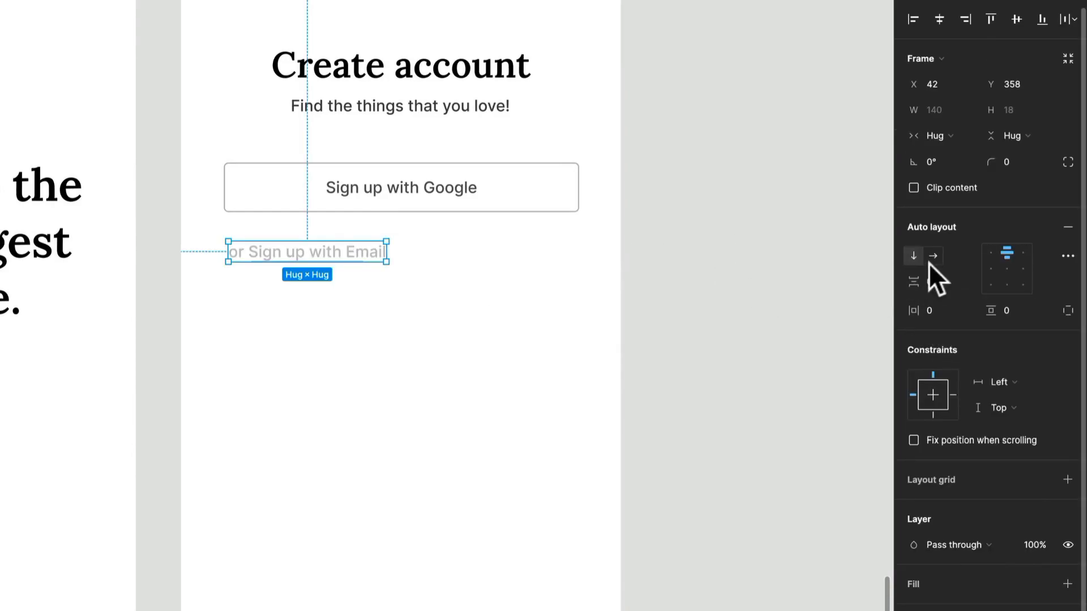
pyautogui.click(933, 256)
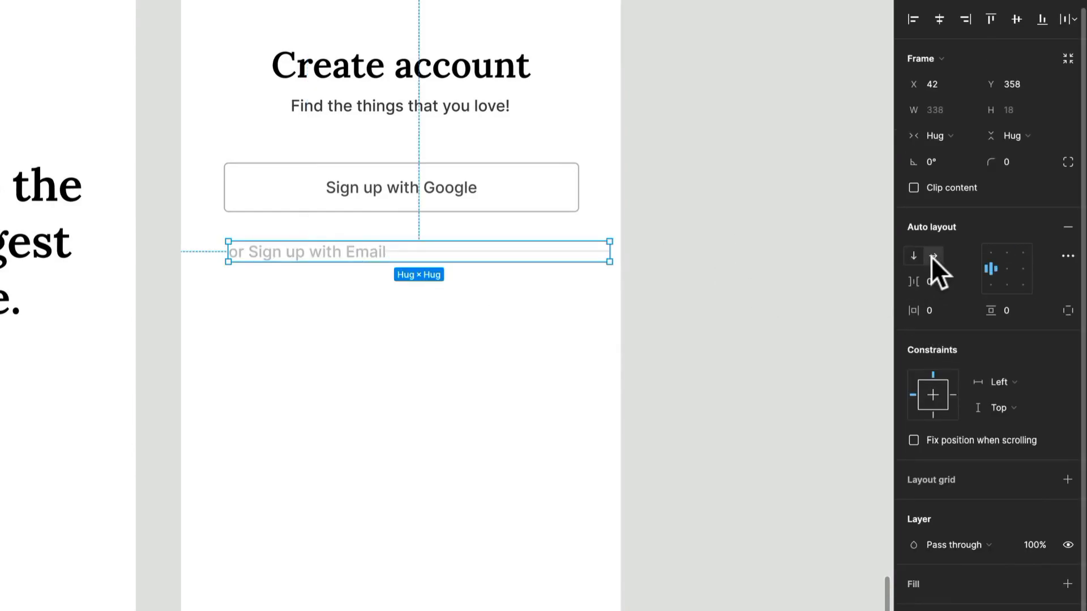
pyautogui.click(348, 256)
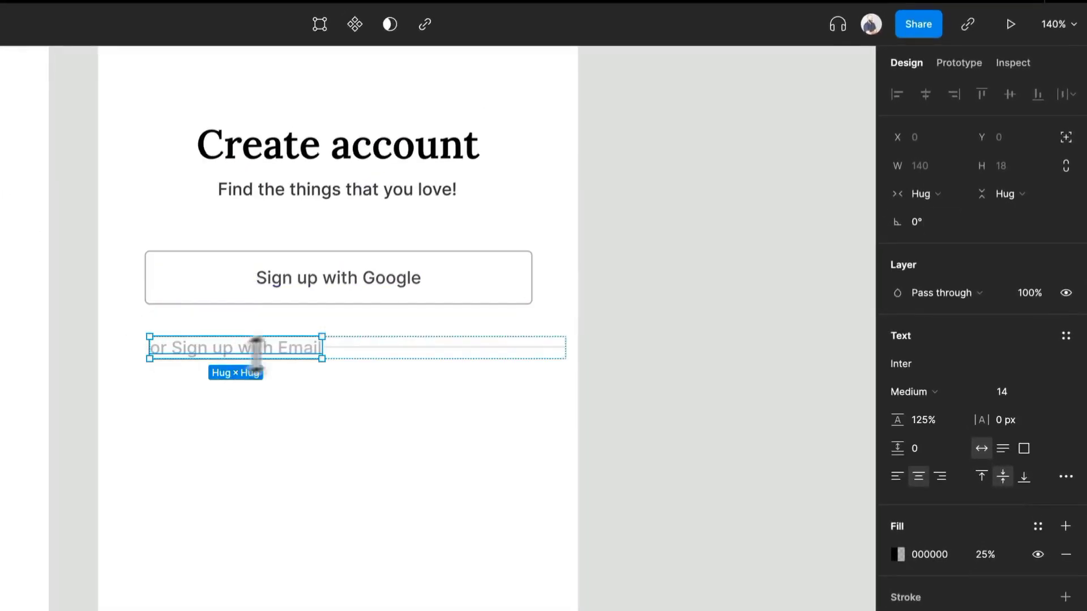
pyautogui.moveTo(322, 348); pyautogui.dragTo(581, 351)
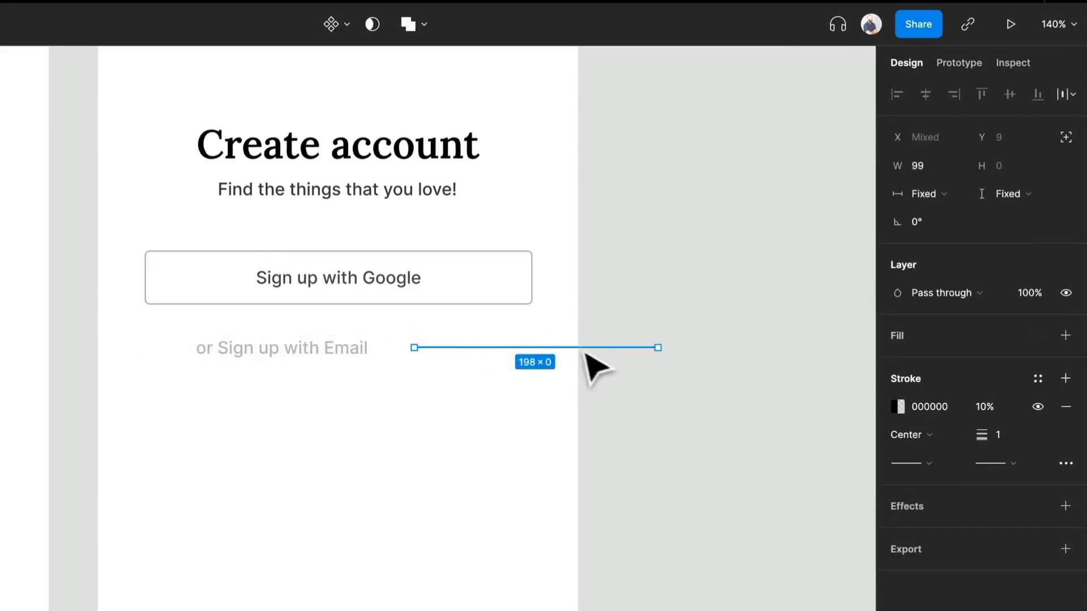
# Set both divider lines' width to fill the container and move one line in front of the text.
pyautogui.click(950, 193)
pyautogui.click(951, 214)
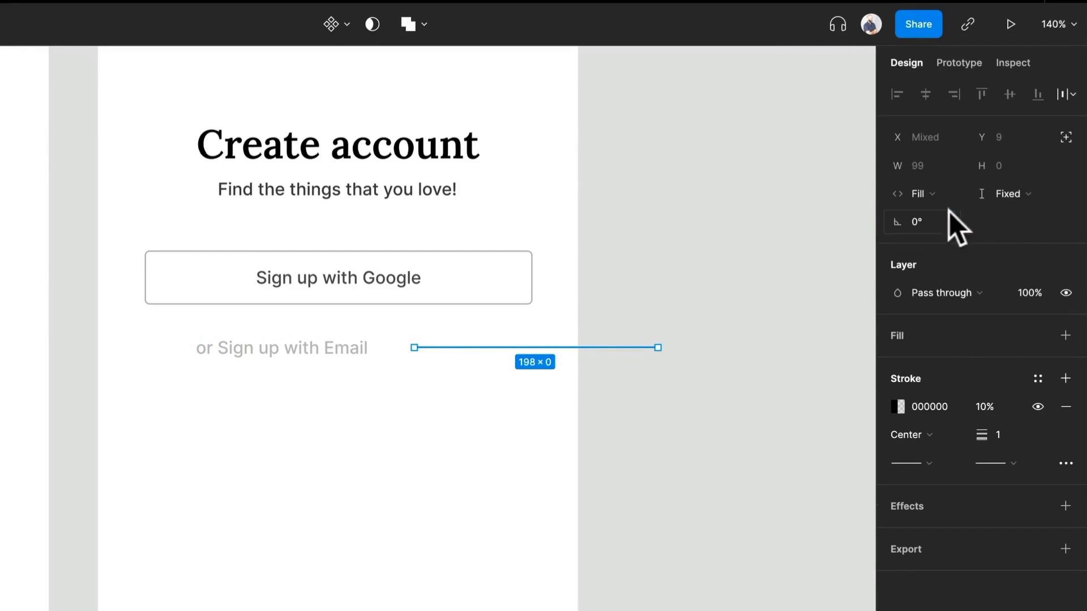
pyautogui.click(616, 435)
pyautogui.click(465, 351)
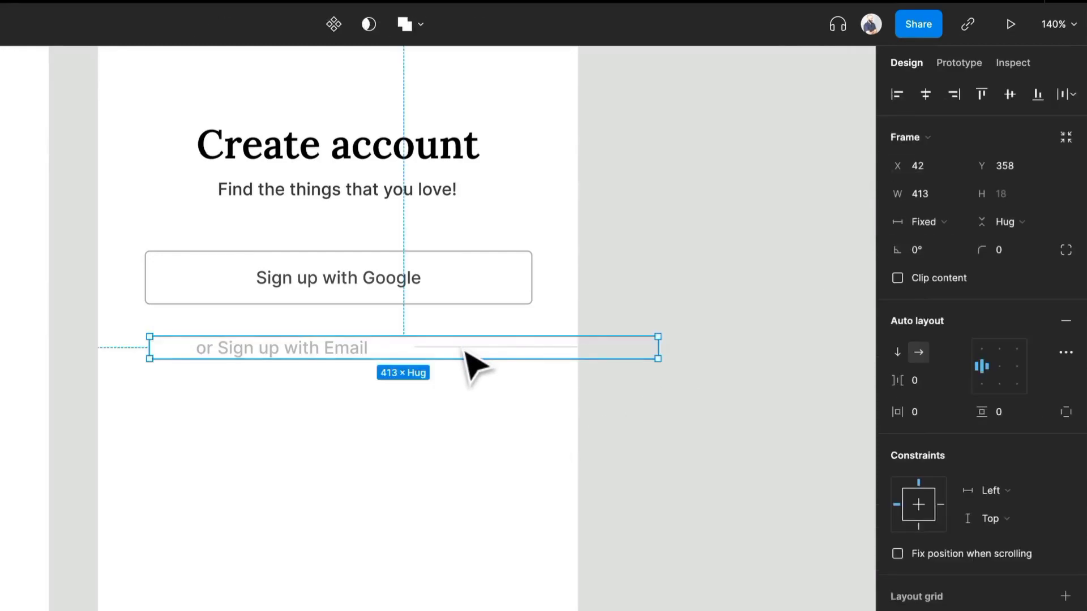
pyautogui.click(465, 352)
pyautogui.press('Left')
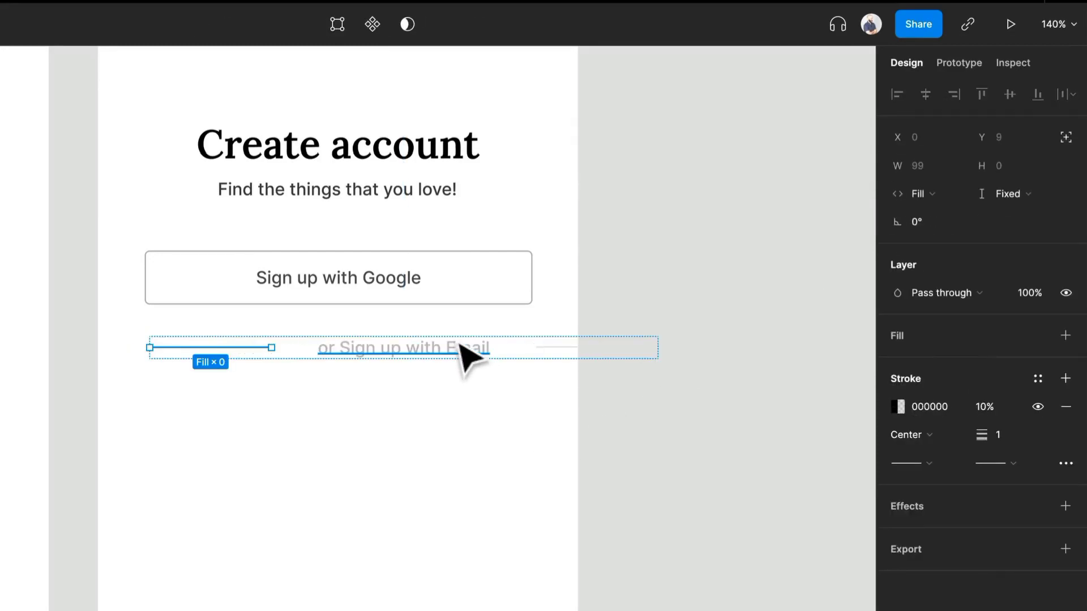
# Narrow the divider's auto layout frame to a width of about 307, within the screen below the Google button.
pyautogui.click(466, 412)
pyautogui.moveTo(472, 352); pyautogui.dragTo(410, 354)
pyautogui.moveTo(595, 346); pyautogui.dragTo(534, 357)
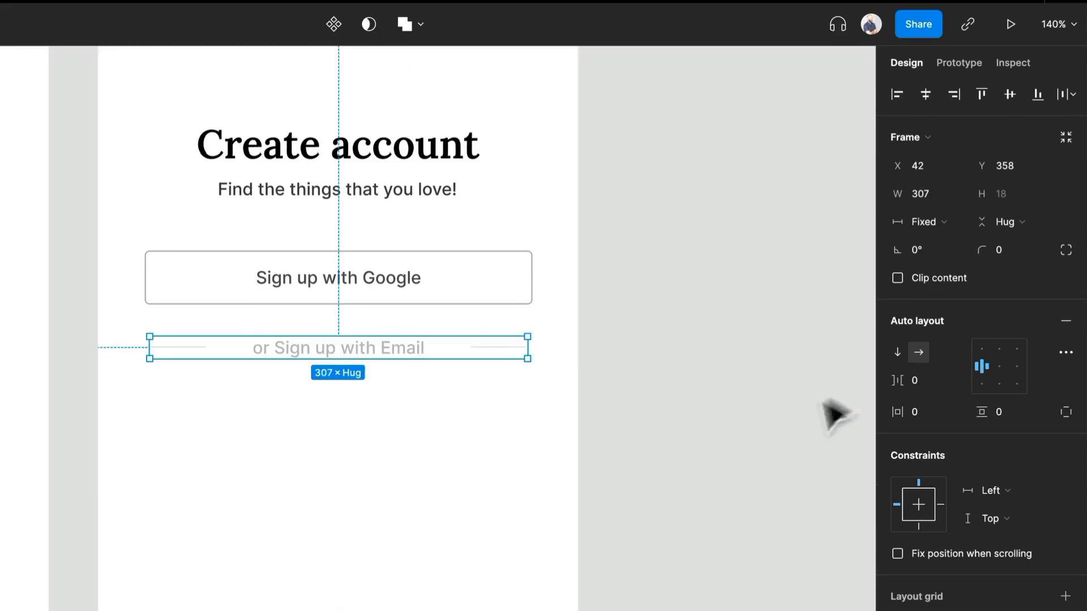
# Set the "or Sign up with Email" text's width to hug its contents.
pyautogui.doubleClick(416, 355)
pyautogui.click(951, 391)
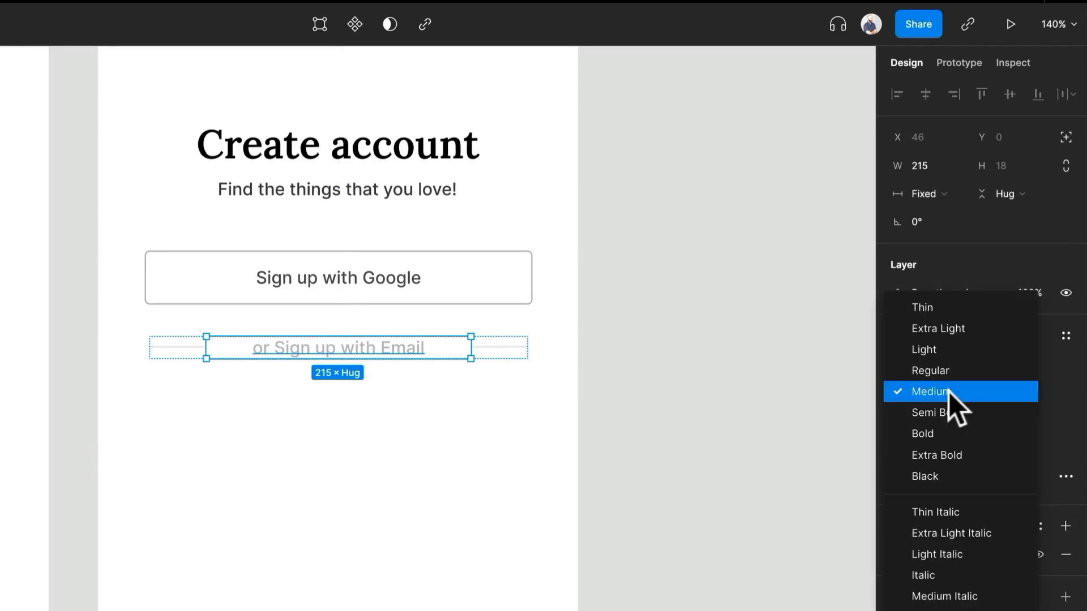
pyautogui.click(952, 387)
pyautogui.click(945, 187)
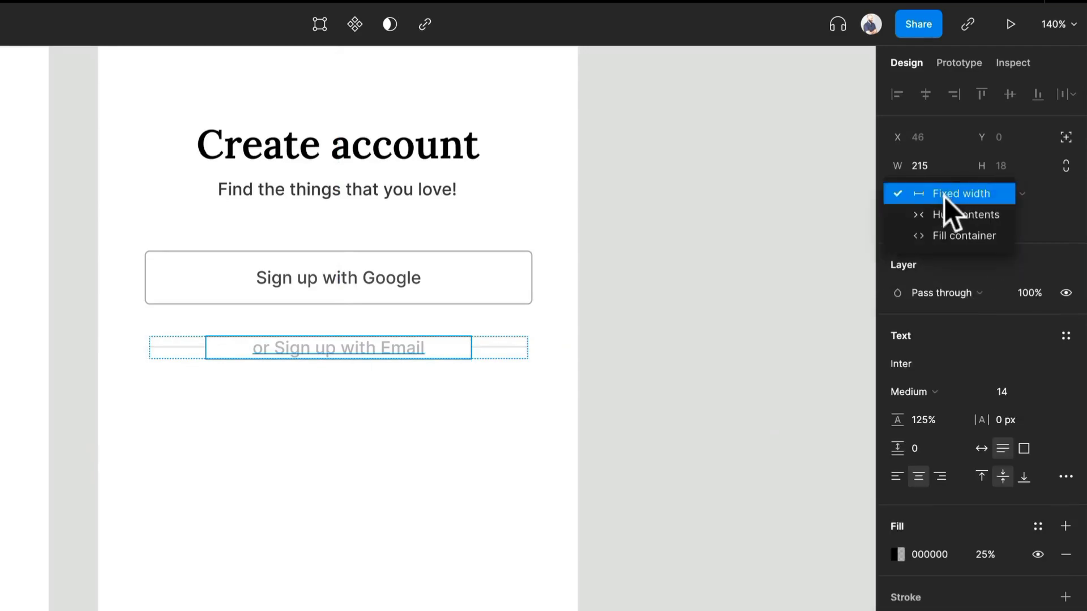
pyautogui.click(947, 214)
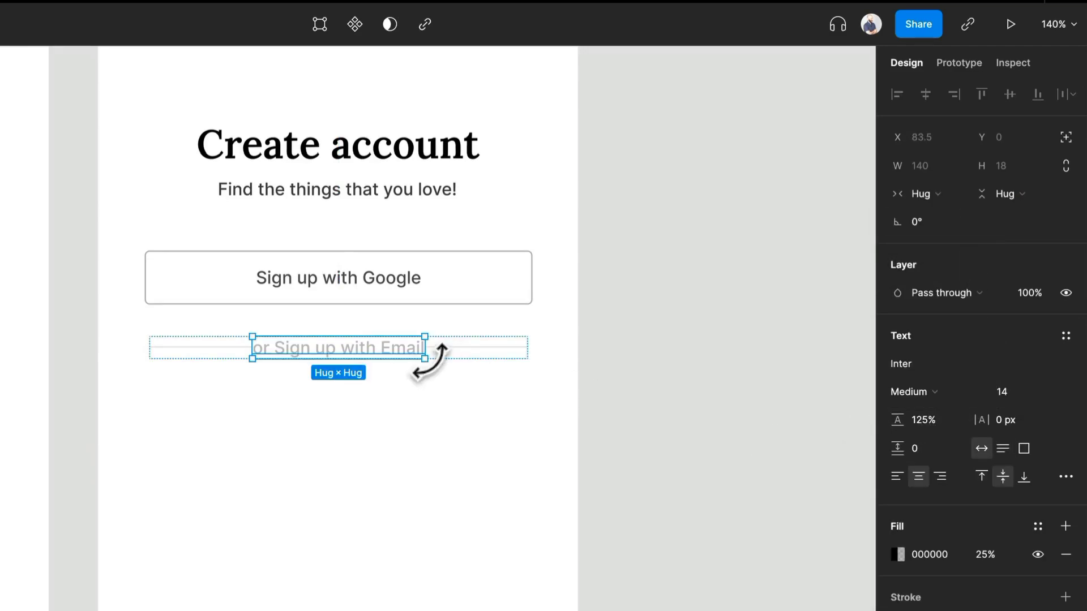
# Set the spacing between items in the email divider's auto layout to 24.
pyautogui.click(452, 375)
pyautogui.click(458, 354)
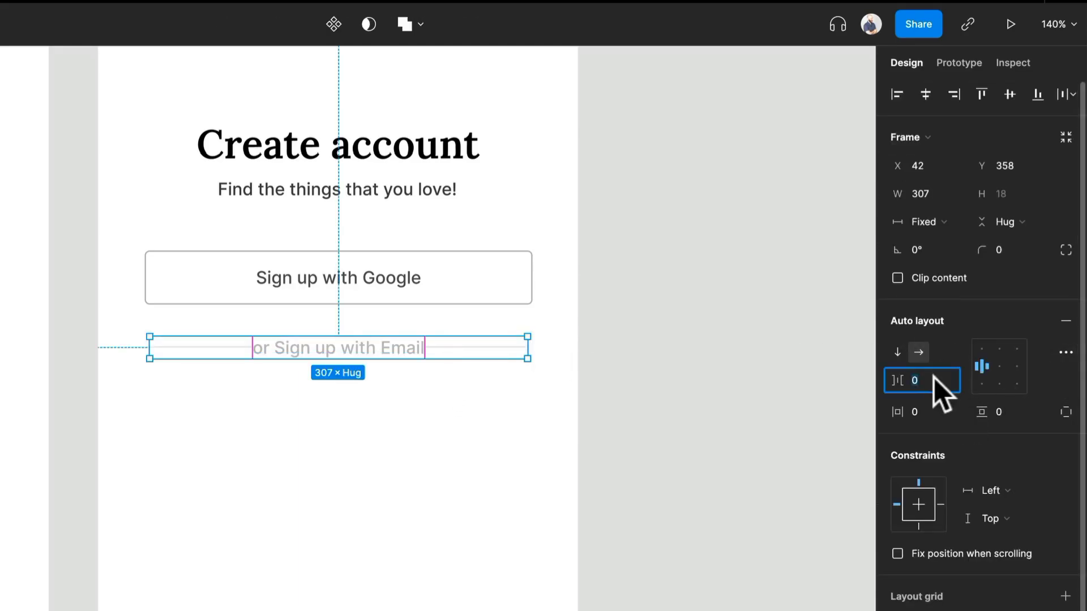
pyautogui.write('24')
pyautogui.press('Return')
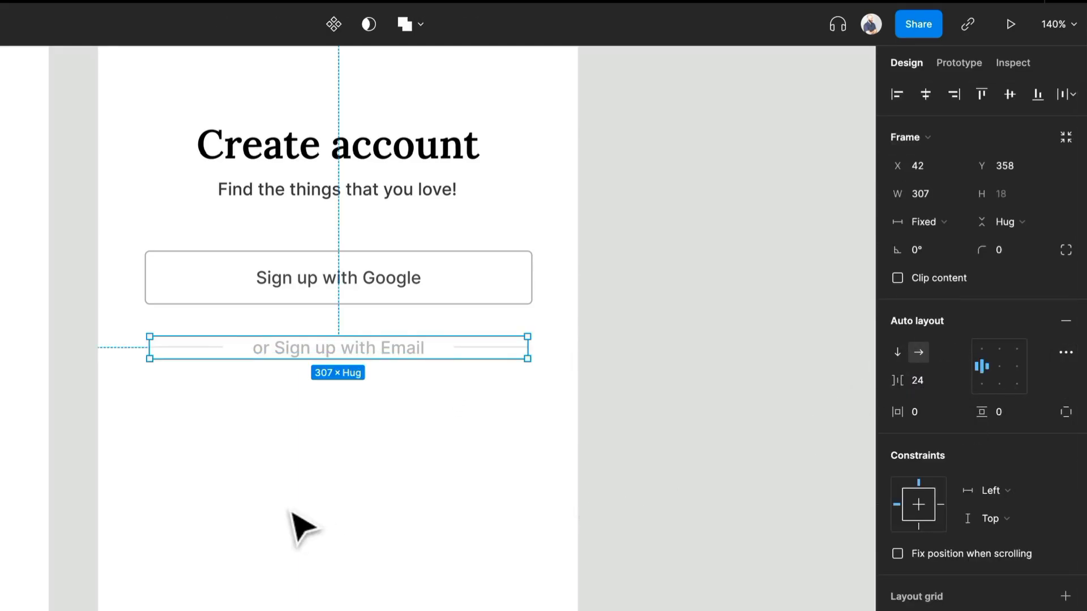
pyautogui.click(301, 522)
pyautogui.scroll(-1, 326, 478)
pyautogui.scroll(-1, 327, 475)
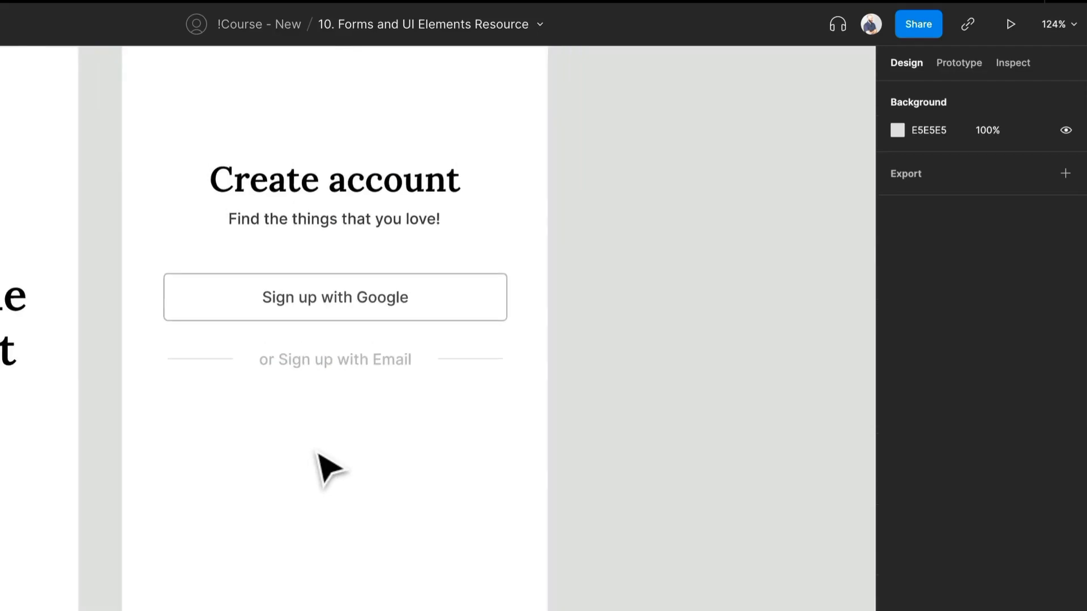
# Set the "or Sign up with Email" text's fill opacity to 50% and its font size to 12.
pyautogui.doubleClick(364, 358)
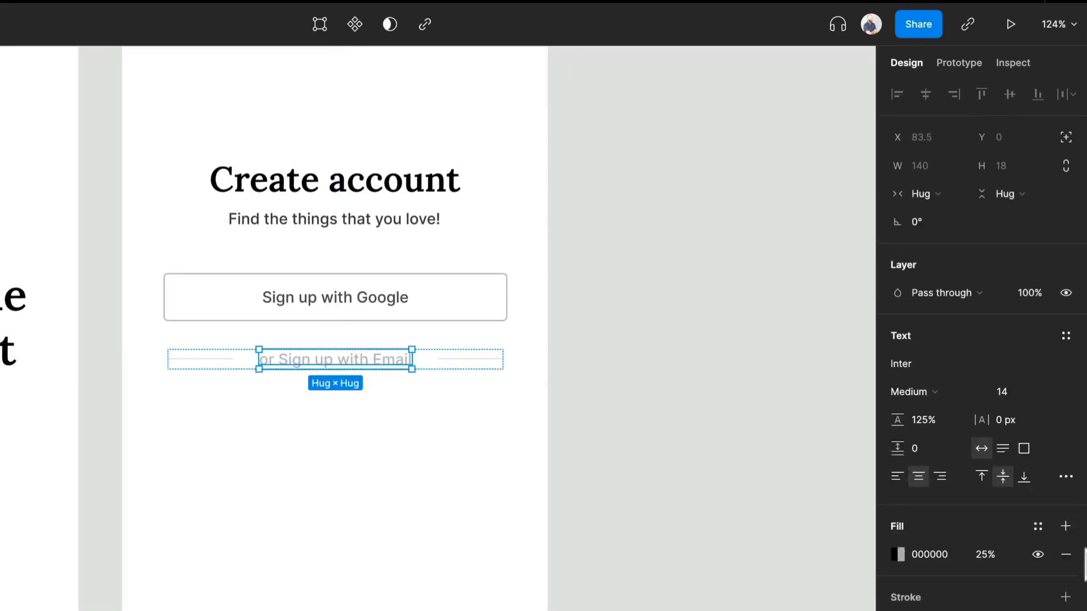
pyautogui.click(986, 555)
pyautogui.write('50')
pyautogui.press('Return')
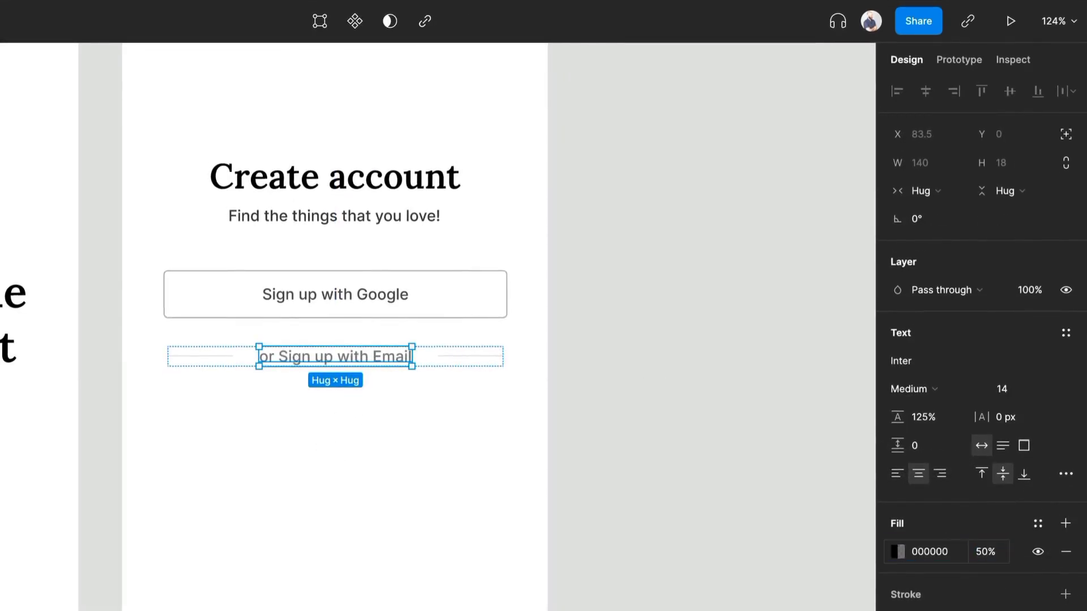
pyautogui.click(1000, 388)
pyautogui.write('12')
pyautogui.press('Return')
pyautogui.click(464, 430)
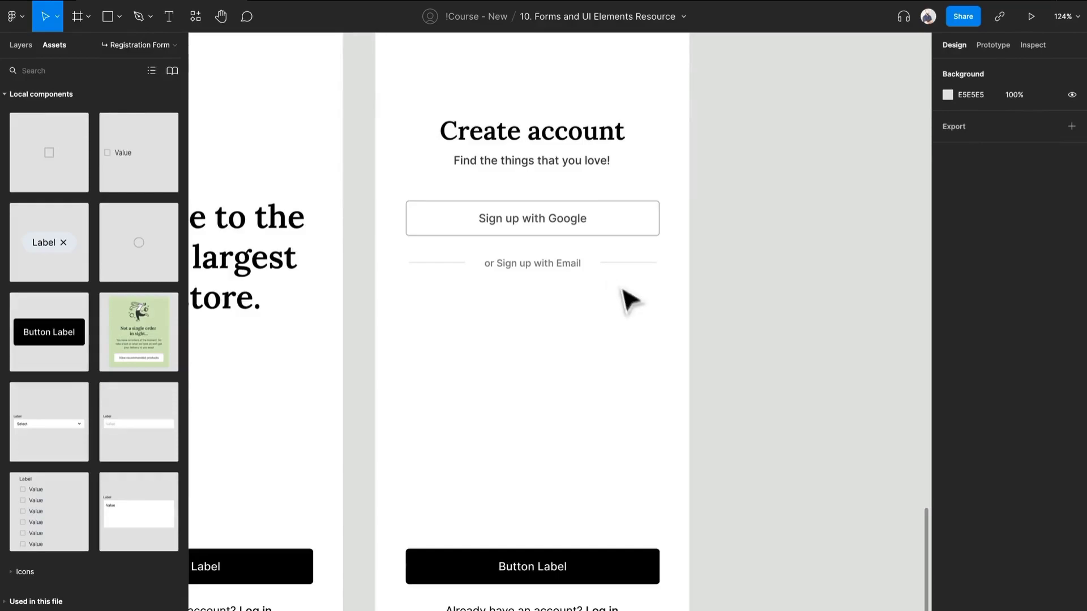
# Place an Input Field component below the email divider and narrow it to a width of 315.
pyautogui.moveTo(121, 432); pyautogui.dragTo(476, 313)
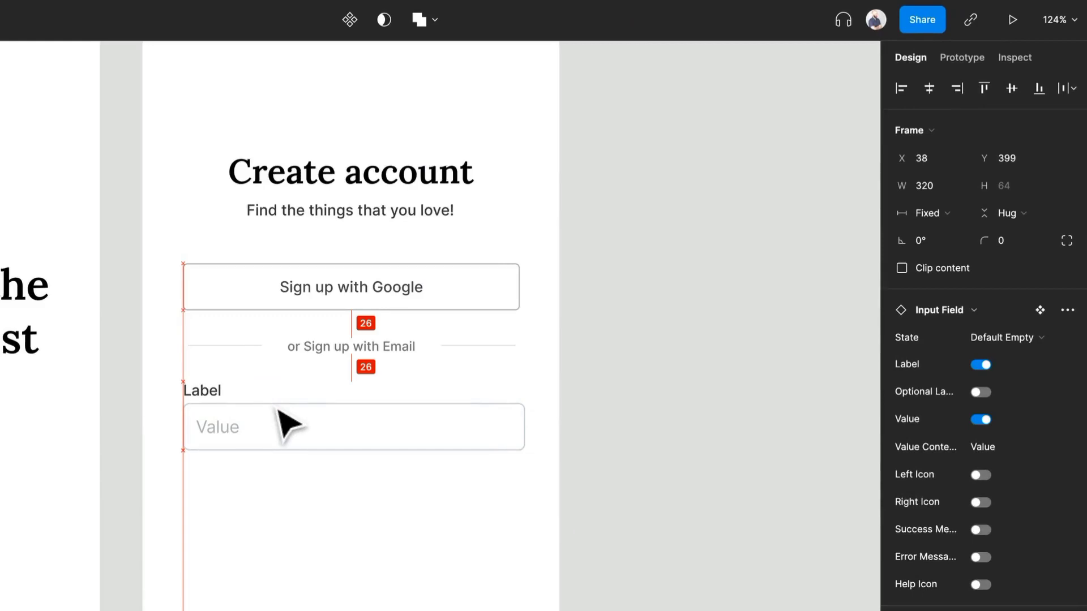
pyautogui.moveTo(278, 412); pyautogui.dragTo(280, 413)
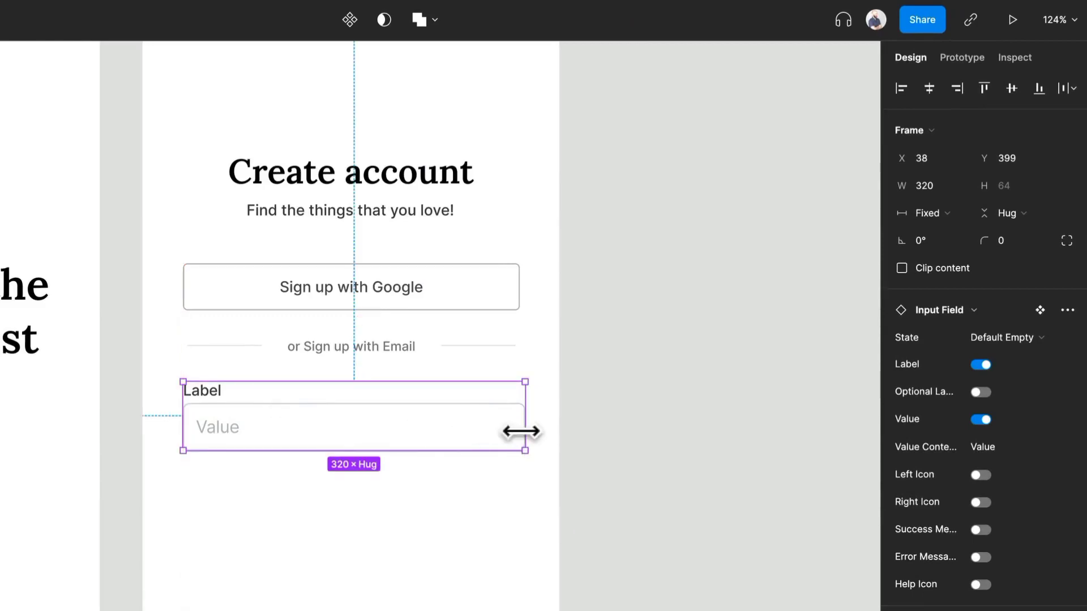
pyautogui.moveTo(521, 431)
pyautogui.mouseDown()
pyautogui.moveTo(495, 430)
pyautogui.moveTo(523, 431)
pyautogui.mouseUp()
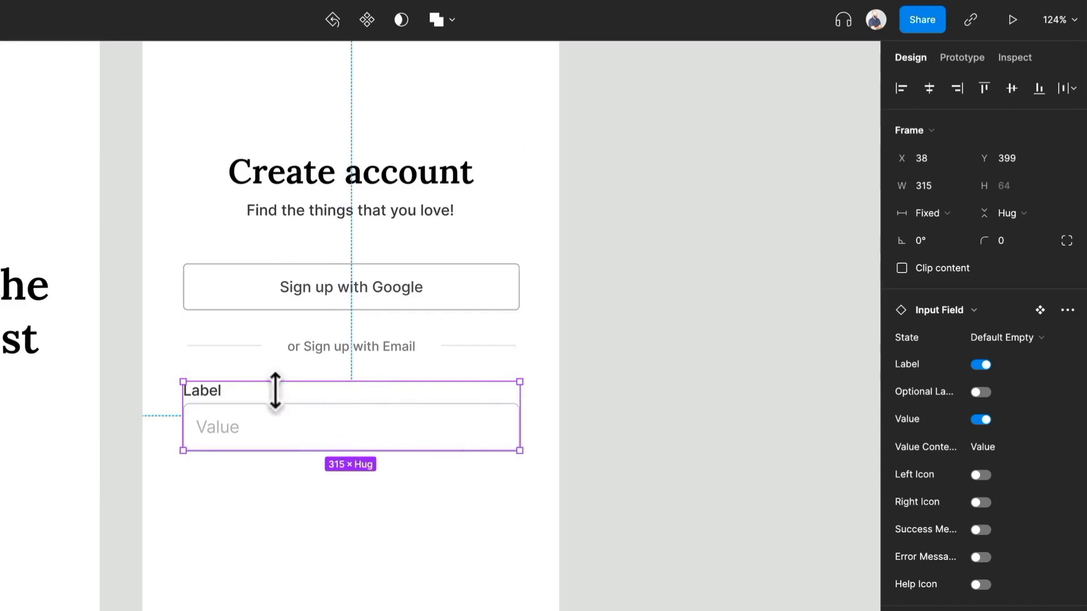
# Change the input field's label to "Email" and turn off its placeholder value.
pyautogui.doubleClick(215, 396)
pyautogui.doubleClick(212, 391)
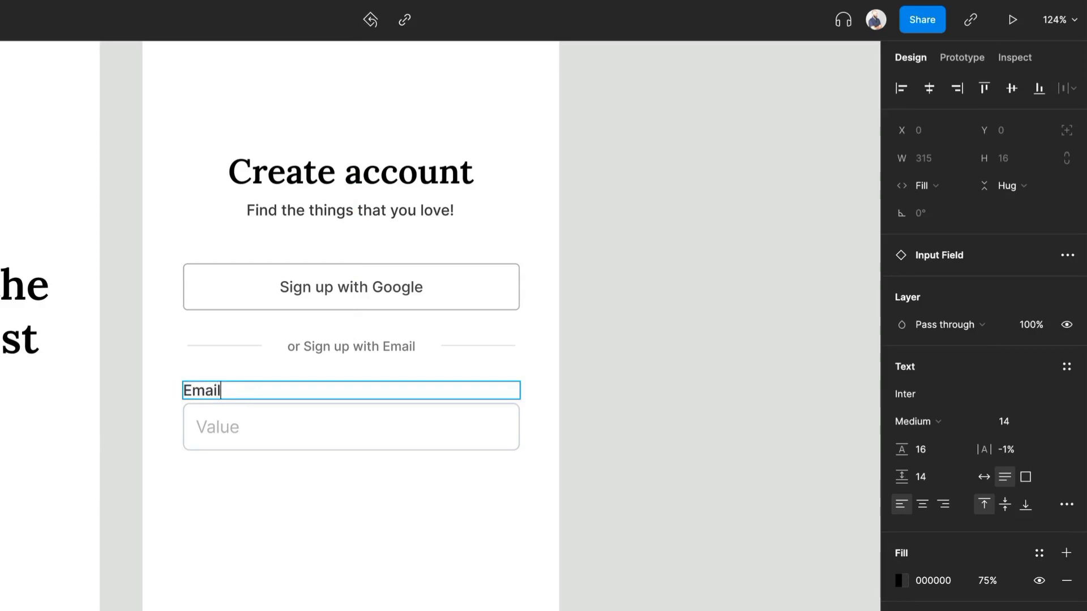
pyautogui.click(422, 500)
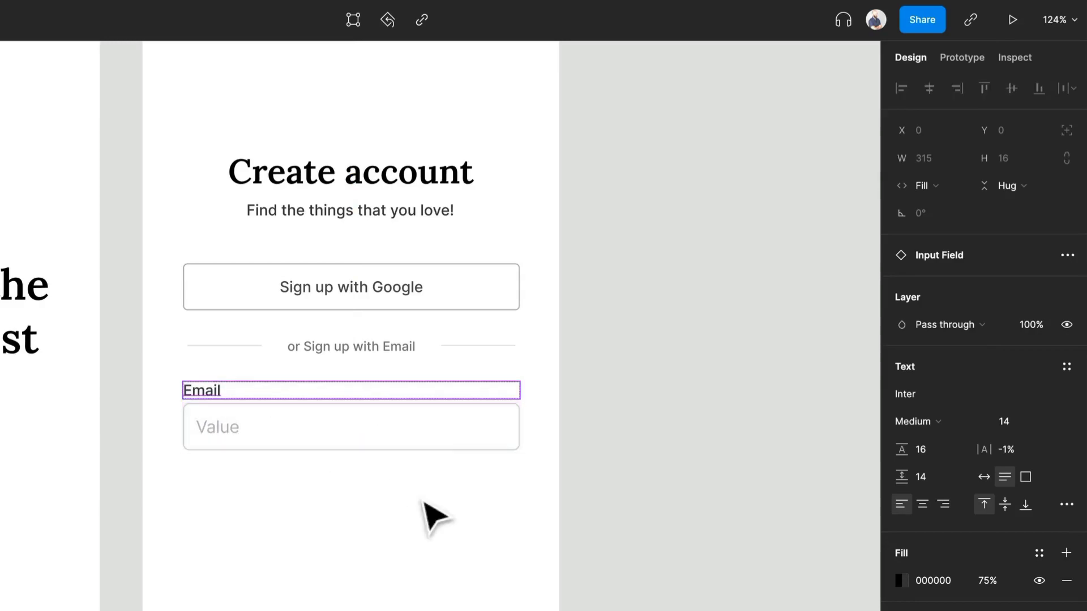
pyautogui.click(423, 501)
pyautogui.click(458, 439)
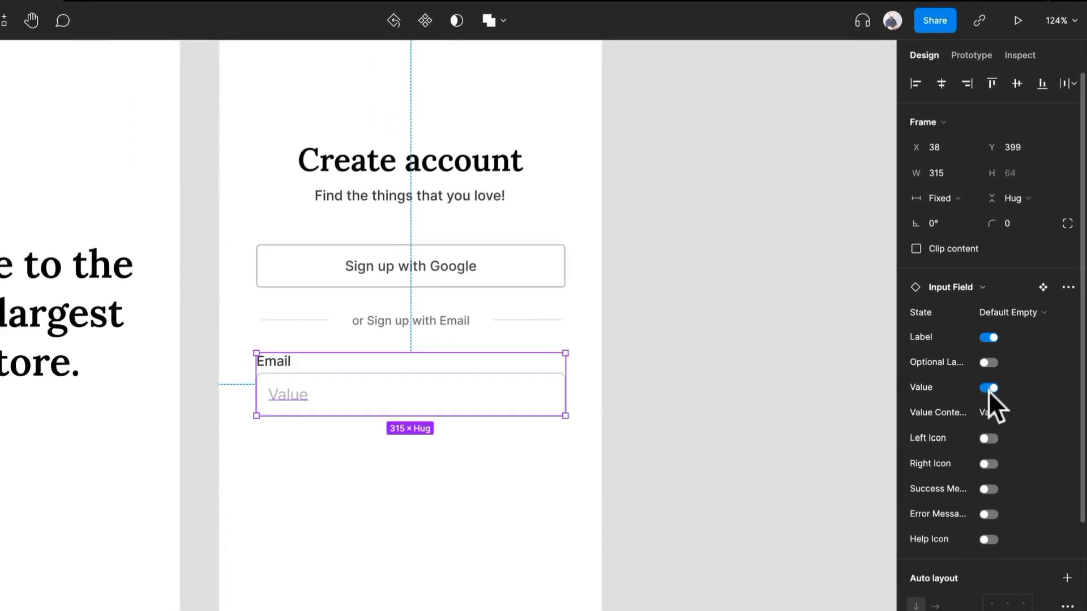
pyautogui.click(983, 420)
pyautogui.click(405, 438)
# Duplicate the Email field directly below itself and change the copy's label to "Password".
pyautogui.moveTo(440, 390); pyautogui.dragTo(437, 482)
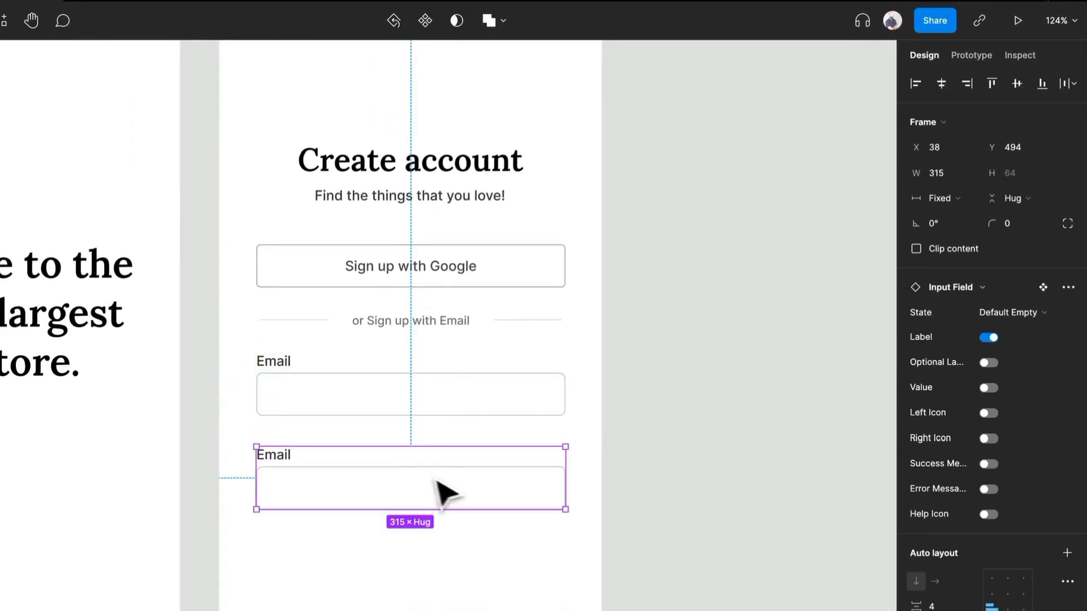
pyautogui.doubleClick(280, 463)
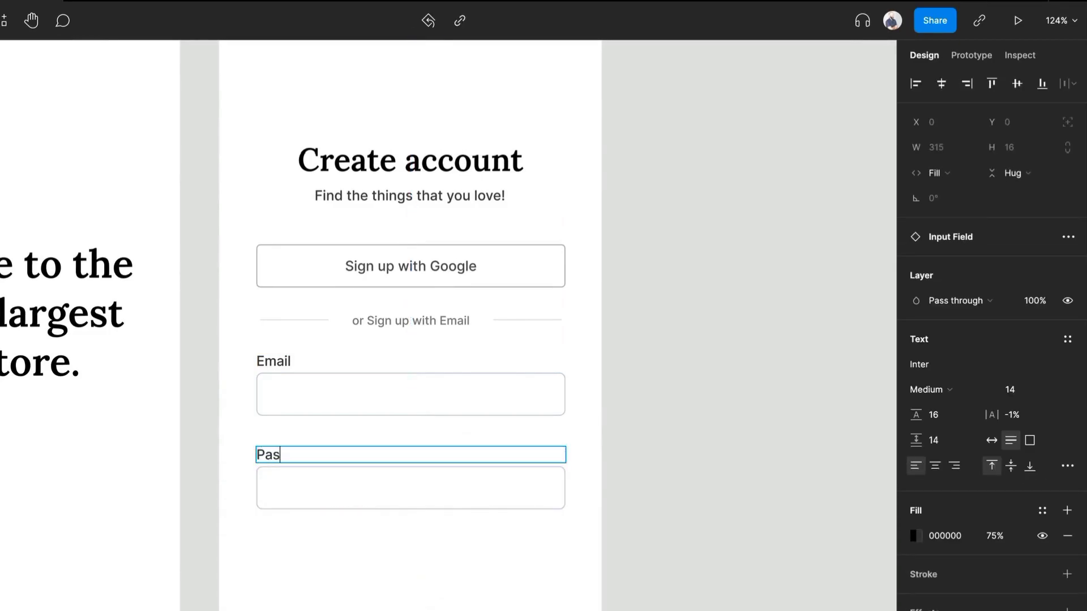
pyautogui.click(385, 496)
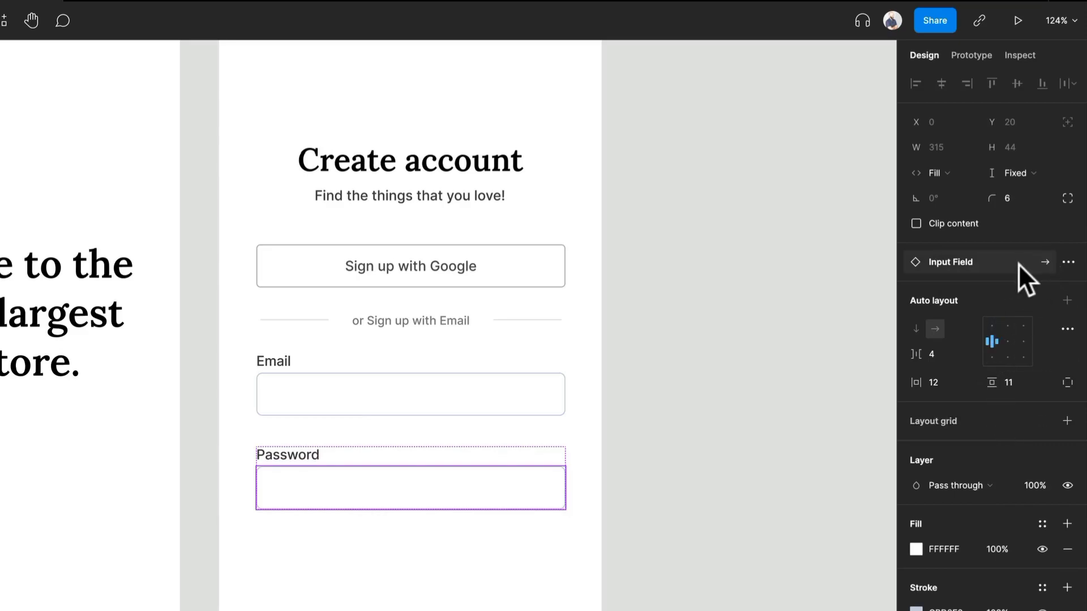
# Enable the Password field's right icon and swap it to the Visibility Off icon.
pyautogui.click(1017, 264)
pyautogui.click(983, 436)
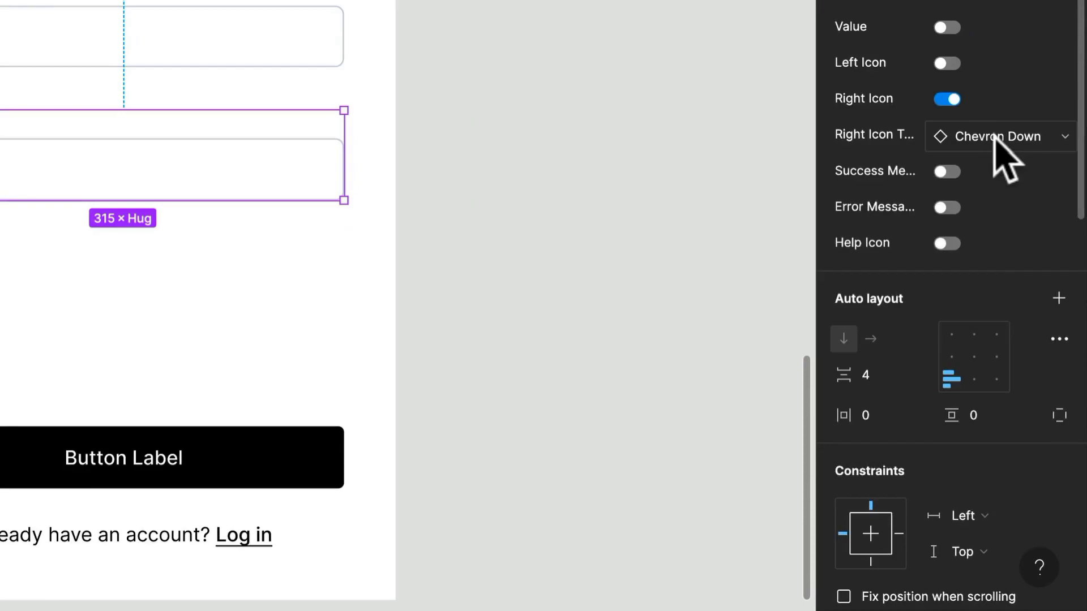
pyautogui.click(994, 138)
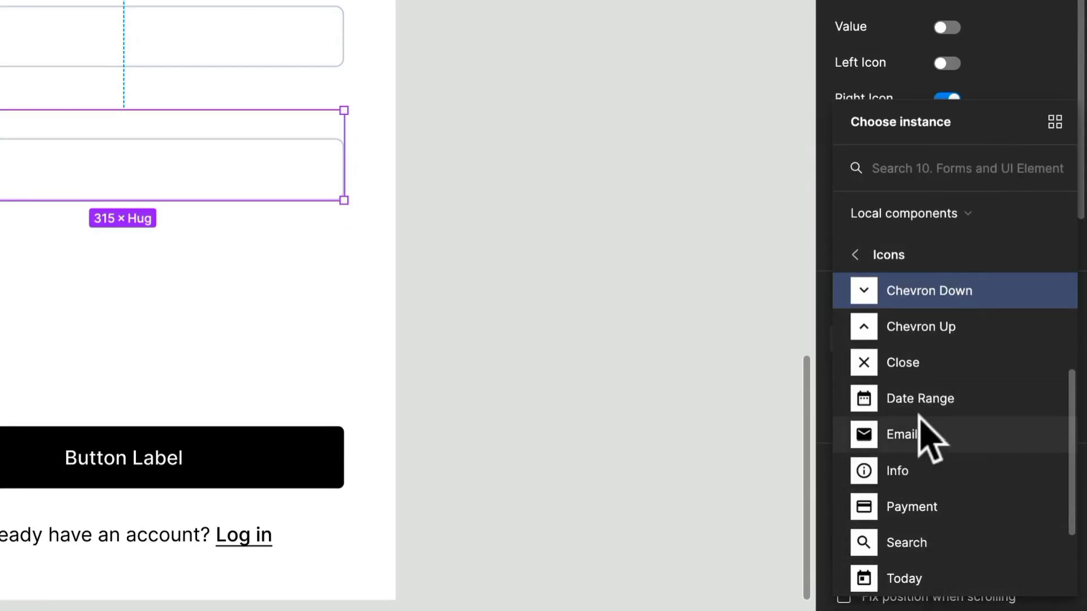
pyautogui.scroll(-1, 928, 453)
pyautogui.scroll(-2, 928, 453)
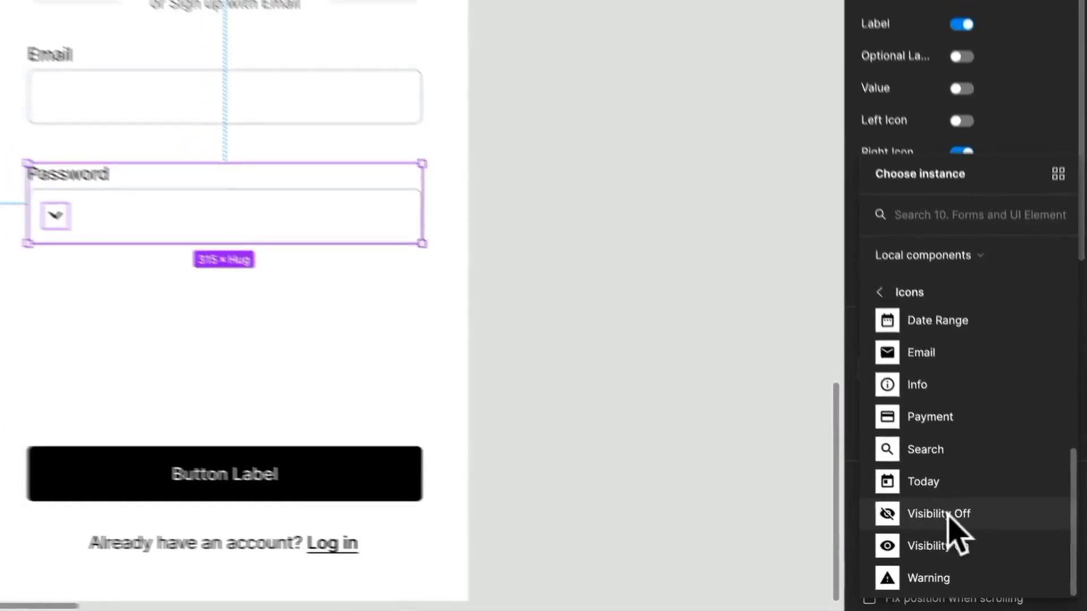
pyautogui.click(938, 502)
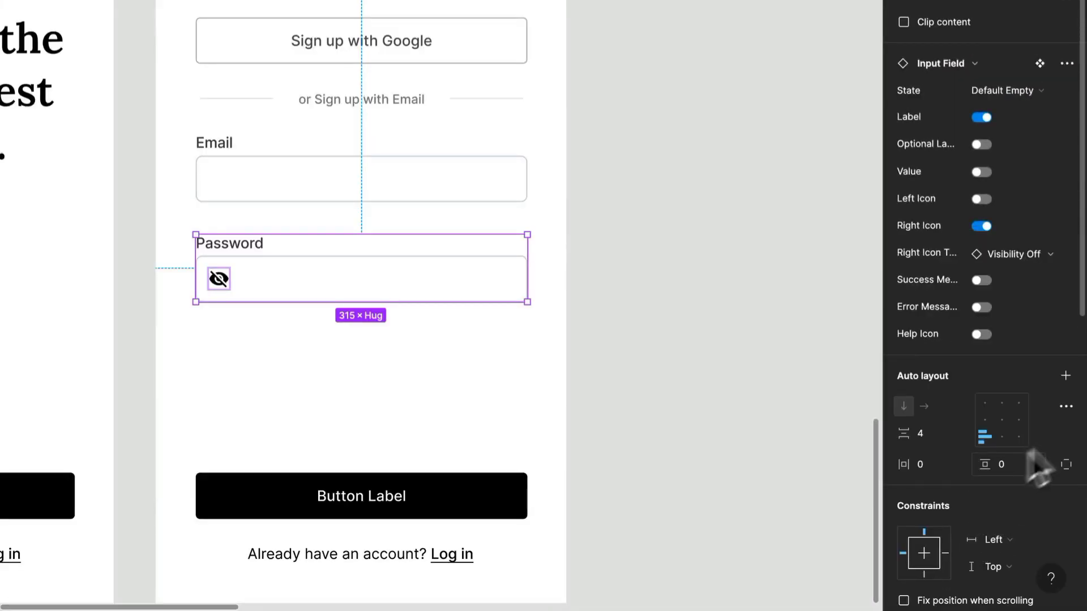
# Set the opacity of the Password field's visibility icon color to 50%.
pyautogui.scroll(-5, 1035, 439)
pyautogui.scroll(-5, 1035, 440)
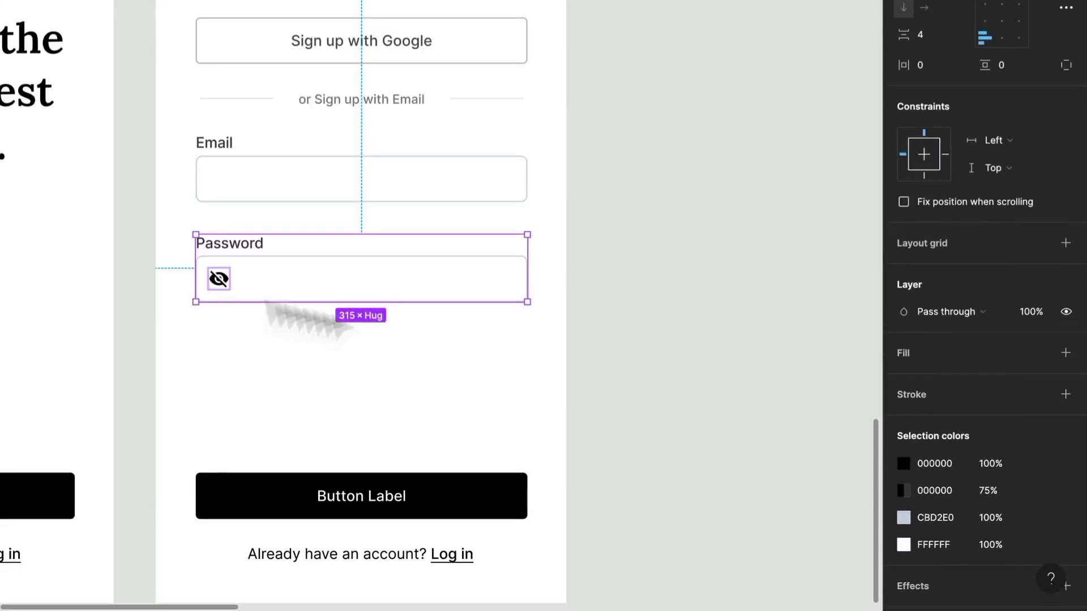
pyautogui.doubleClick(227, 285)
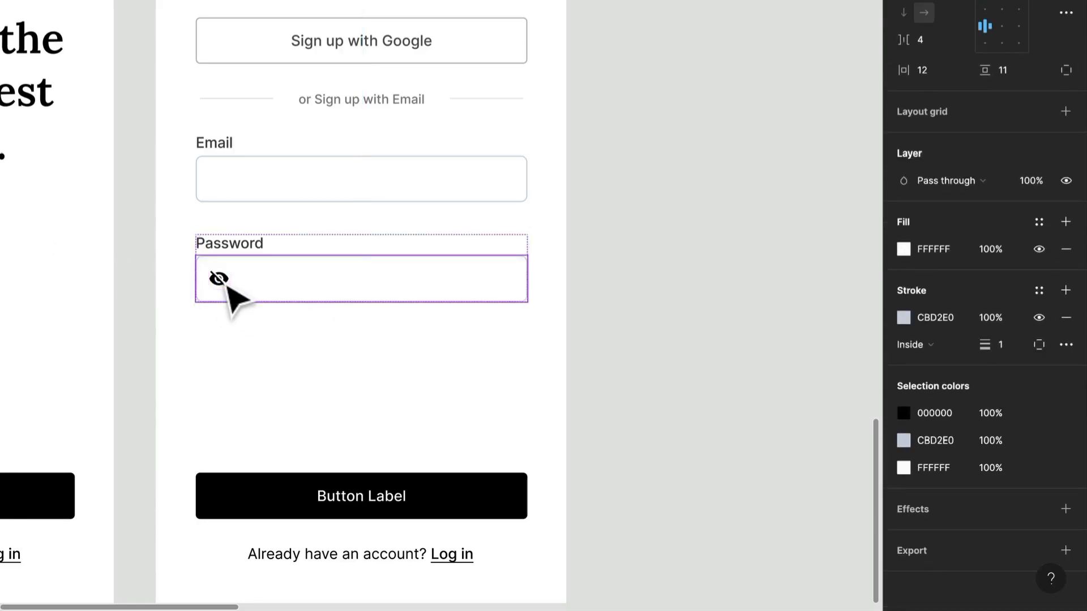
pyautogui.click(227, 285)
pyautogui.click(979, 347)
pyautogui.write('50')
pyautogui.press('Return')
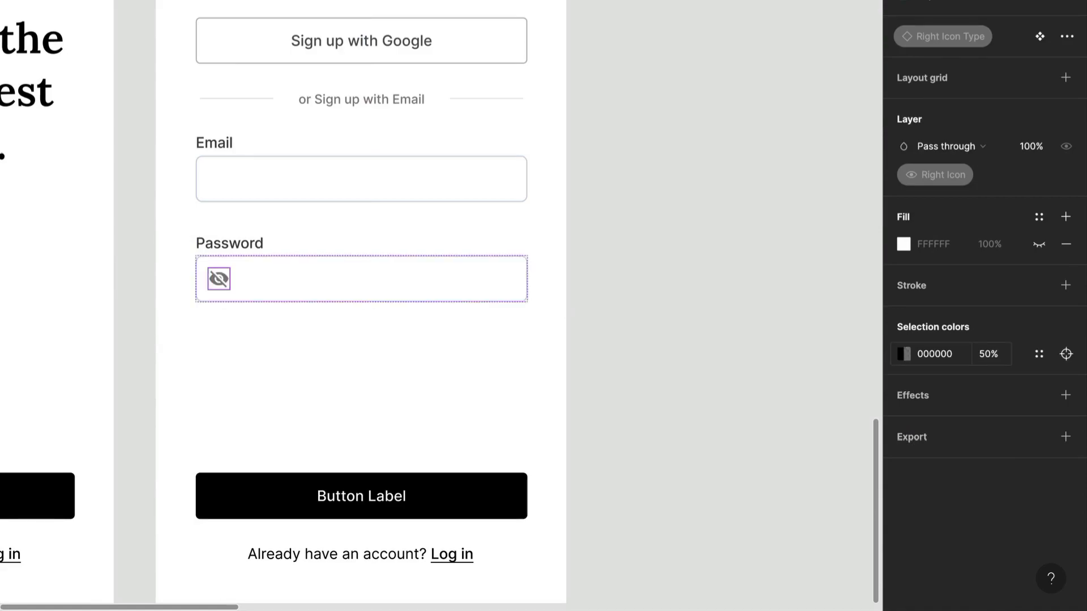
pyautogui.click(375, 290)
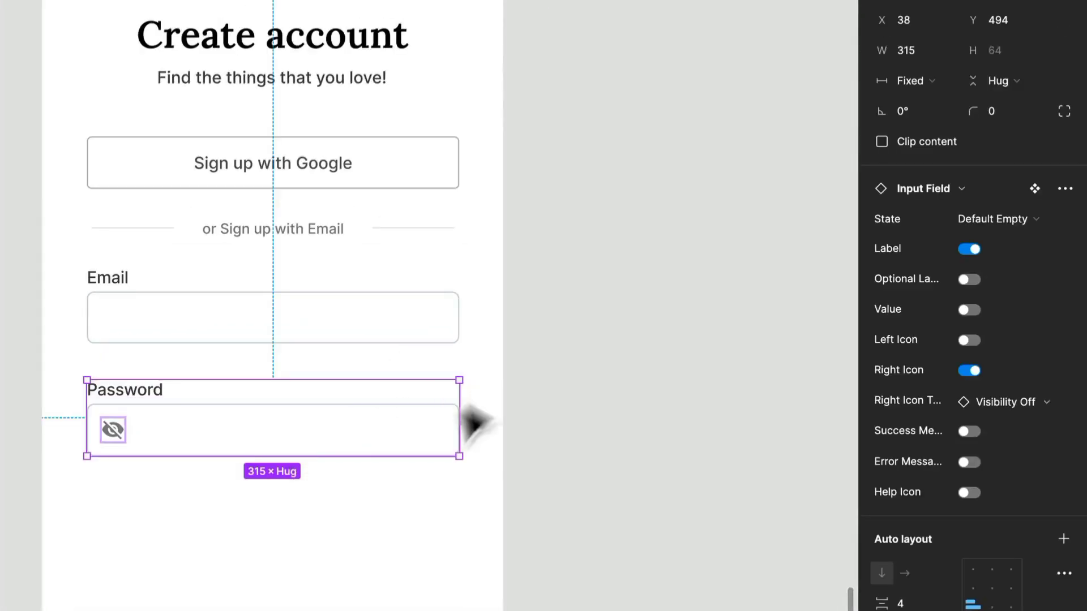
# Turn on the Password field's value and clear its text so the visibility icon sits at the right edge.
pyautogui.doubleClick(346, 429)
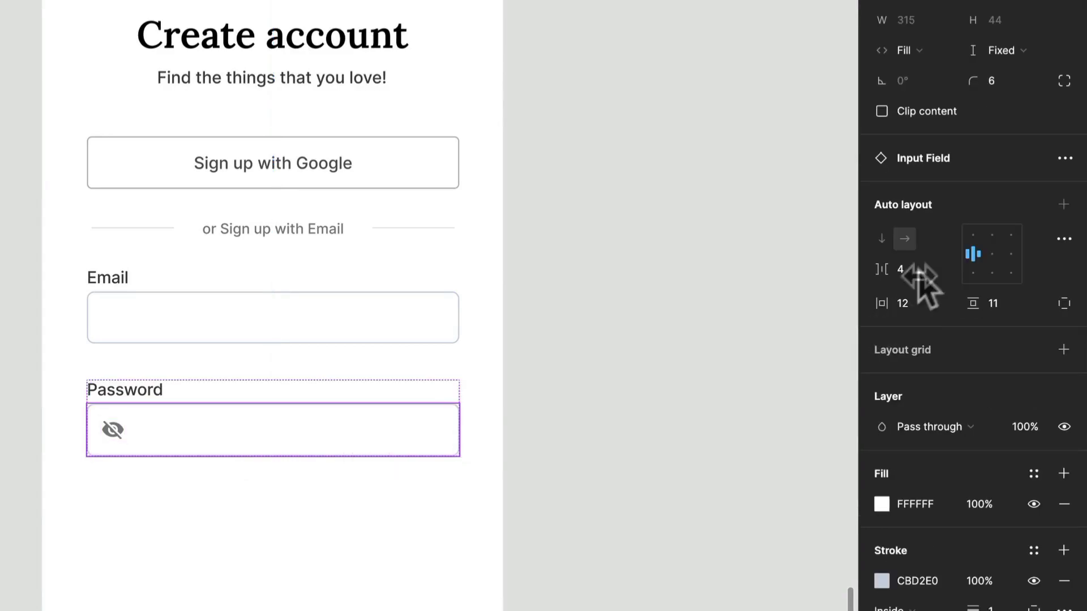
pyautogui.click(315, 565)
pyautogui.click(332, 388)
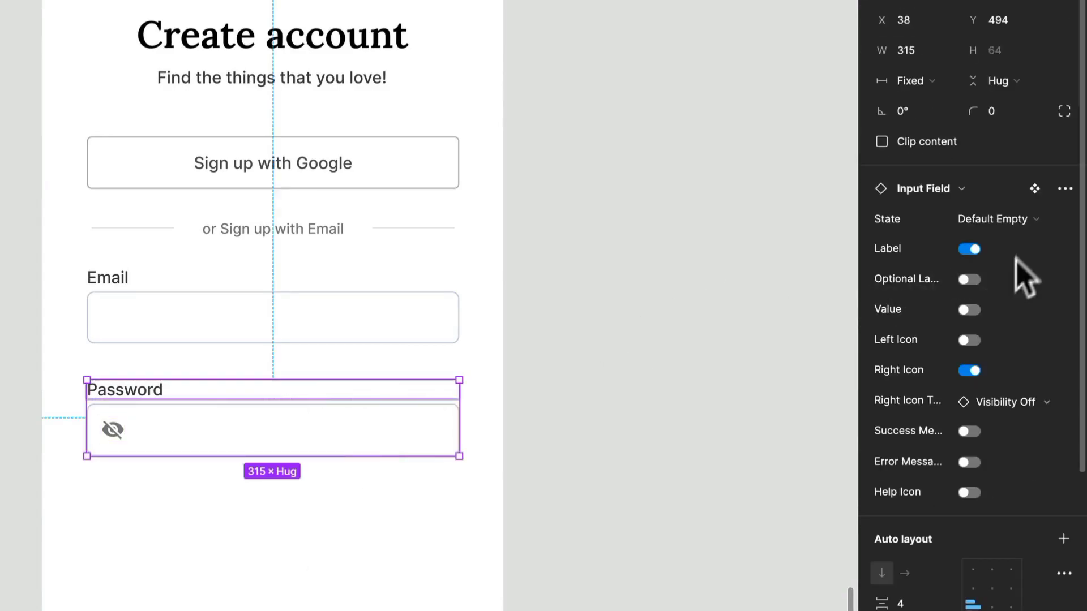
pyautogui.click(969, 309)
pyautogui.doubleClick(145, 444)
pyautogui.doubleClick(158, 430)
pyautogui.click(159, 431)
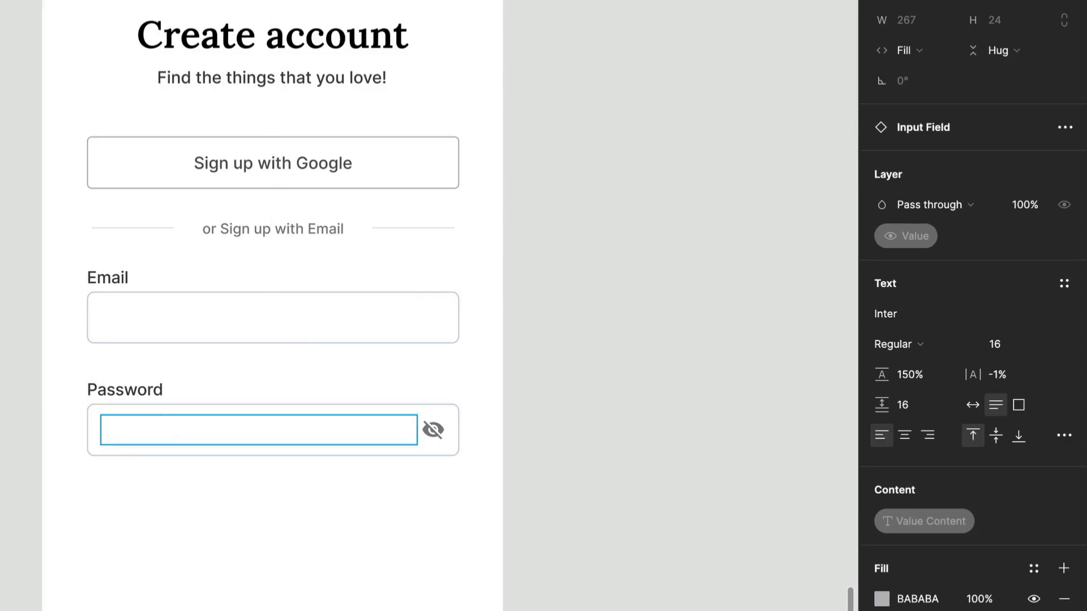
pyautogui.click(193, 512)
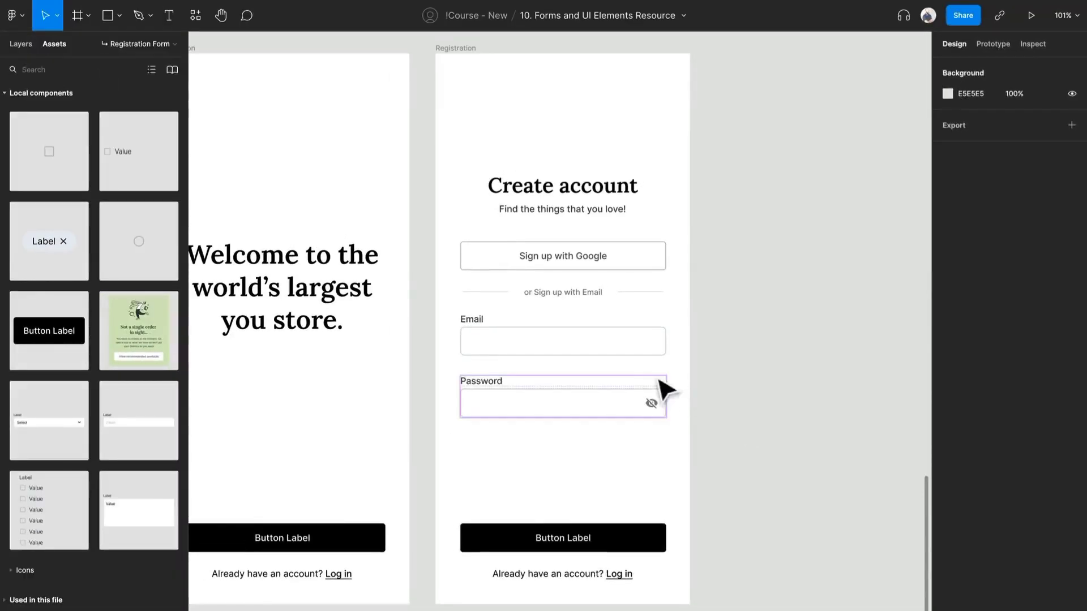
# Move the Password field up to Y 479, closer to Email, and nudge the fields and divider slightly down.
pyautogui.click(381, 383)
pyautogui.keyDown('shift'); pyautogui.click(621, 345); pyautogui.keyUp('shift')
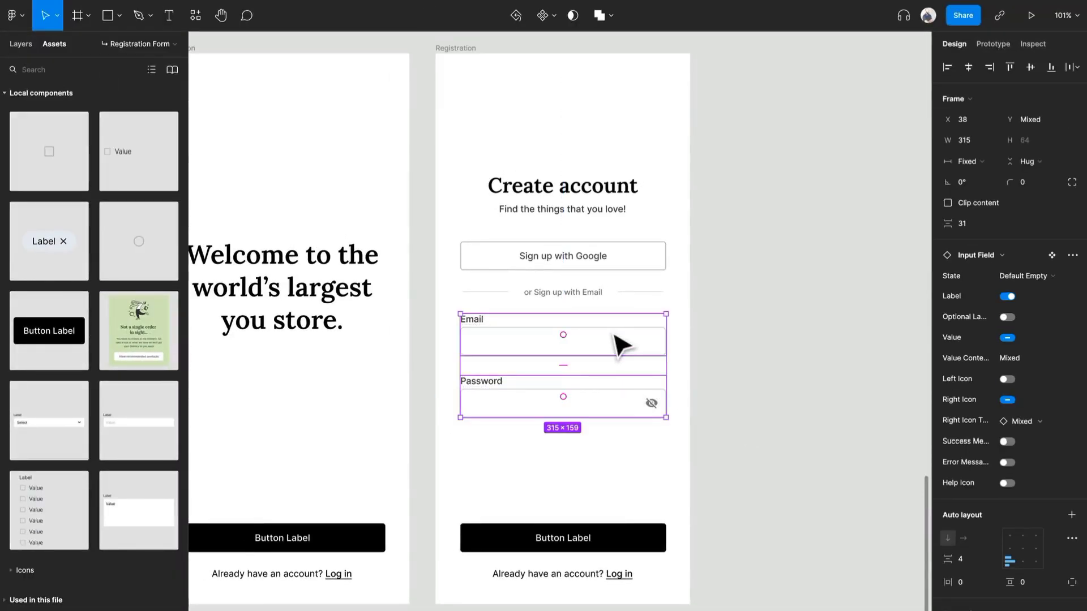
pyautogui.click(707, 426)
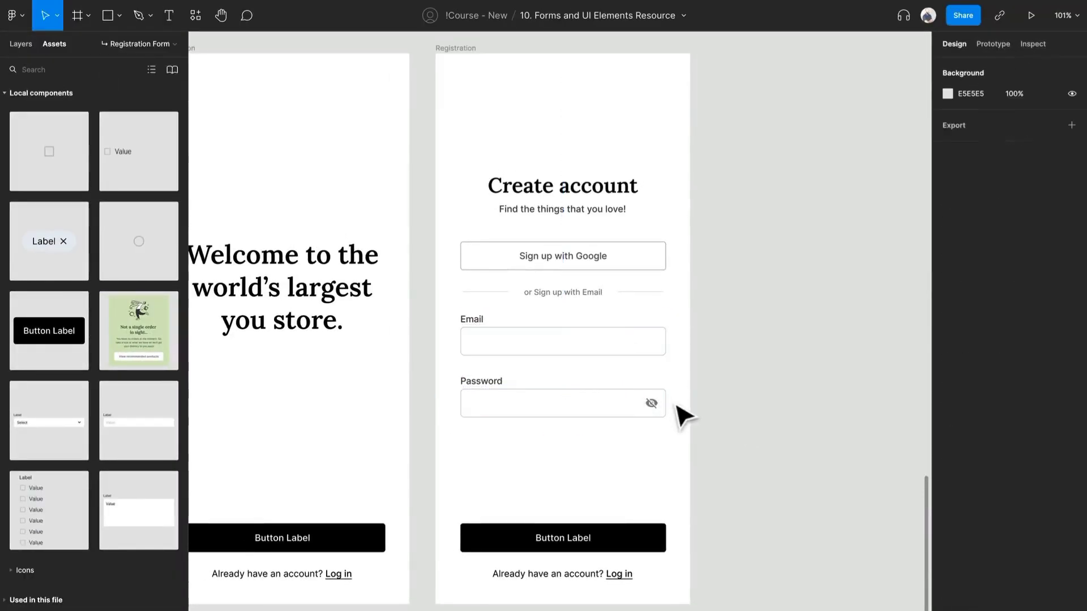
pyautogui.moveTo(648, 397); pyautogui.dragTo(647, 388)
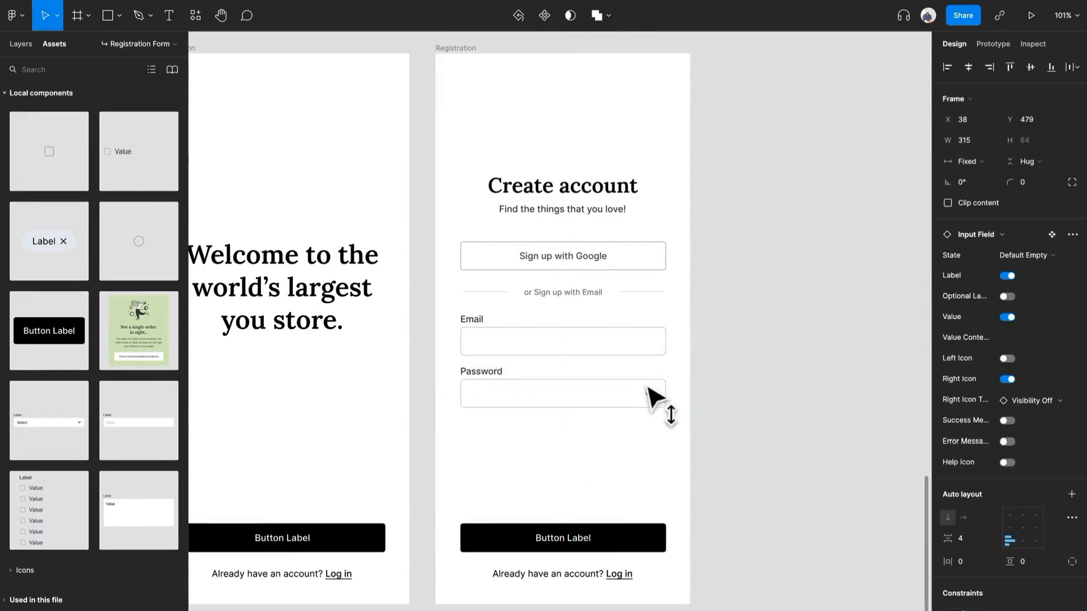
pyautogui.moveTo(677, 459); pyautogui.dragTo(569, 337)
pyautogui.moveTo(659, 297); pyautogui.dragTo(657, 302)
pyautogui.click(646, 268)
# Duplicate the "Find the things that you love!" text into the empty space above the "Create account" title.
pyautogui.scroll(1, 677, 273)
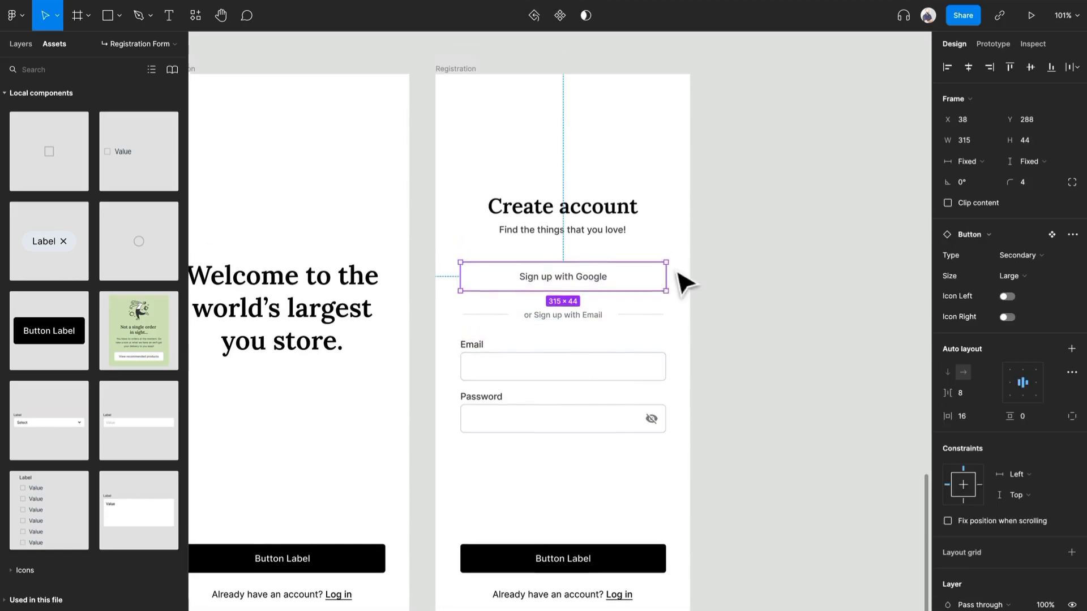
pyautogui.scroll(3, 679, 276)
pyautogui.click(749, 431)
pyautogui.doubleClick(585, 472)
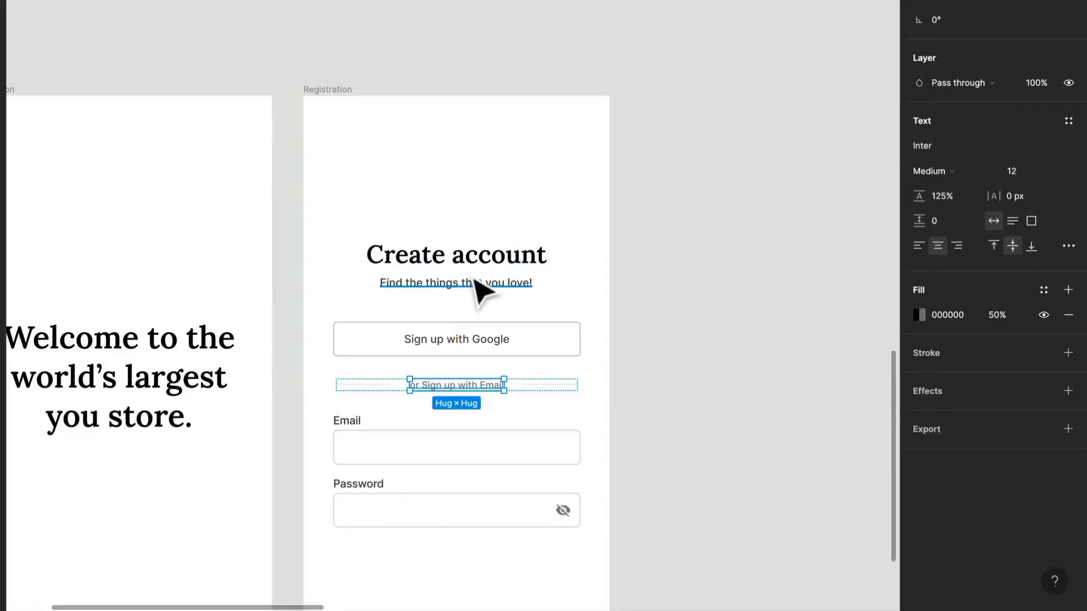
pyautogui.click(569, 375)
pyautogui.moveTo(478, 290); pyautogui.dragTo(424, 170)
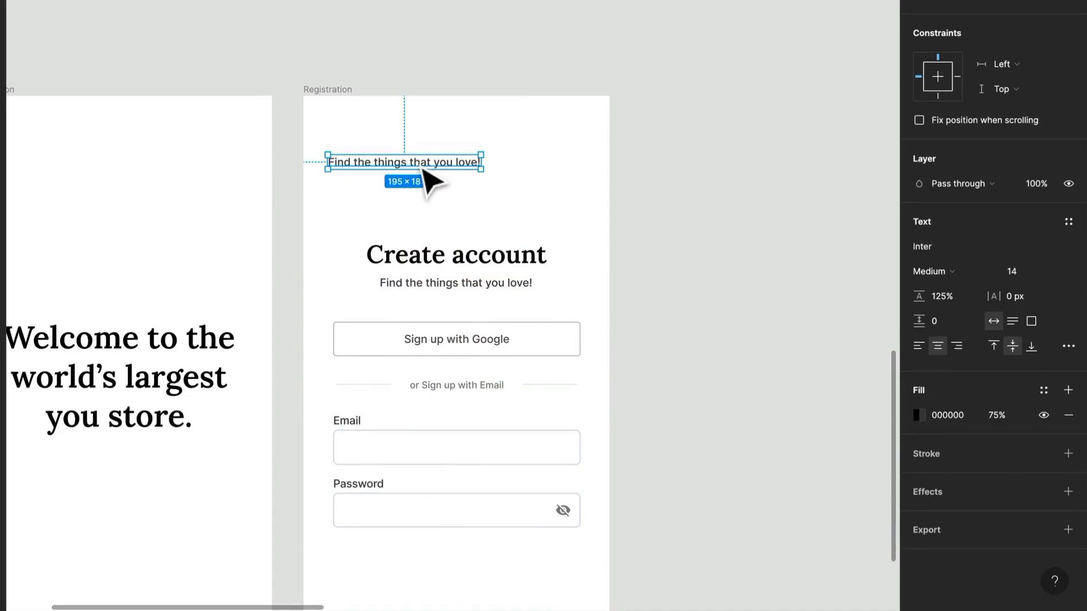
# Change the duplicated text to "Step 1", try moving it to the right, and undo the move.
pyautogui.doubleClick(419, 164)
pyautogui.write('Step')
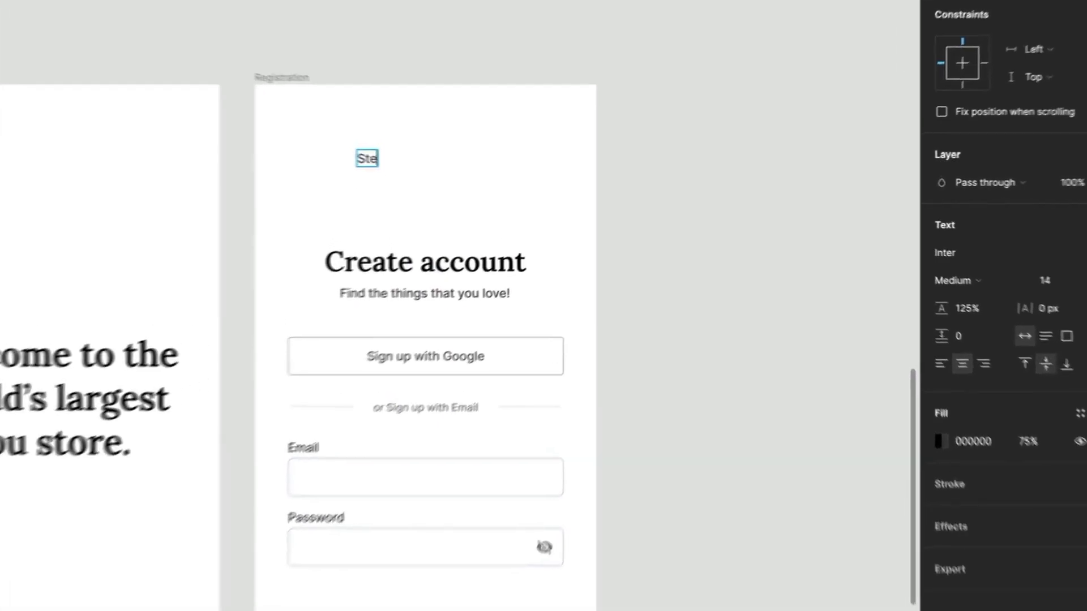
pyautogui.write(' 1')
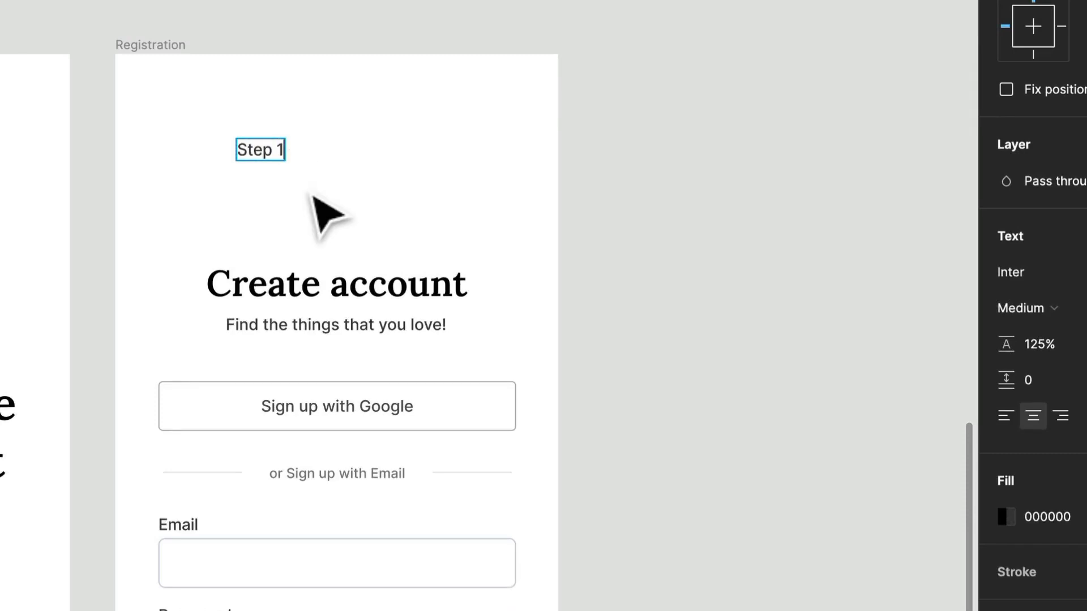
pyautogui.press('Escape')
pyautogui.keyDown('alt'); pyautogui.moveTo(278, 159); pyautogui.dragTo(326, 160); pyautogui.keyUp('alt')
pyautogui.press('super+z')
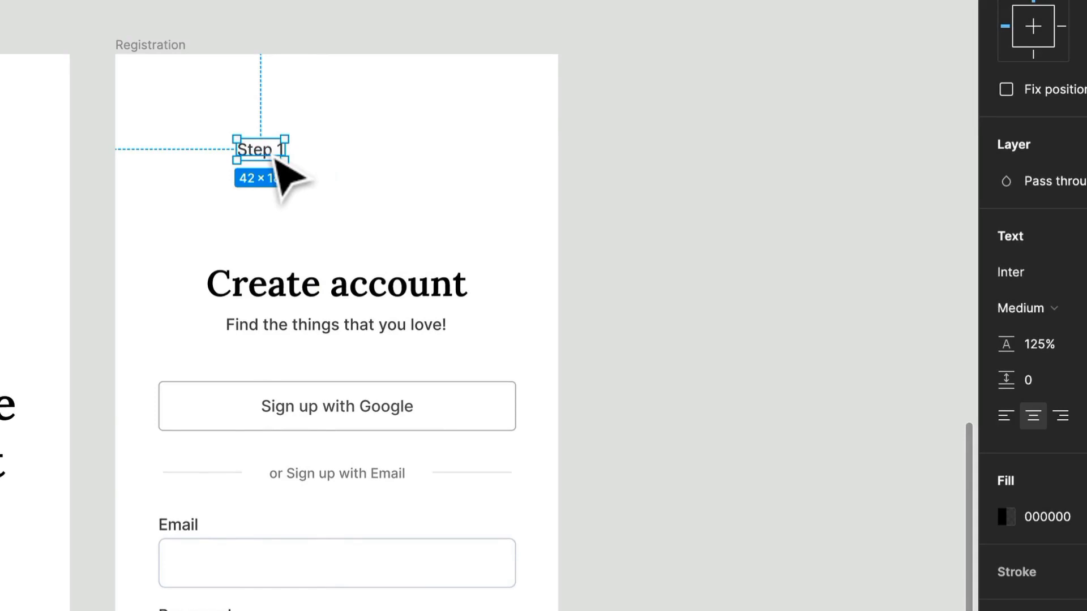
# Change the step text to "Step 1:" and wrap it in an auto layout frame.
pyautogui.doubleClick(276, 159)
pyautogui.write(':')
pyautogui.press('Escape')
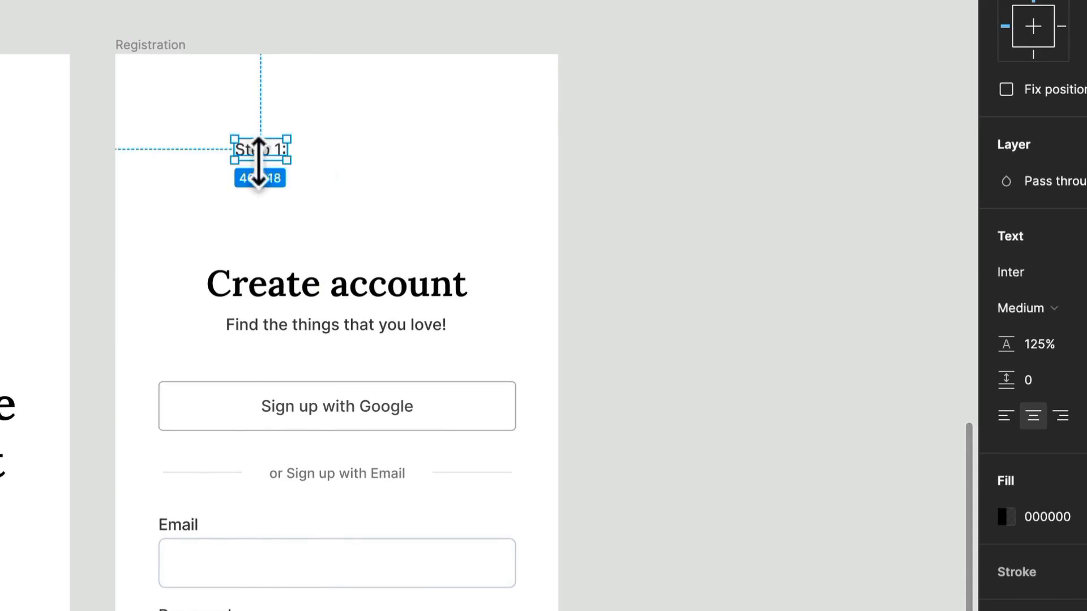
pyautogui.hotkey('shift', 'a')
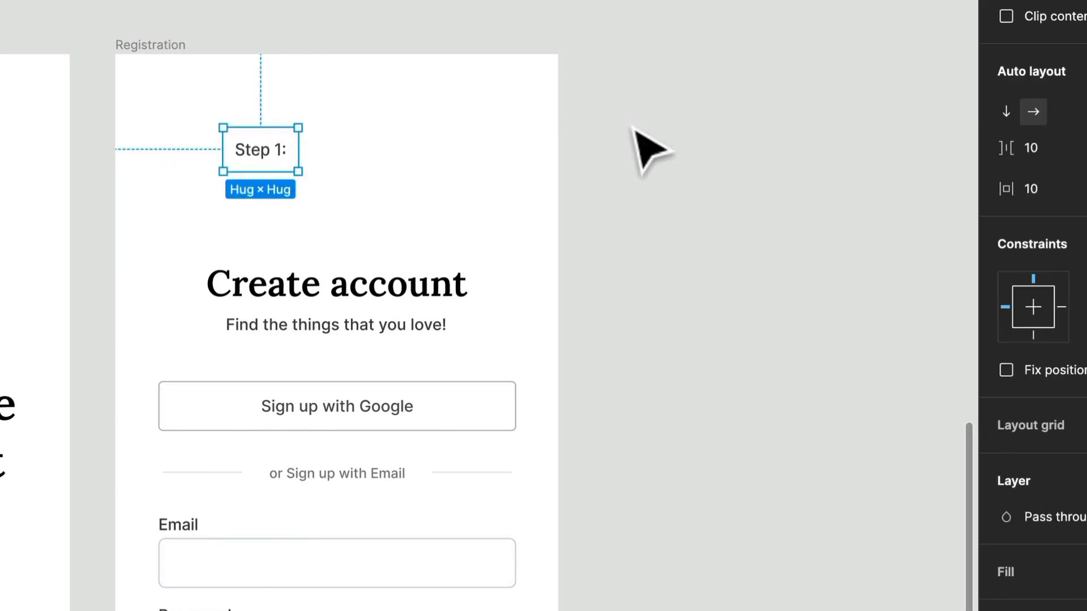
# Set the "Step 1:" auto layout's horizontal and vertical padding to 0 and the spacing between items to 2.
pyautogui.click(1028, 188)
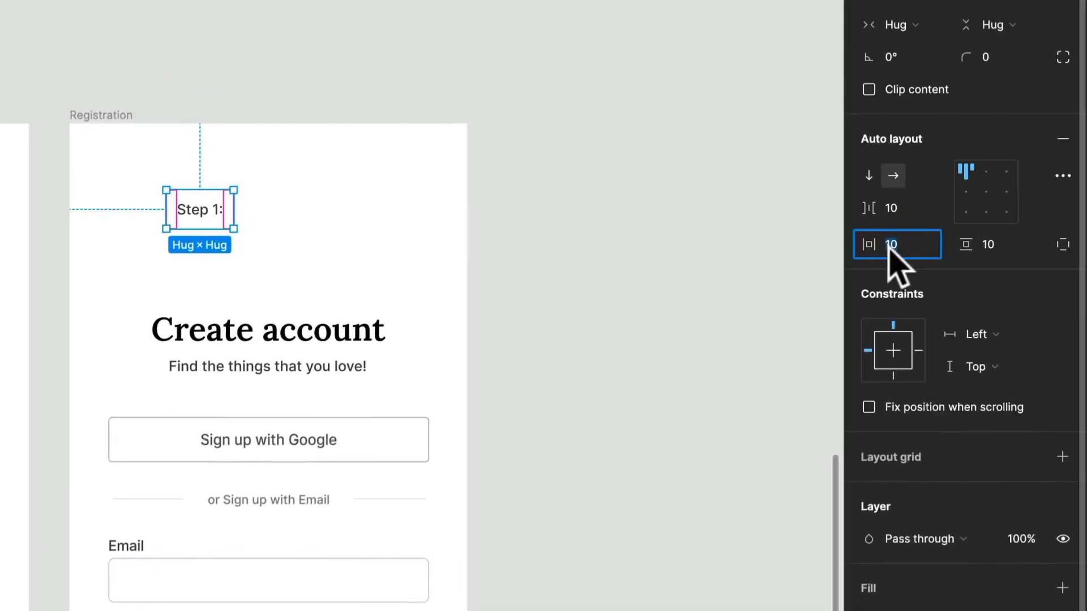
pyautogui.write('0')
pyautogui.press('Tab')
pyautogui.write('0')
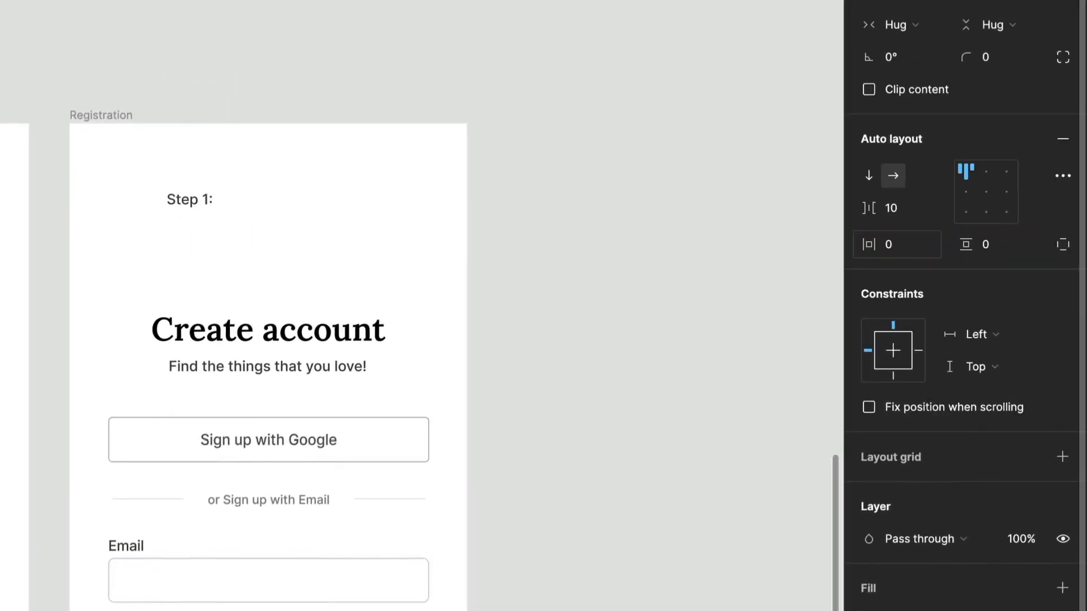
pyautogui.click(893, 209)
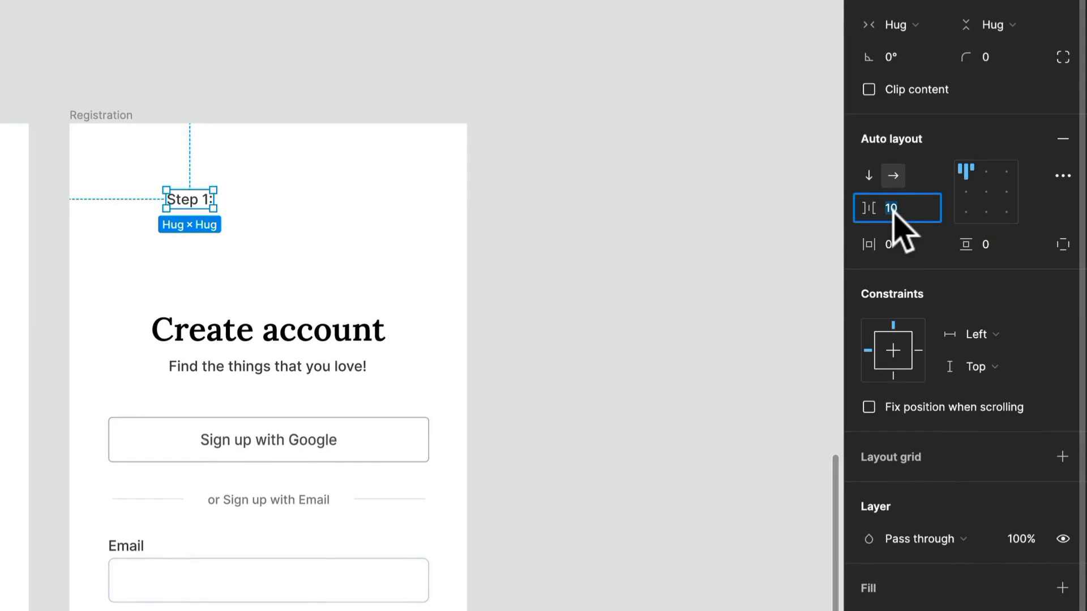
pyautogui.write('2')
pyautogui.press('Return')
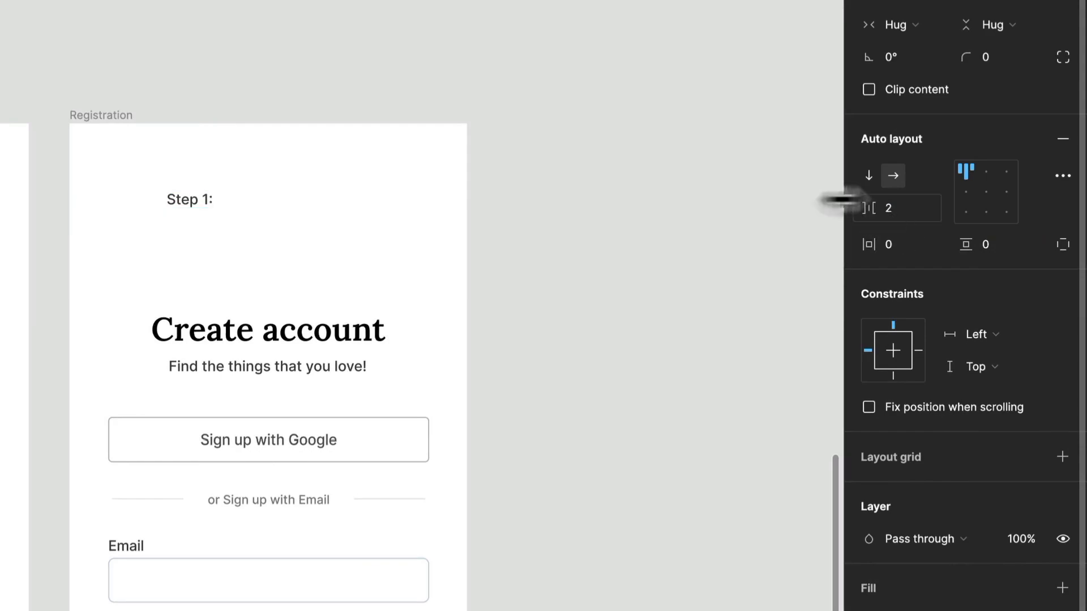
# Duplicate the "Step 1:" text inside its auto layout frame and change the copy to "of 4".
pyautogui.doubleClick(188, 199)
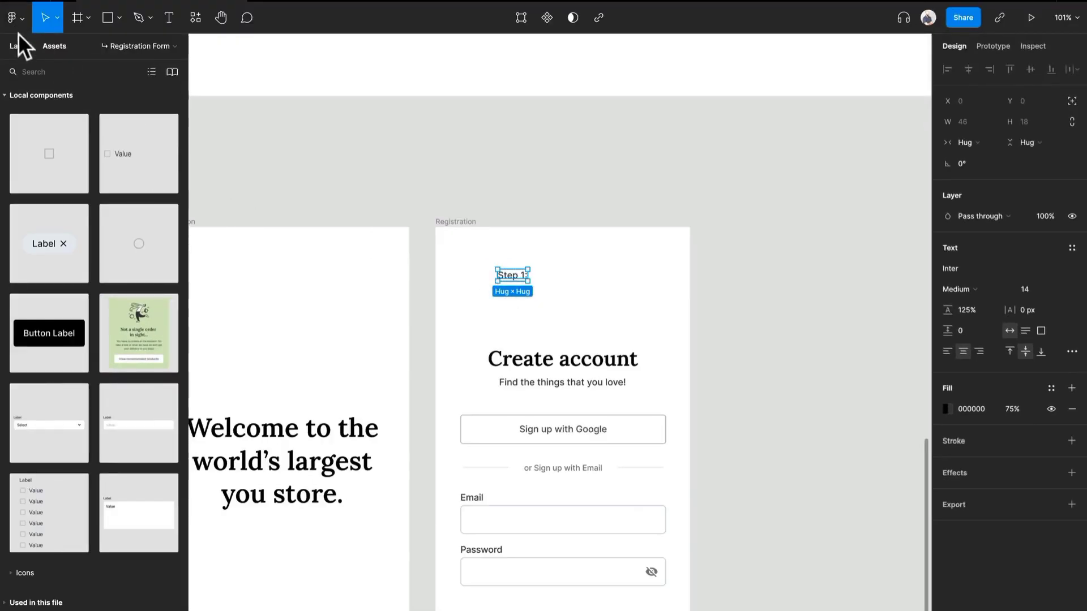
pyautogui.click(22, 44)
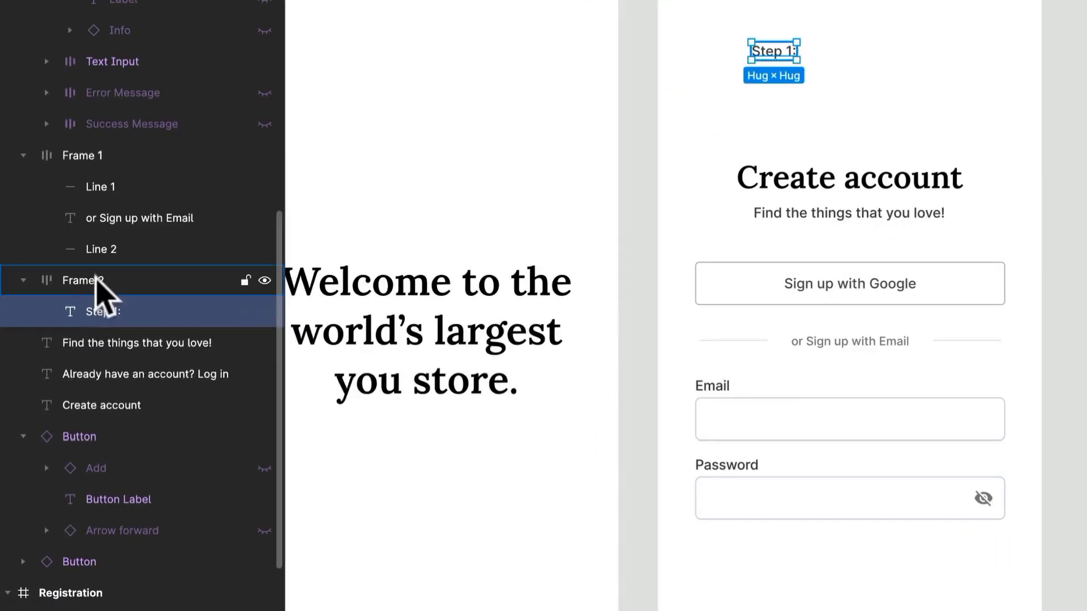
pyautogui.hotkey('ctrl', 'd')
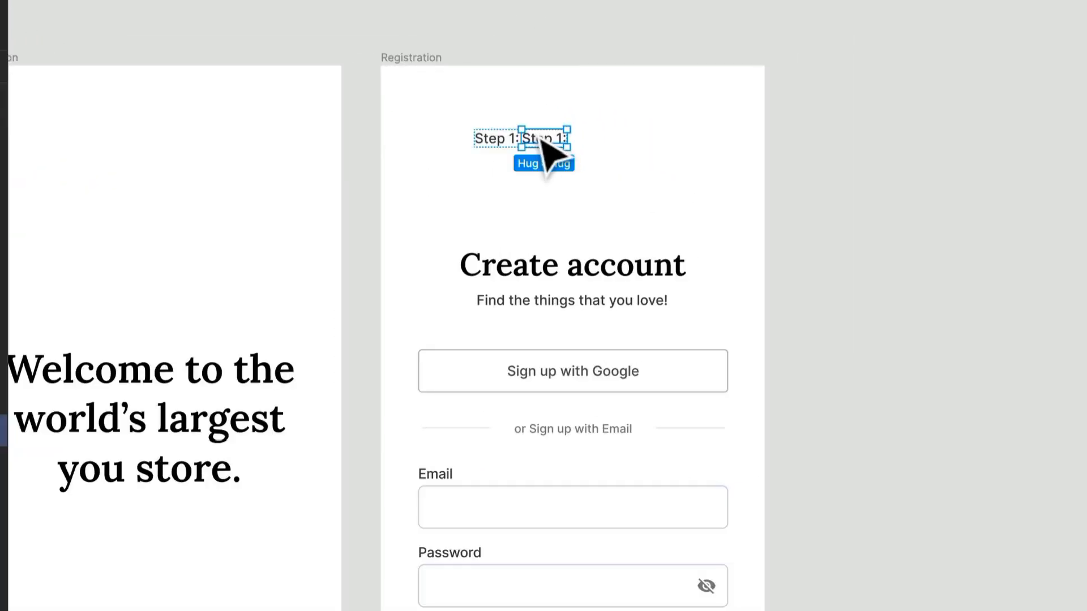
pyautogui.doubleClick(538, 138)
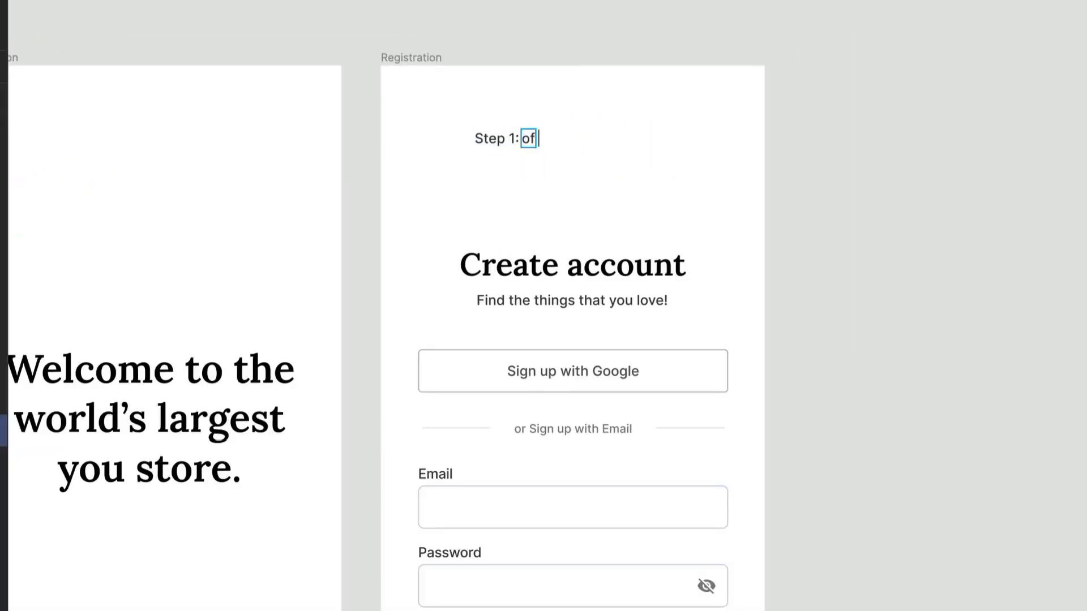
pyautogui.press('Escape')
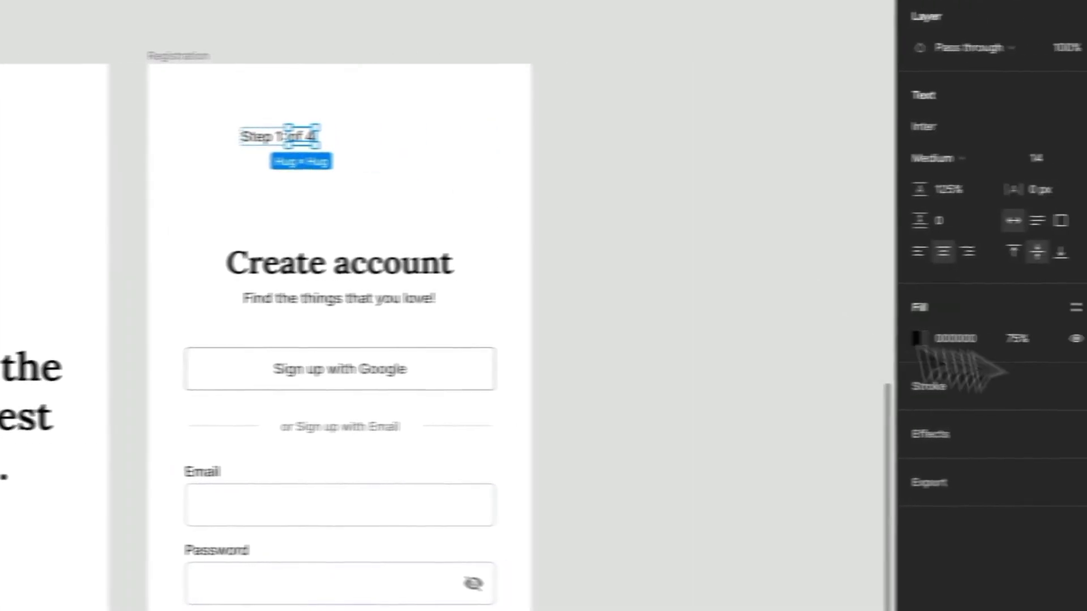
# Lower the fill opacity of the "of 4" text and set the "Step 1:" text to Semi Bold.
pyautogui.click(992, 335)
pyautogui.press('Return')
pyautogui.click(222, 146)
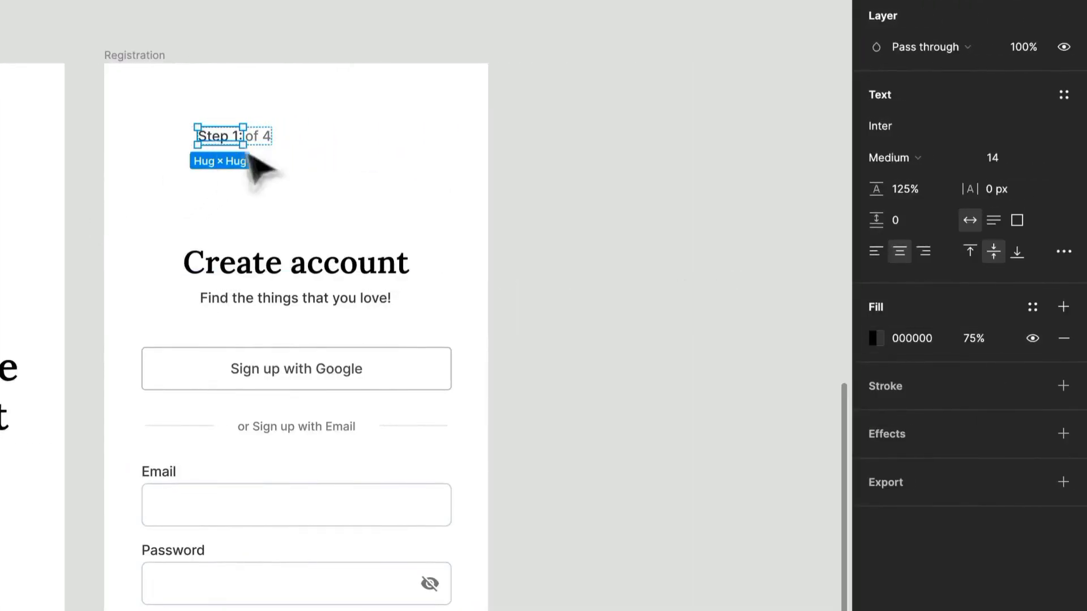
pyautogui.click(915, 159)
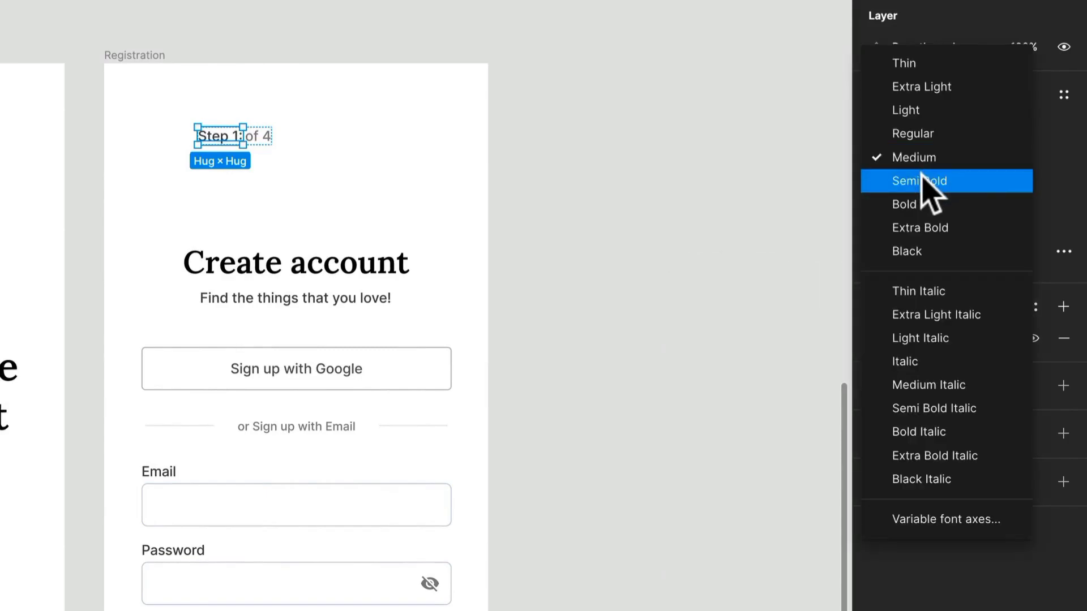
pyautogui.click(922, 176)
# Move the "Step 1: of 4" indicator left so it lines up with the left edge of the form fields.
pyautogui.click(417, 202)
pyautogui.moveTo(232, 140); pyautogui.dragTo(200, 138)
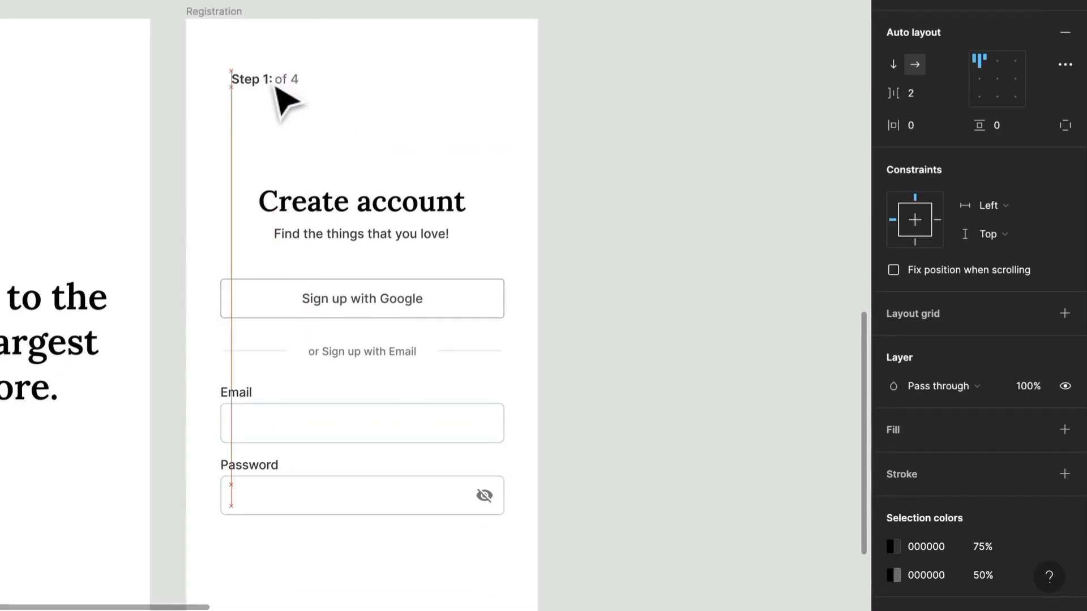
pyautogui.moveTo(277, 89); pyautogui.dragTo(266, 89)
pyautogui.click(368, 103)
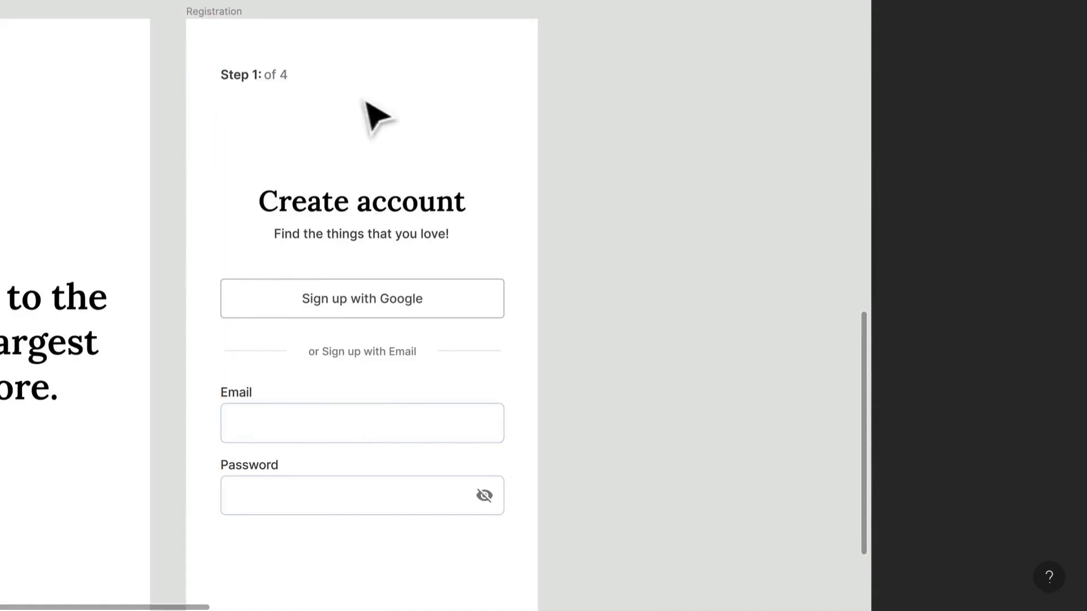
# Copy the "Step 1:" text to the opposite side of the same row and change it to right-aligned "Exit".
pyautogui.doubleClick(245, 78)
pyautogui.moveTo(245, 77); pyautogui.dragTo(485, 92)
pyautogui.doubleClick(480, 78)
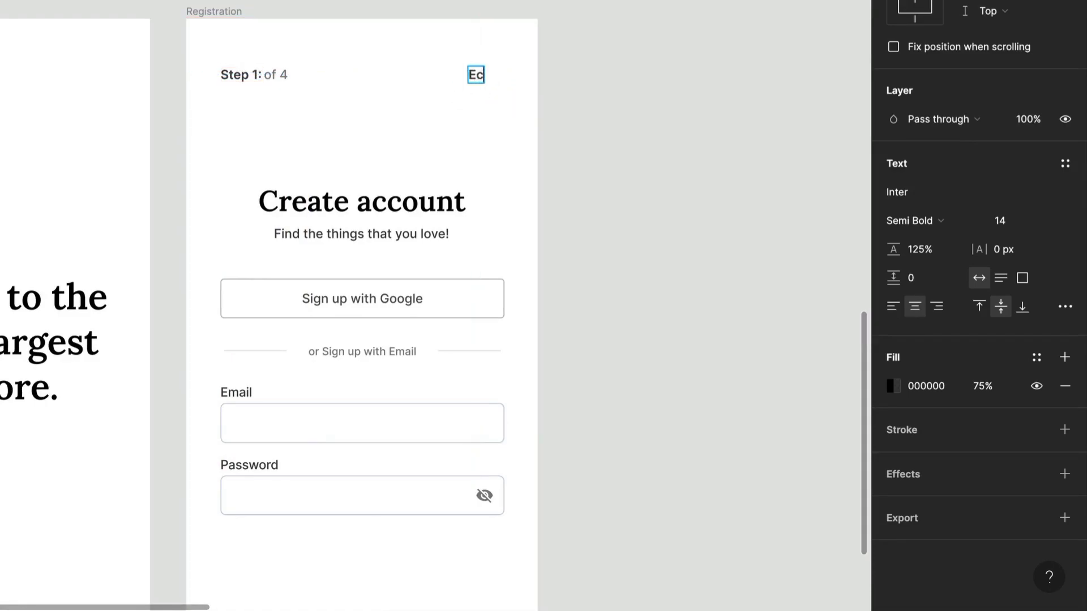
pyautogui.press('Escape')
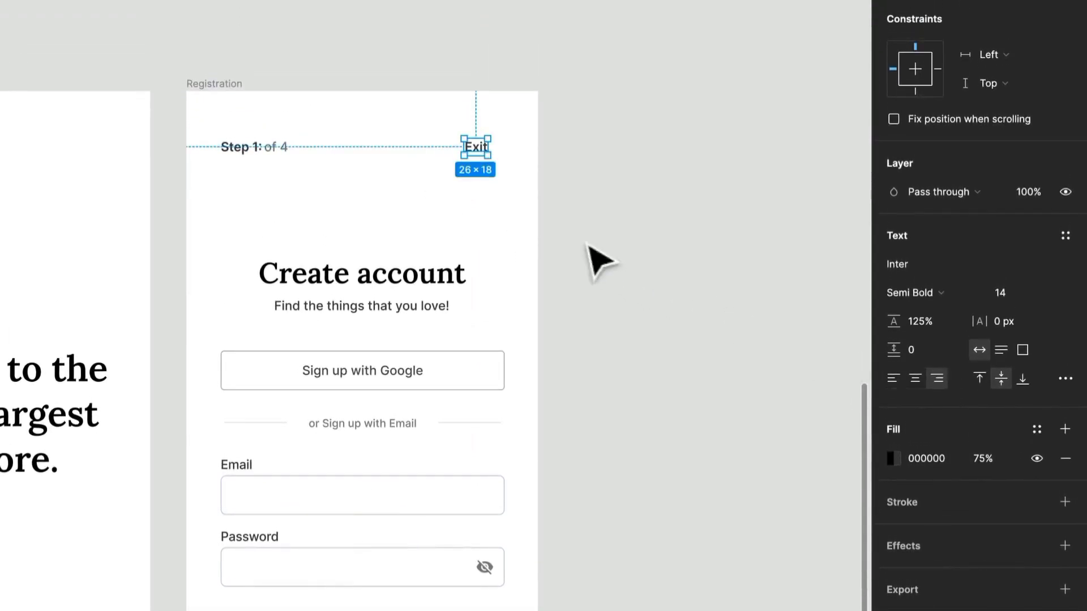
# Move the "Exit" text so its right edge lines up with the right edge of the form fields.
pyautogui.click(498, 195)
pyautogui.moveTo(480, 148); pyautogui.dragTo(490, 147)
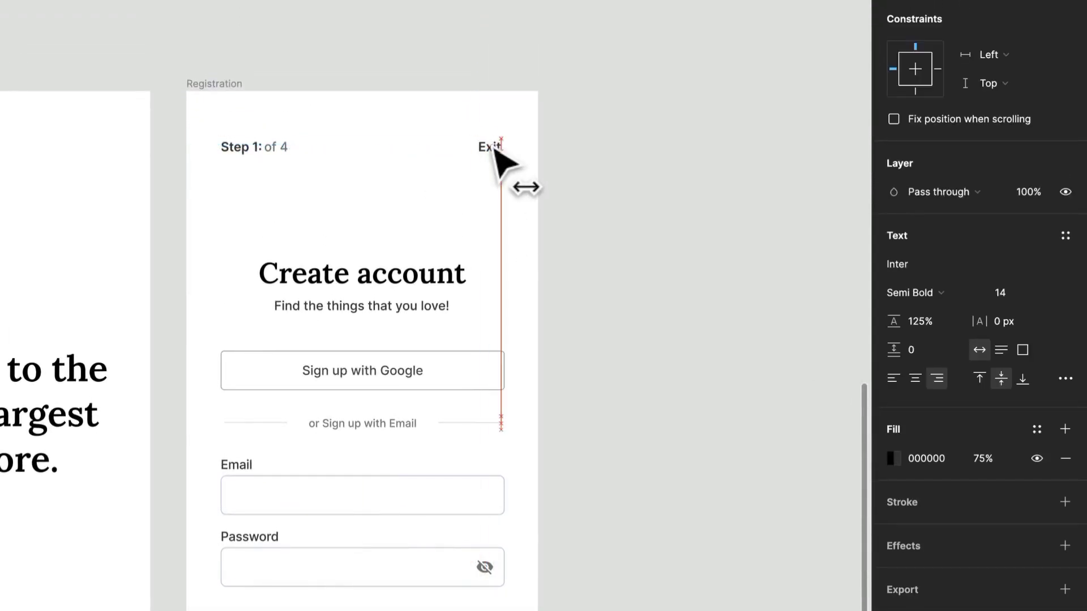
pyautogui.click(592, 190)
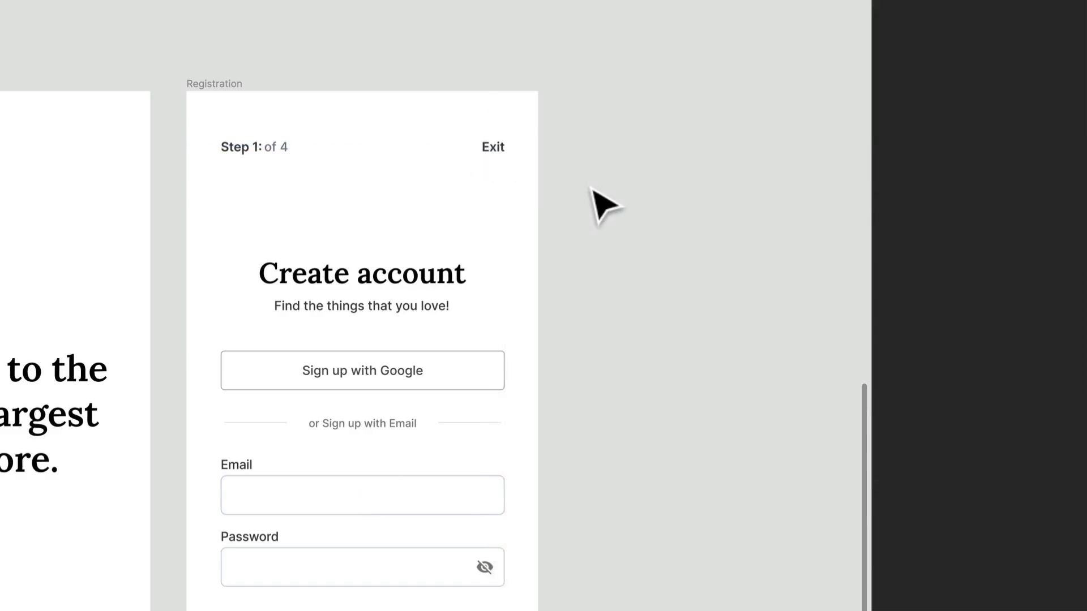
# Move the "Create account" title, its subtitle and the Google sign-up button up, closer to the step indicator.
pyautogui.scroll(-4, 595, 191)
pyautogui.moveTo(632, 288); pyautogui.dragTo(472, 262)
pyautogui.scroll(-3, 473, 261)
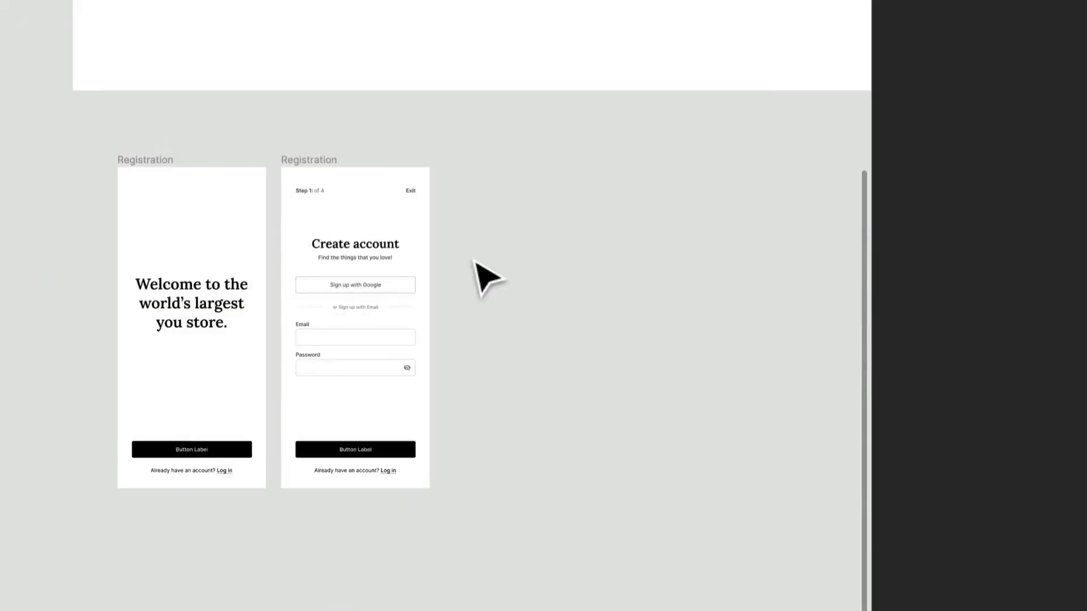
pyautogui.click(362, 247)
pyautogui.moveTo(451, 208); pyautogui.dragTo(494, 179)
pyautogui.moveTo(498, 250); pyautogui.dragTo(502, 228)
pyautogui.moveTo(464, 283); pyautogui.dragTo(464, 273)
# Shift the input fields up and place the "or Sign up with Email" divider at Y 338, 43 px from the Google button and the Email field.
pyautogui.click(749, 298)
pyautogui.moveTo(754, 280); pyautogui.dragTo(683, 338)
pyautogui.moveTo(514, 454); pyautogui.dragTo(368, 358)
pyautogui.scroll(10, 374, 365)
pyautogui.scroll(-2, 373, 366)
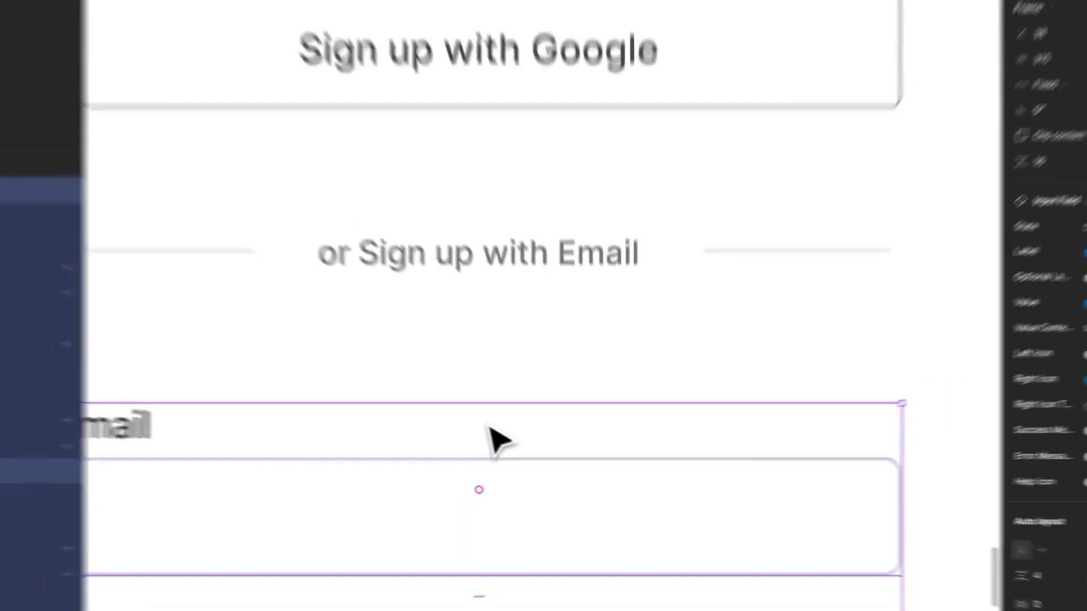
pyautogui.scroll(1, 521, 447)
pyautogui.moveTo(556, 458); pyautogui.dragTo(558, 444)
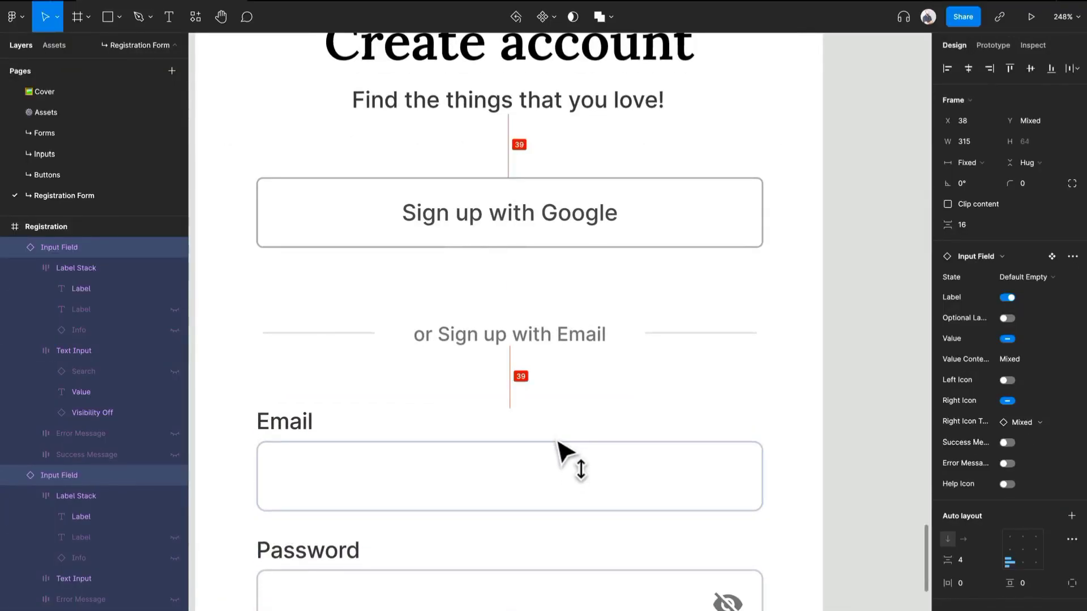
pyautogui.moveTo(605, 339); pyautogui.dragTo(607, 332)
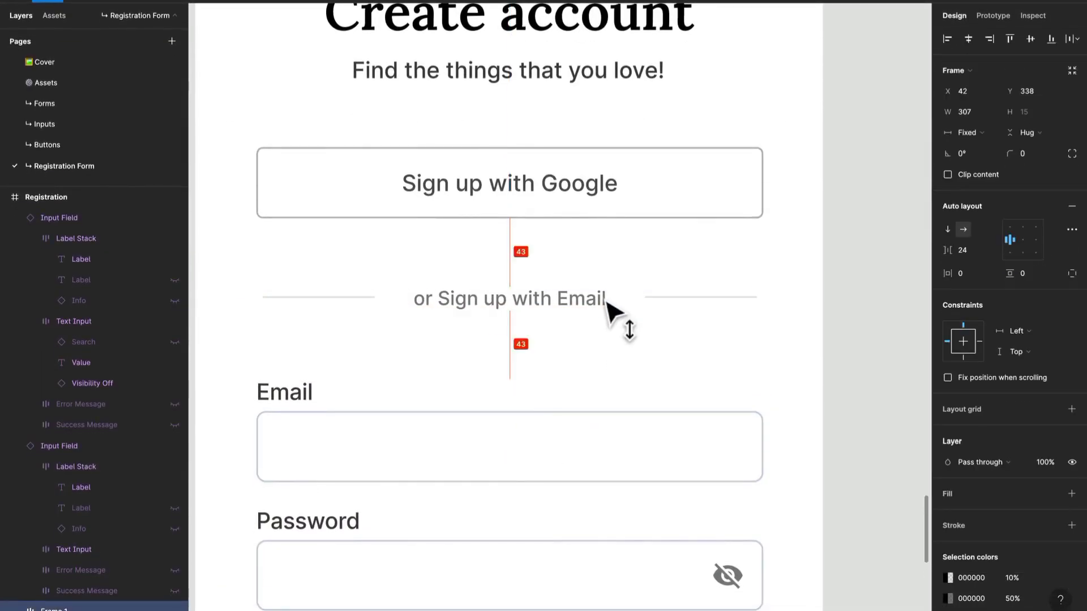
pyautogui.scroll(-10, 608, 305)
pyautogui.click(758, 334)
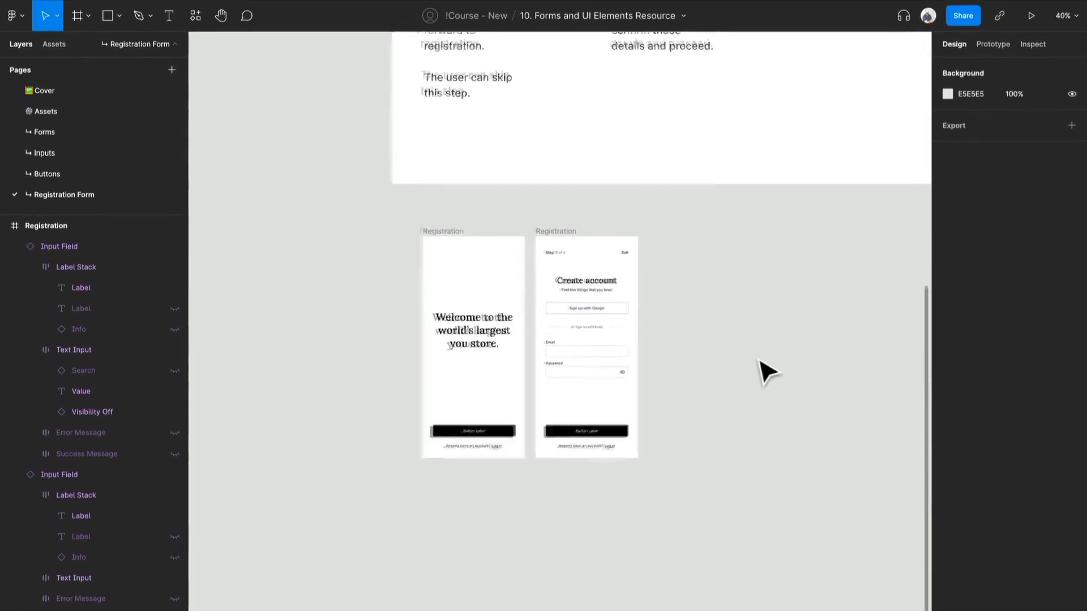
# Review the user-flow wireframes and step descriptions above the two Registration screens.
pyautogui.scroll(3, 759, 334)
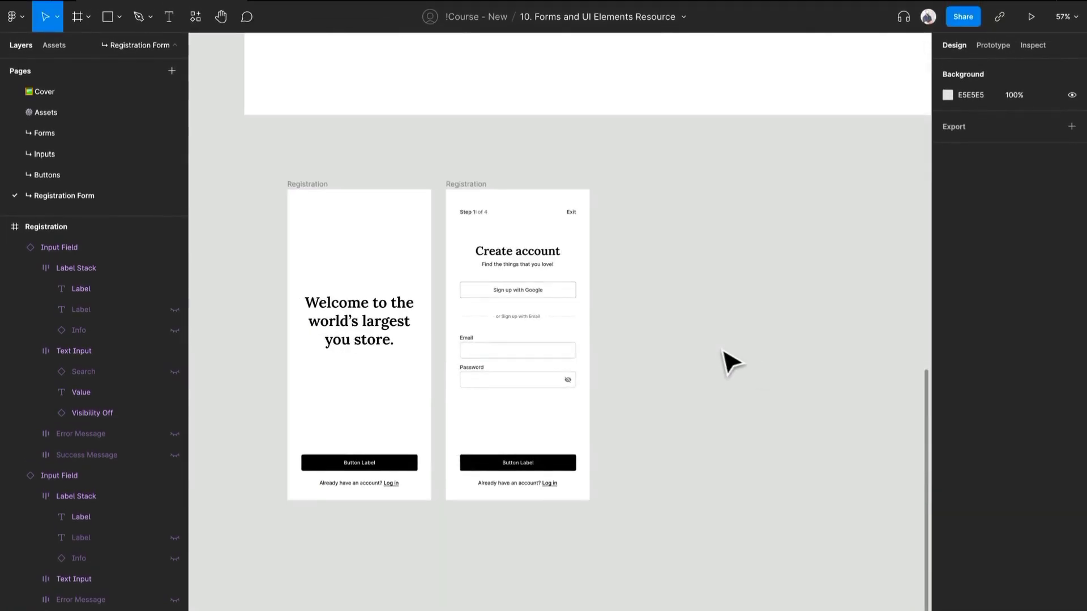
pyautogui.scroll(5, 731, 363)
pyautogui.scroll(-3, 723, 359)
pyautogui.scroll(-2, 566, 470)
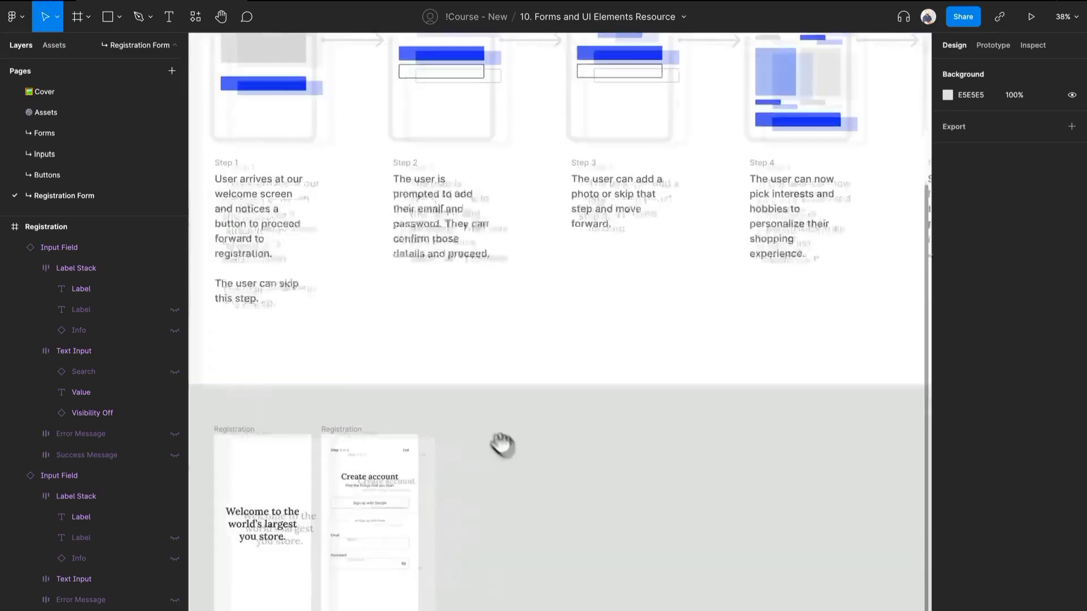
pyautogui.moveTo(484, 460); pyautogui.dragTo(582, 428)
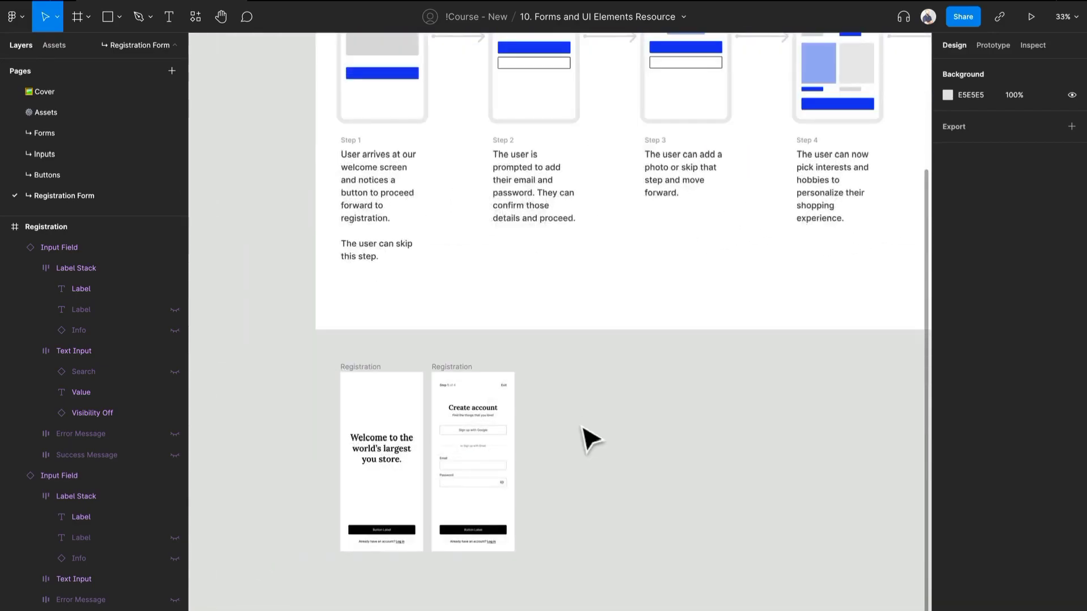